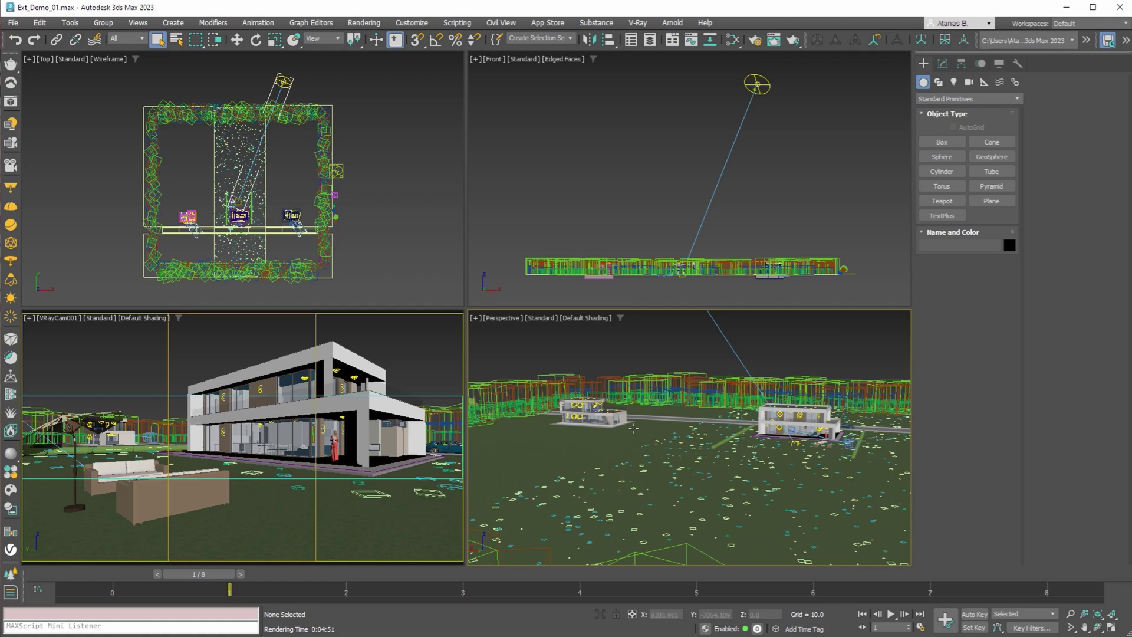
Enable Clouds on the VRaySun001 light, density 0.5, then glance at Environment and Effects
alt+middle_drag(633, 429, 632, 458)
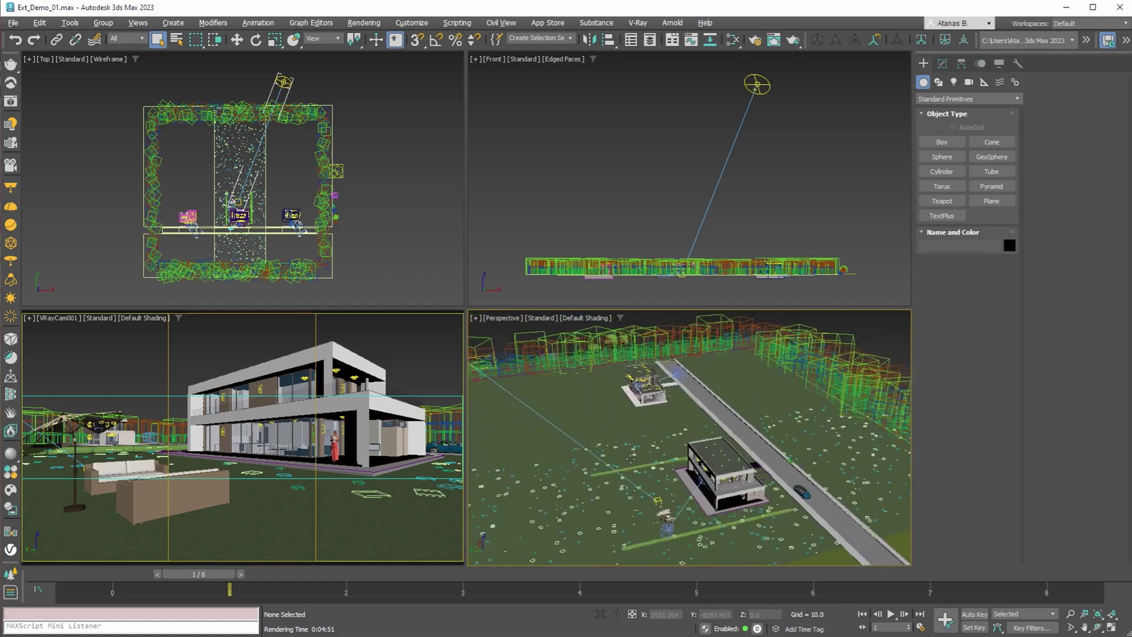
scroll(631, 457, down, 10)
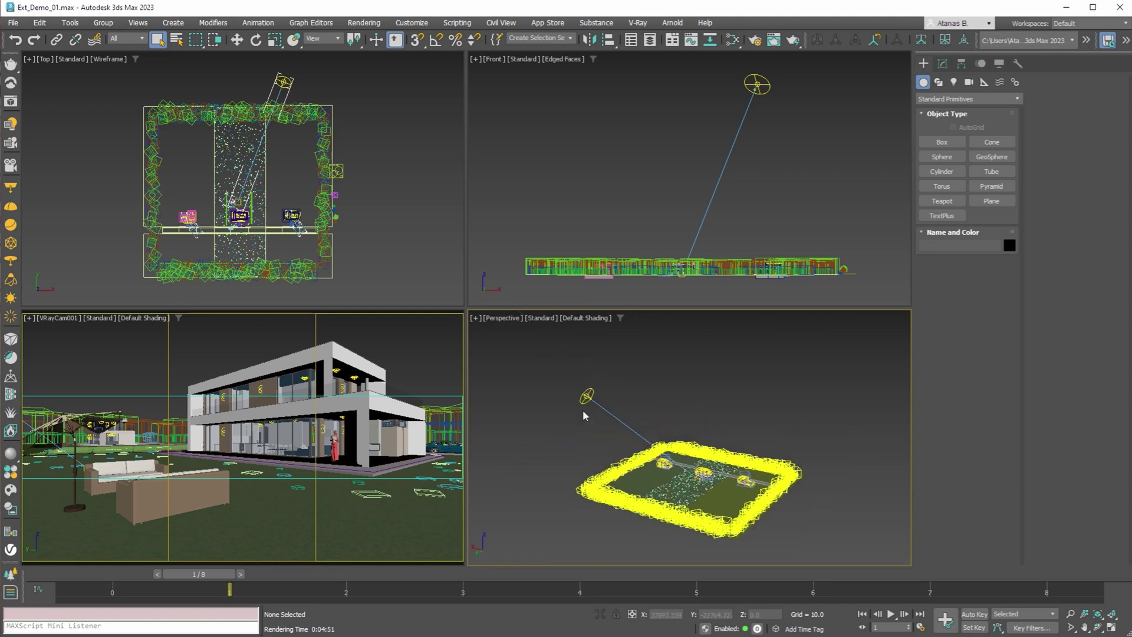
click(586, 396)
click(942, 63)
click(1114, 95)
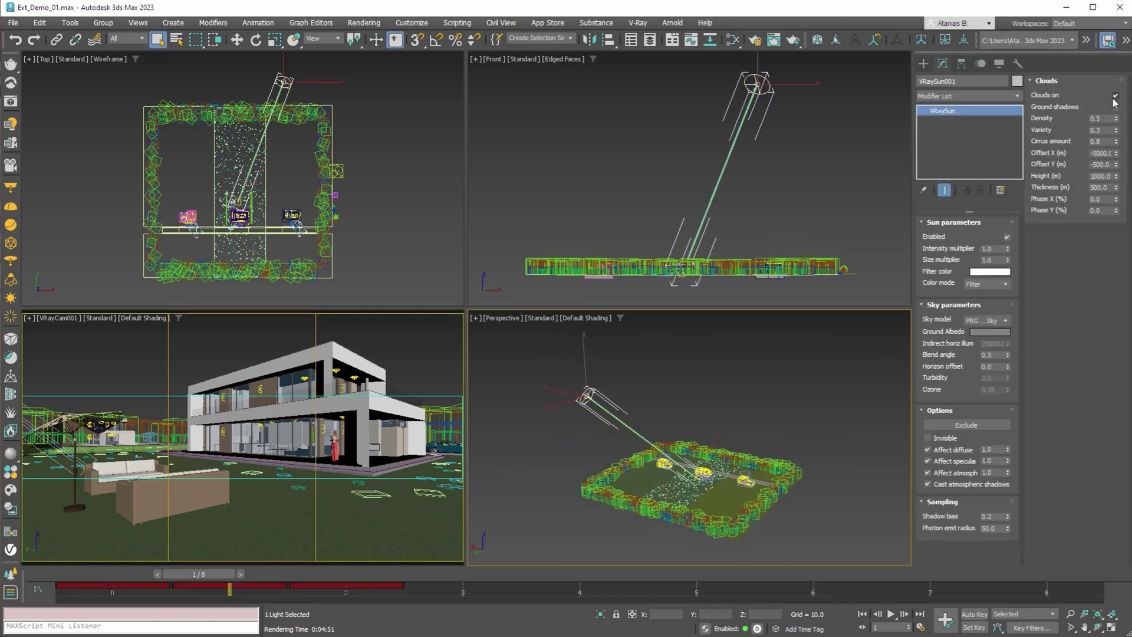
key(8)
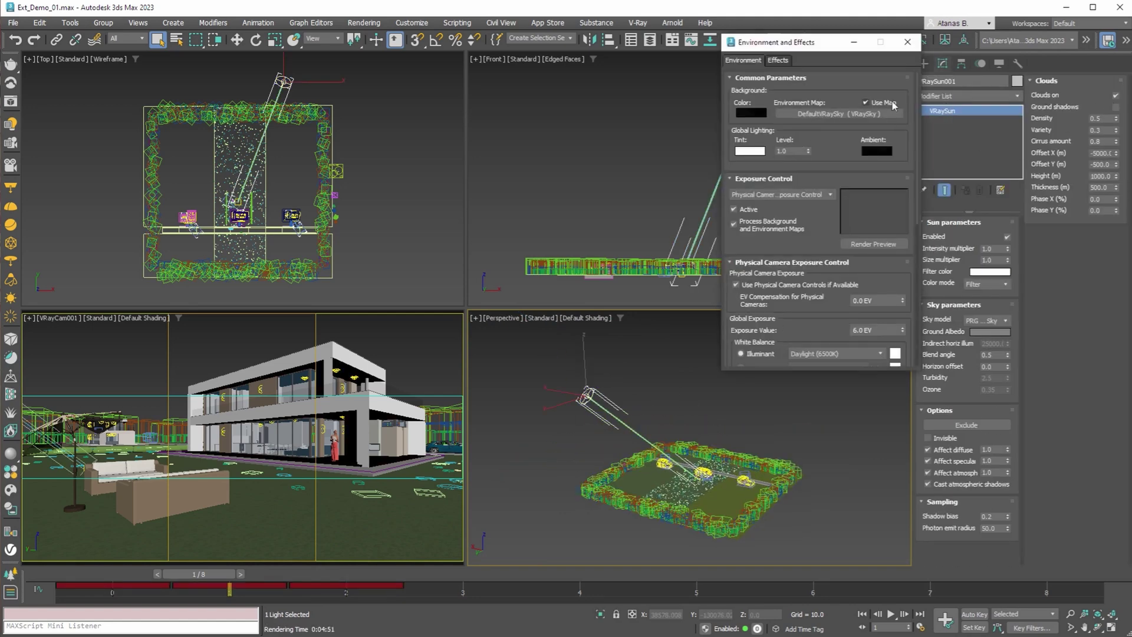
click(907, 43)
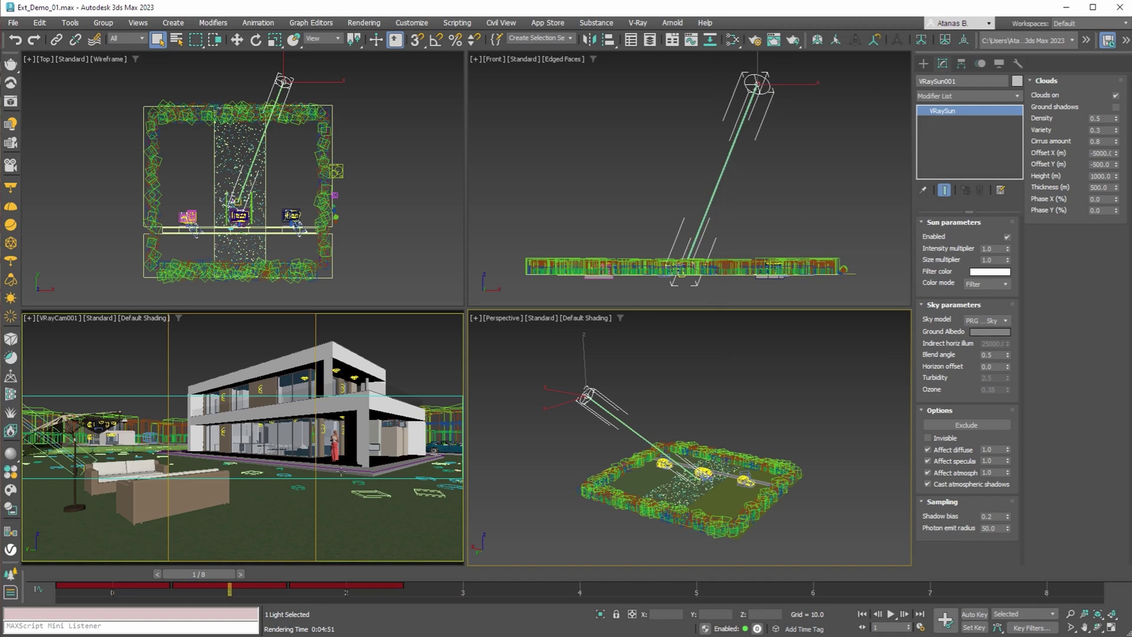
In the frame buffer, hide then restore the Exposure, Filmic, White Balance, Curves and Hue/Saturation layers to compare
click(11, 100)
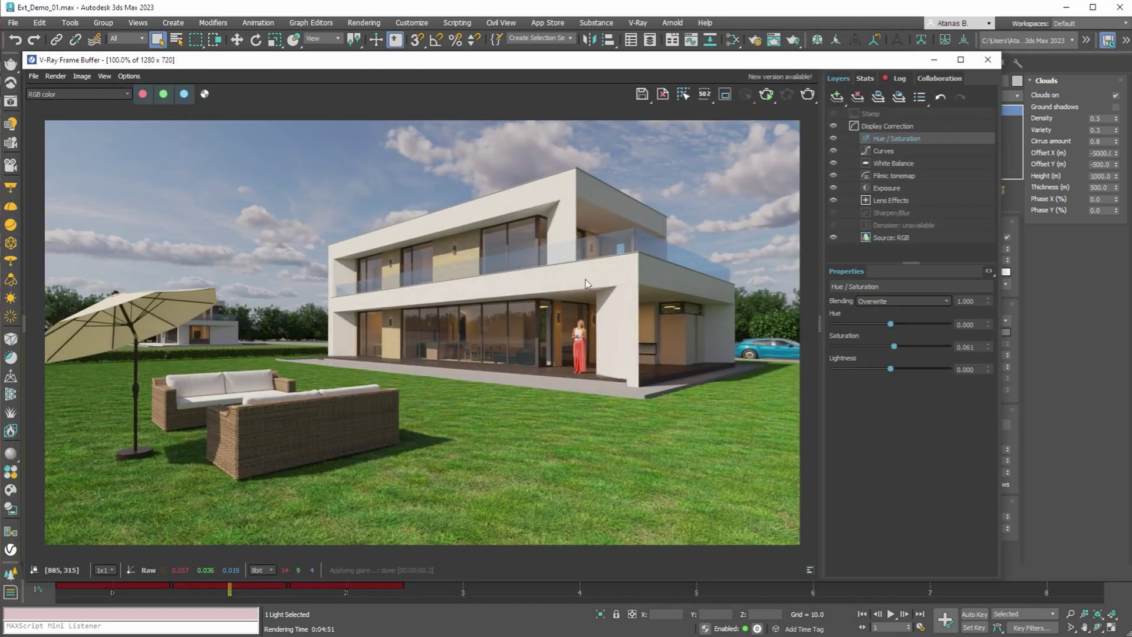
click(833, 188)
click(833, 175)
click(833, 163)
click(833, 150)
click(833, 138)
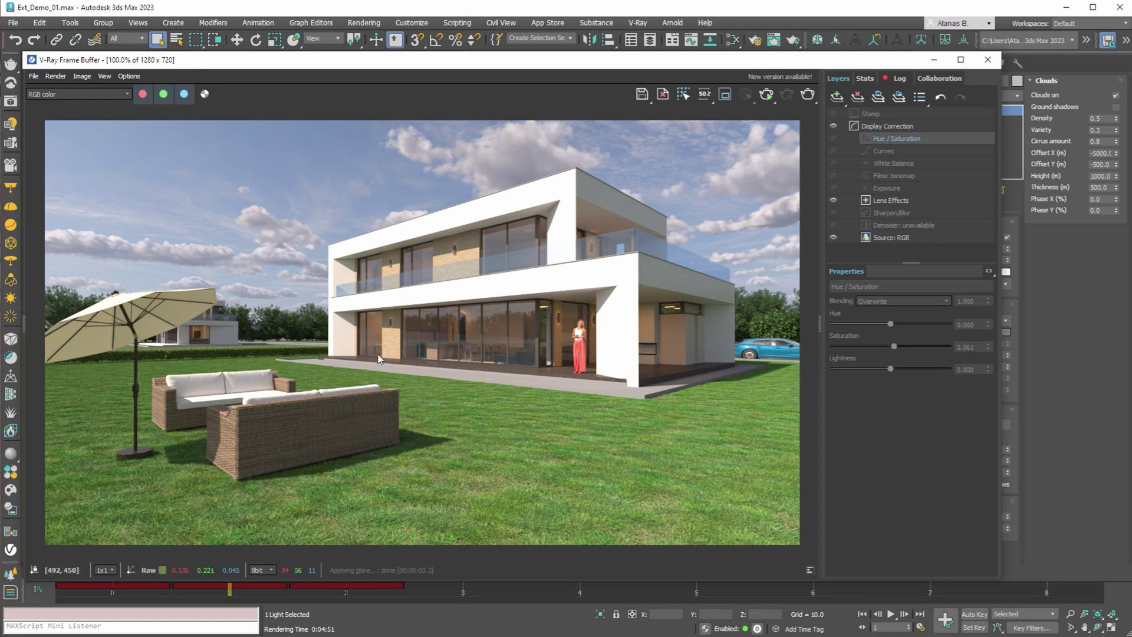
click(833, 188)
click(833, 175)
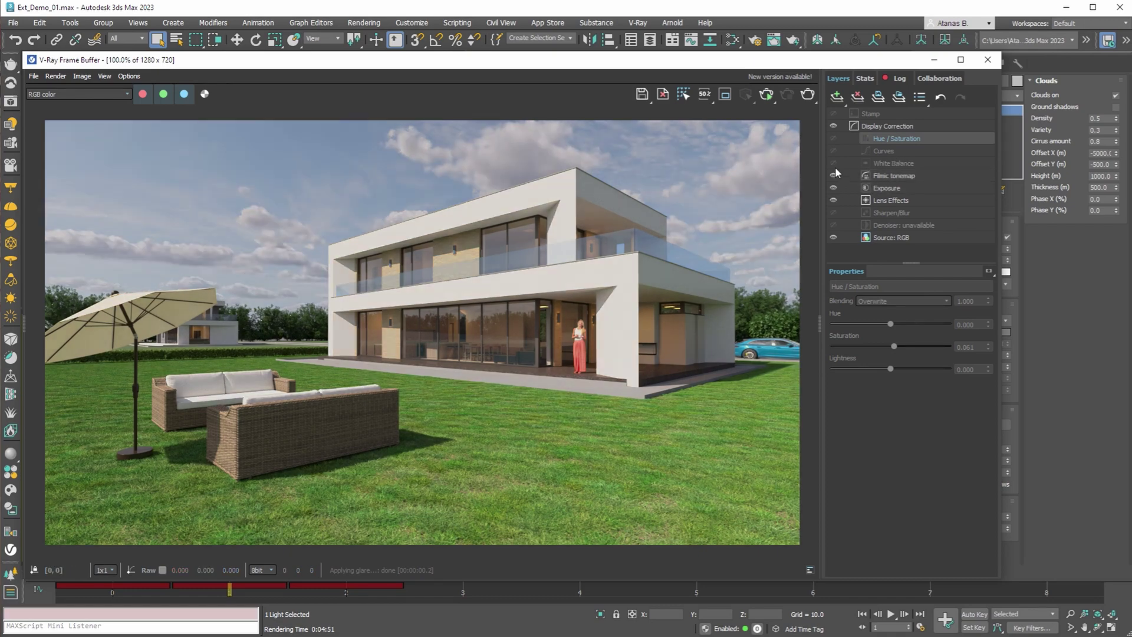
click(833, 163)
click(833, 150)
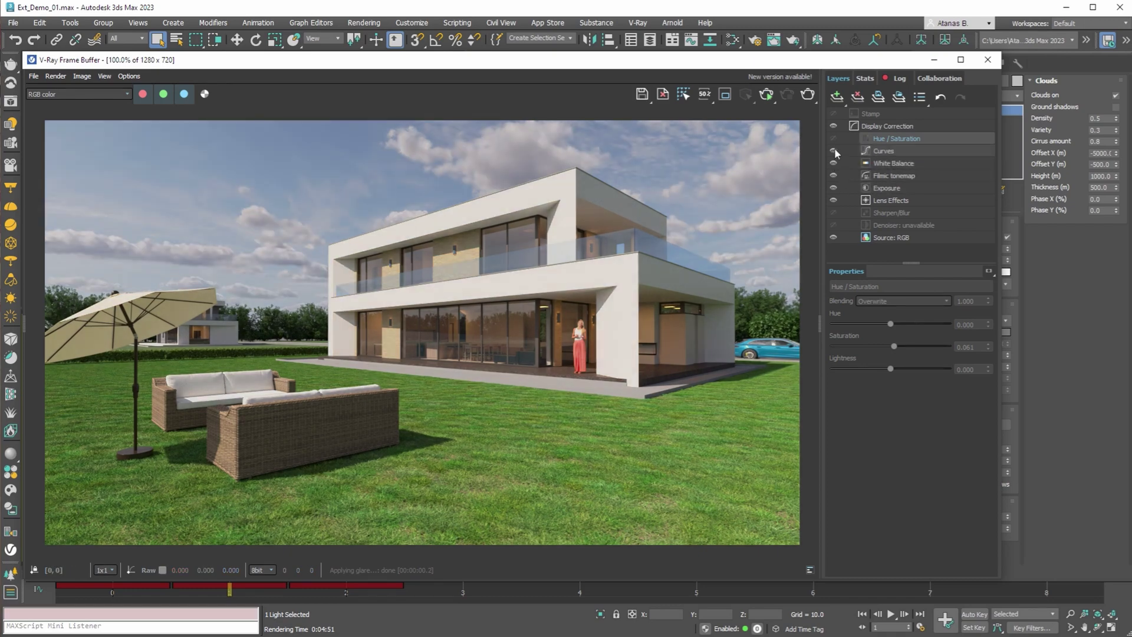
click(833, 139)
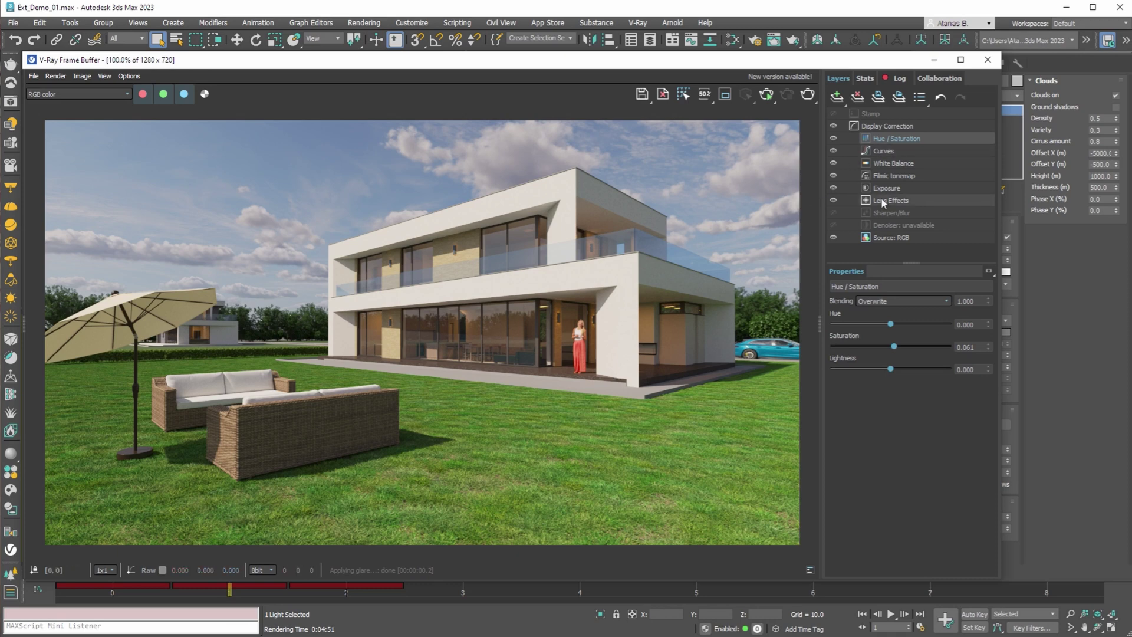
Delete the Hue/Saturation, Curves, White Balance, Filmic tonemap and Exposure layers, leaving Lens Effects
click(859, 98)
click(858, 98)
click(858, 98)
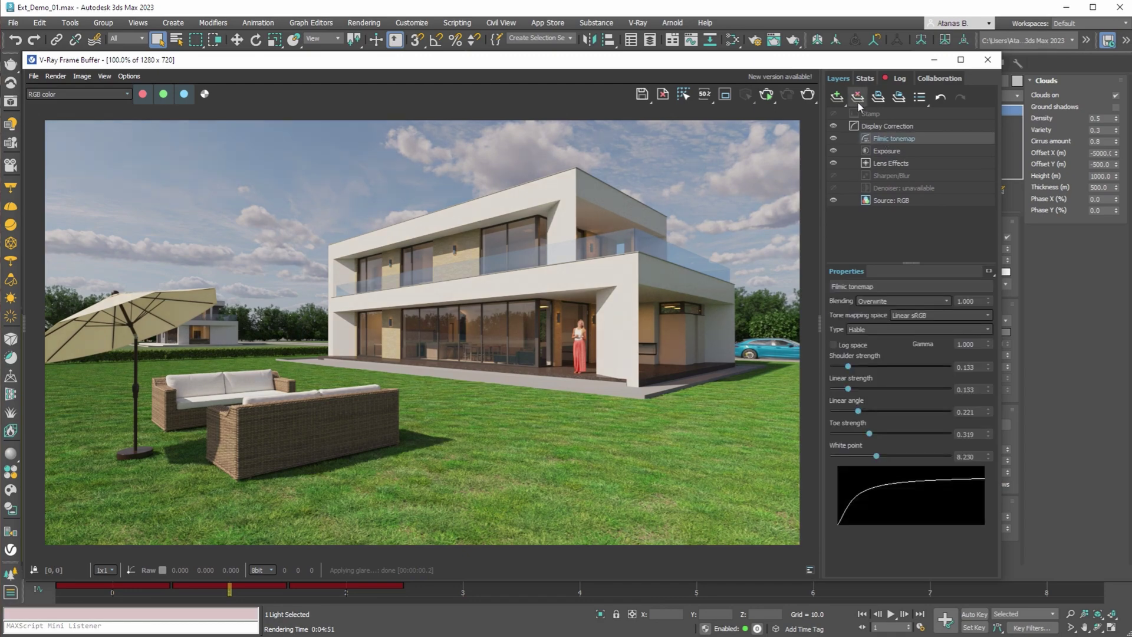
click(858, 98)
click(858, 98)
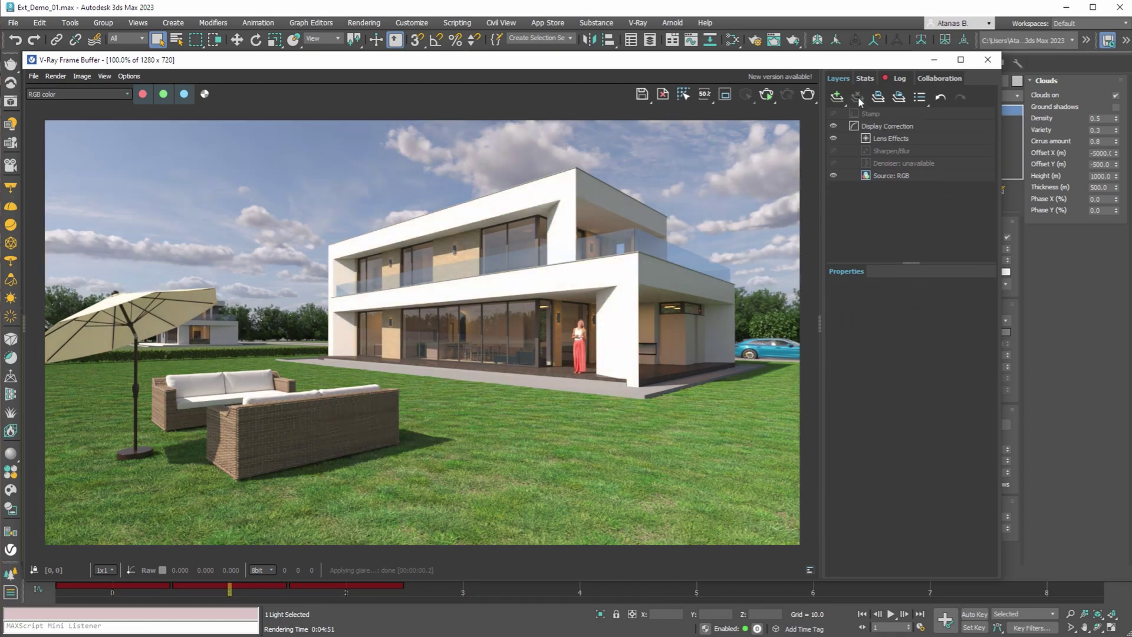
Convert the entire scene to ACEScg with AvizStudioTools' AColorManager
click(933, 61)
click(548, 22)
mouse_move(564, 41)
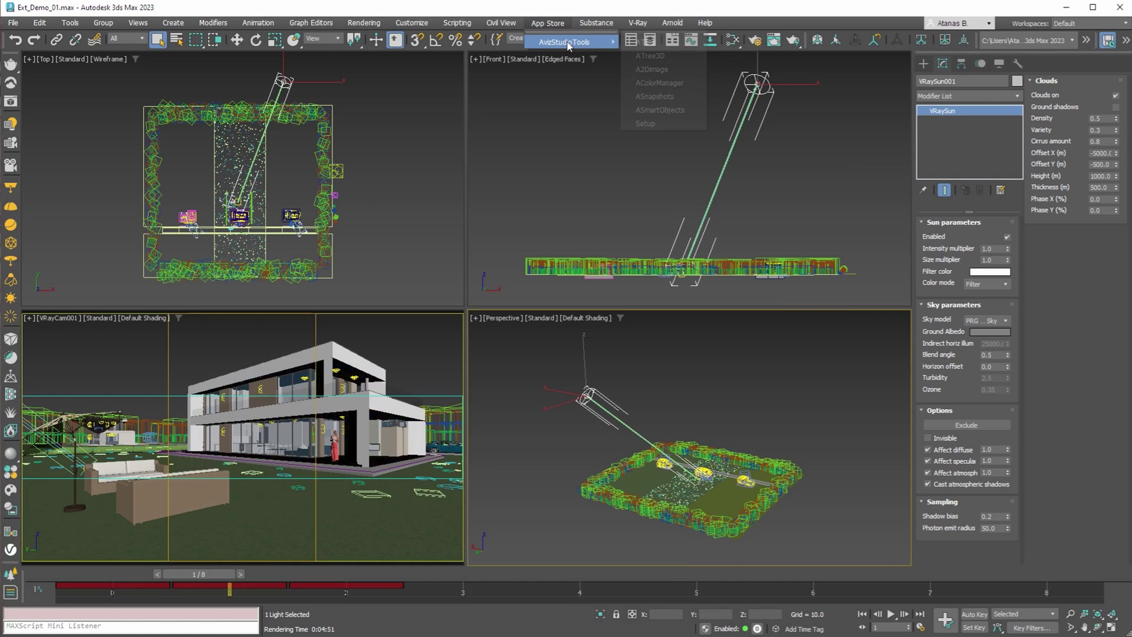
click(656, 82)
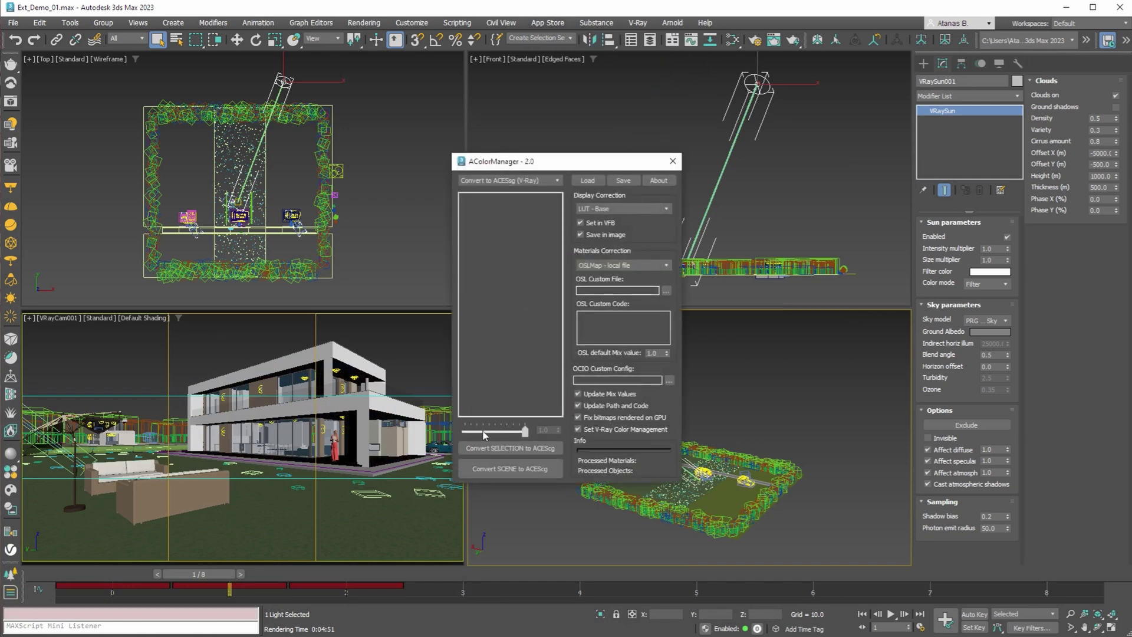
click(525, 469)
click(594, 494)
Clone the earlier render into a small top-left window and close the main frame buffer
click(774, 39)
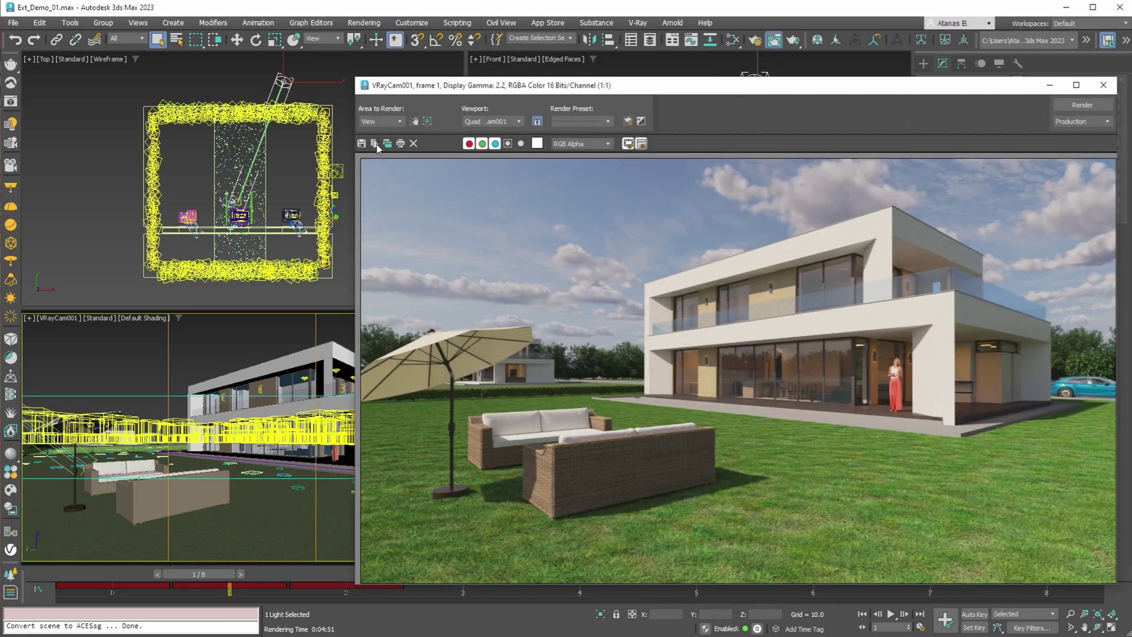
click(388, 146)
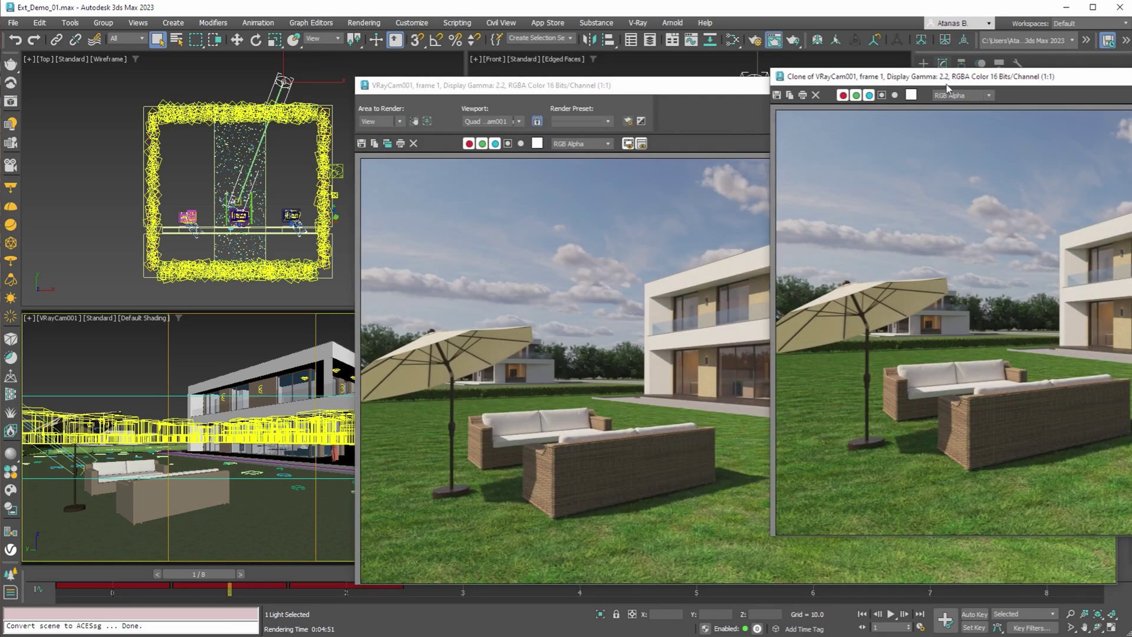
mouse_move(945, 88)
mouse_down()
mouse_move(81, 45)
mouse_move(184, 50)
mouse_up()
scroll(313, 246, down, 3)
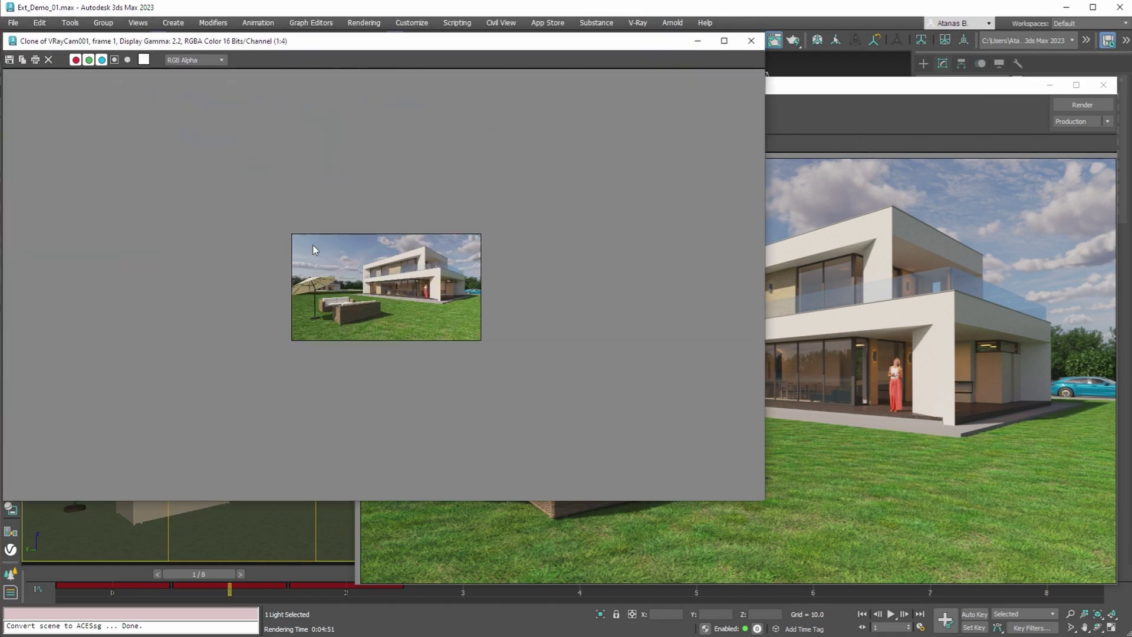
mouse_move(768, 505)
mouse_down()
mouse_move(277, 248)
mouse_move(239, 203)
mouse_up()
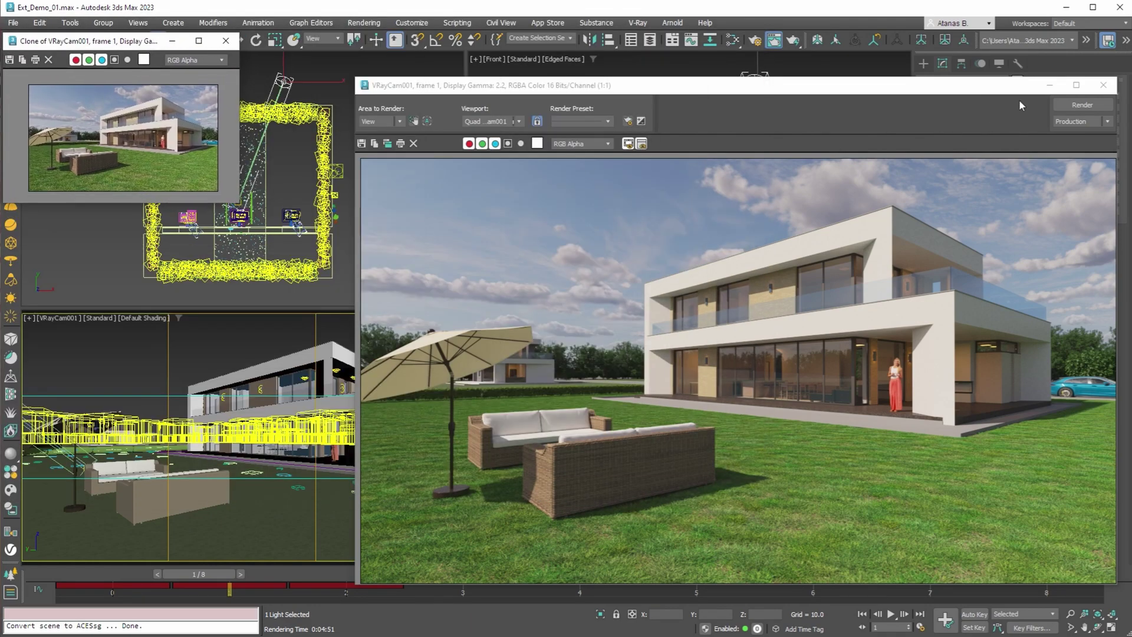
click(1095, 90)
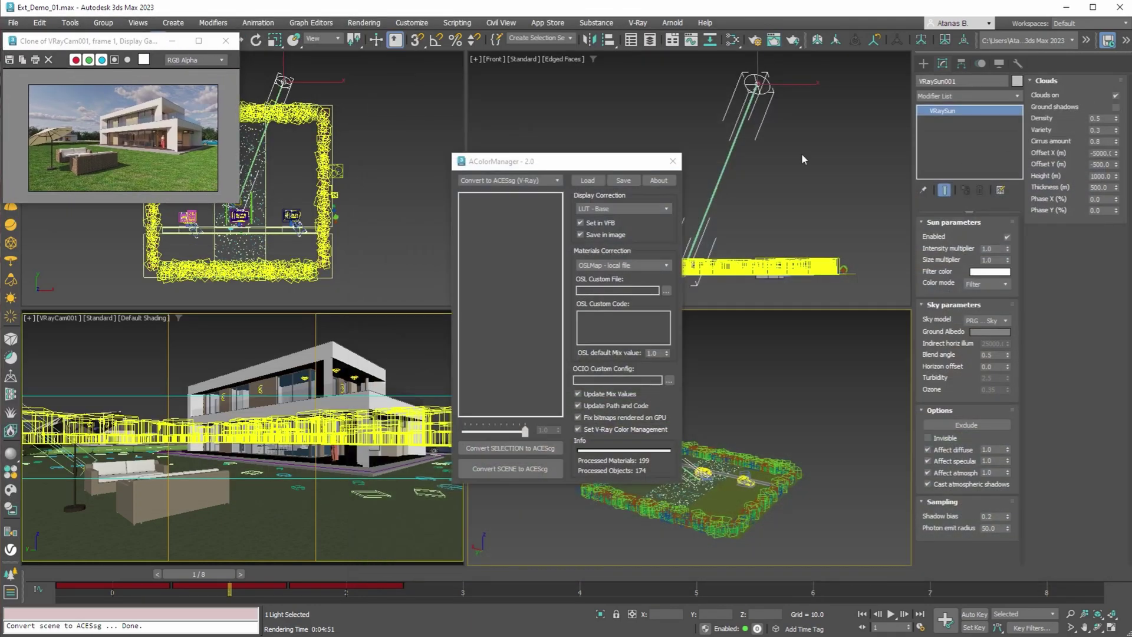
Create a V-Ray light in the Perspective view and set its type to Dome
click(727, 423)
scroll(661, 489, up, 8)
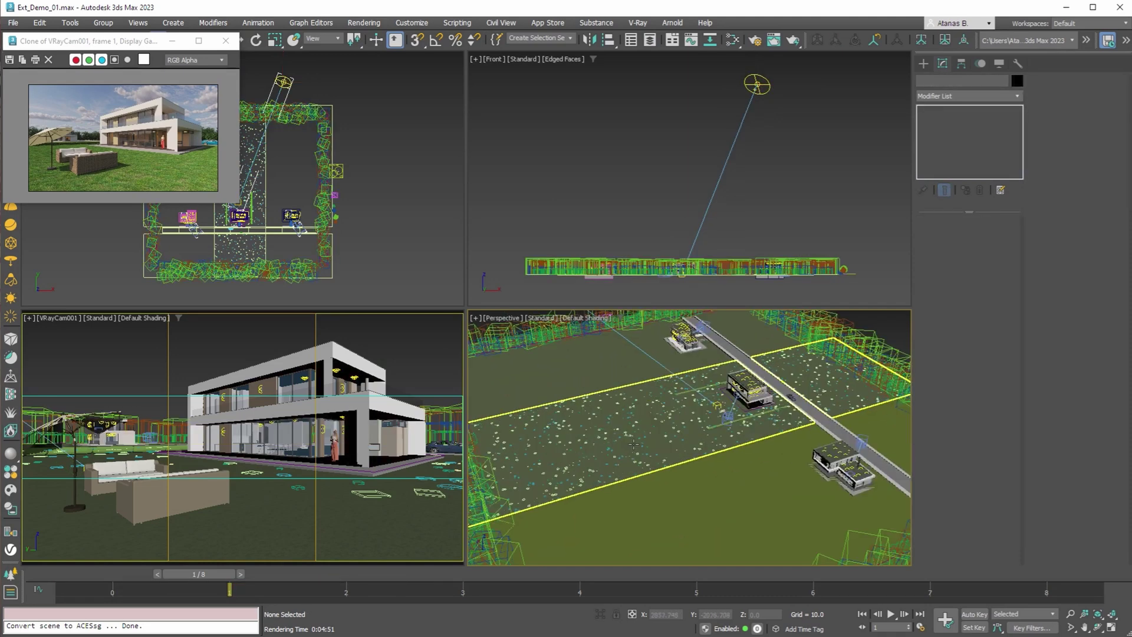
click(923, 63)
click(954, 82)
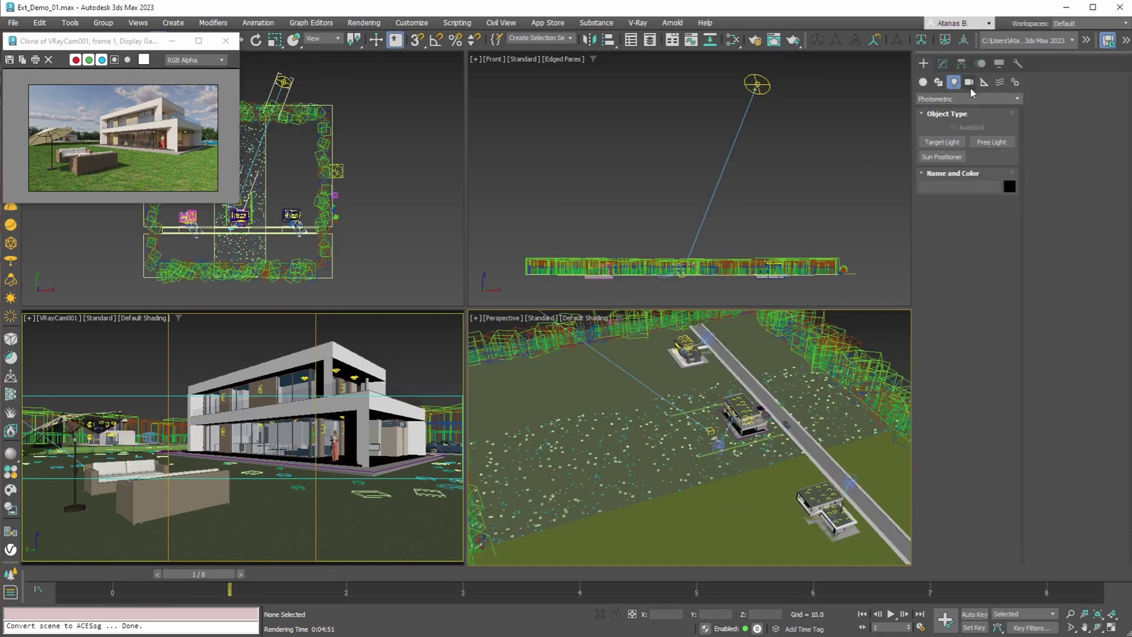
click(970, 99)
click(927, 132)
click(941, 142)
drag(643, 462, 651, 472)
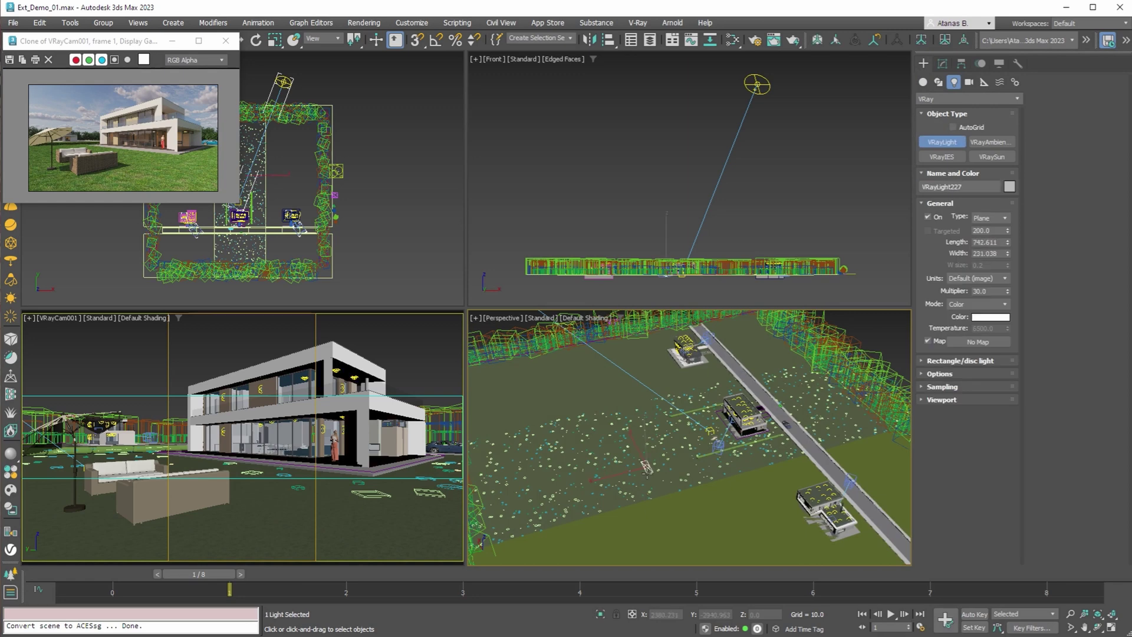
click(1001, 218)
click(984, 230)
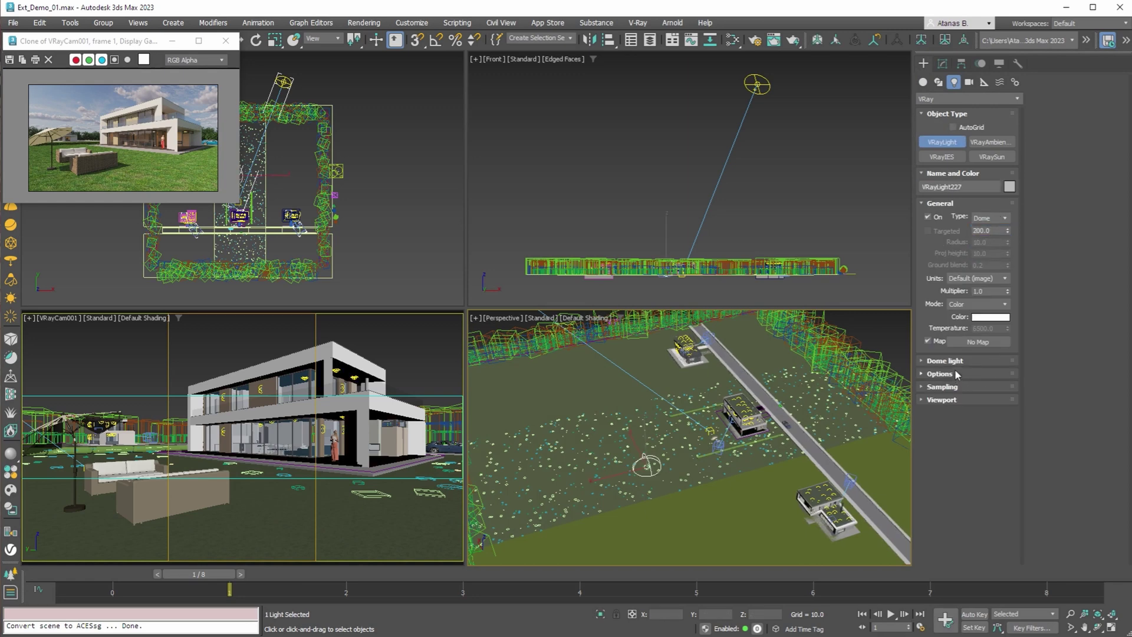
click(949, 373)
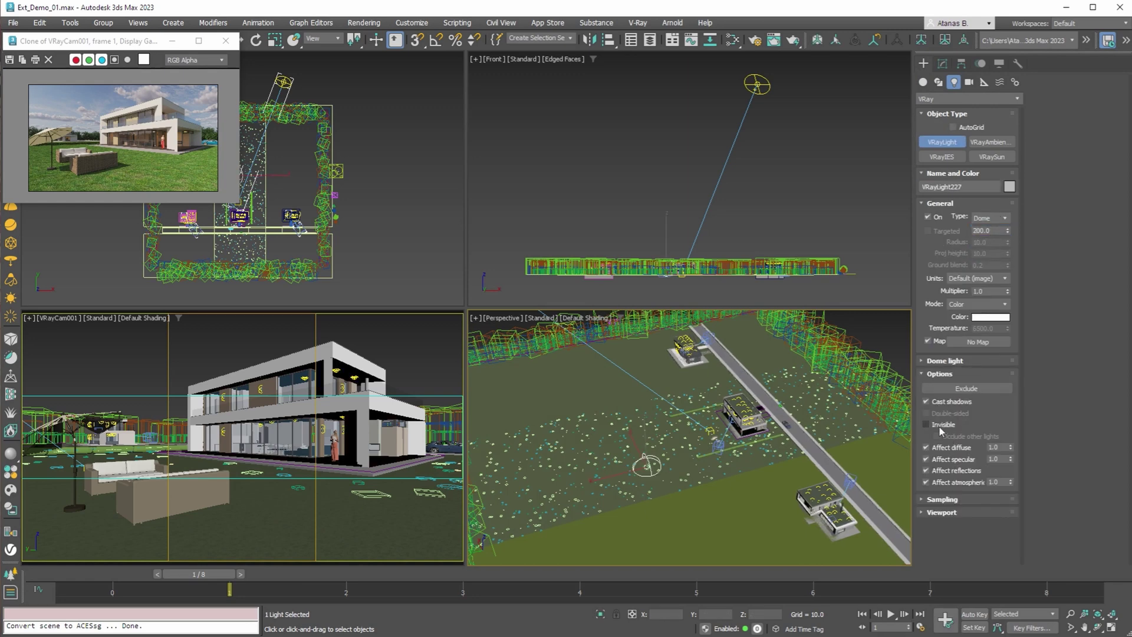
click(942, 63)
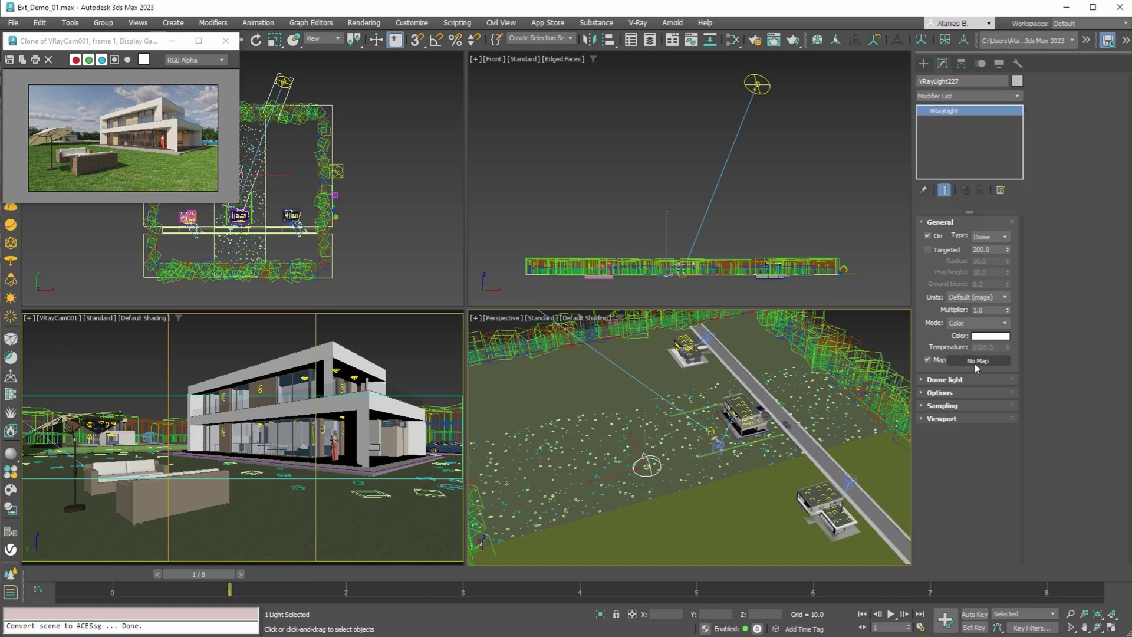
Instance the scene's environment map onto the dome light's Map slot
key(8)
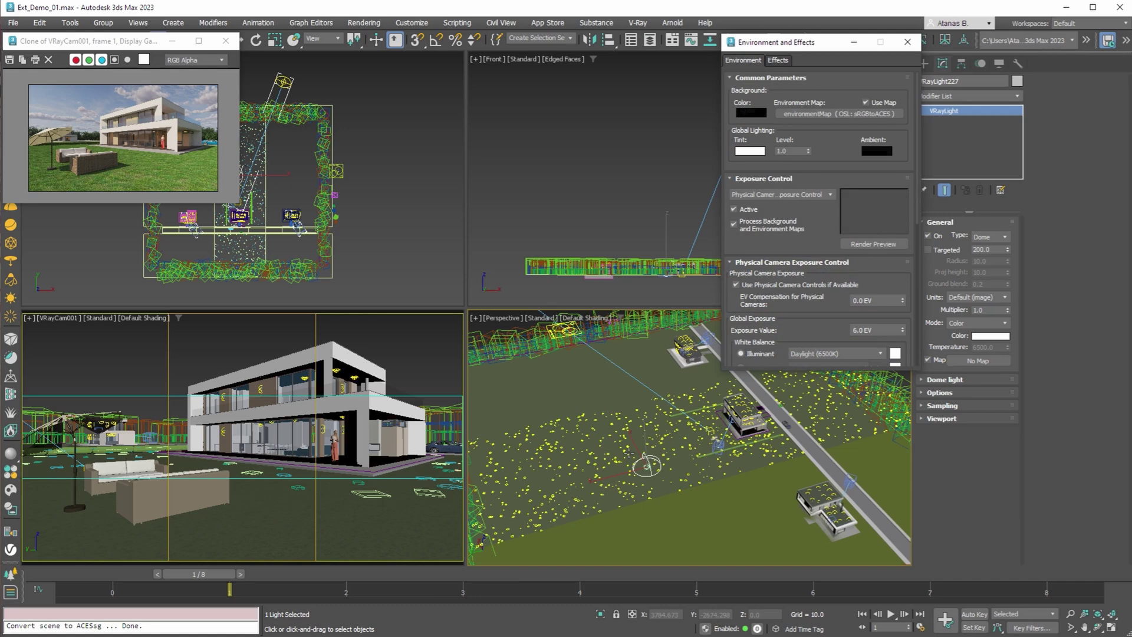
drag(814, 42, 429, 114)
drag(429, 185, 978, 360)
click(542, 357)
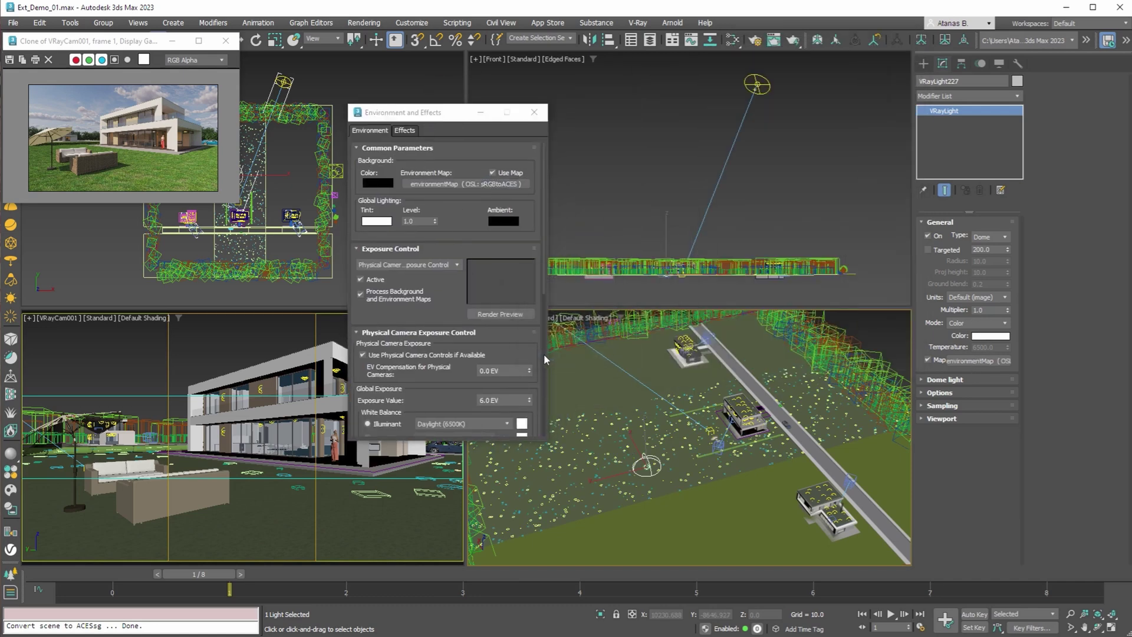
click(534, 112)
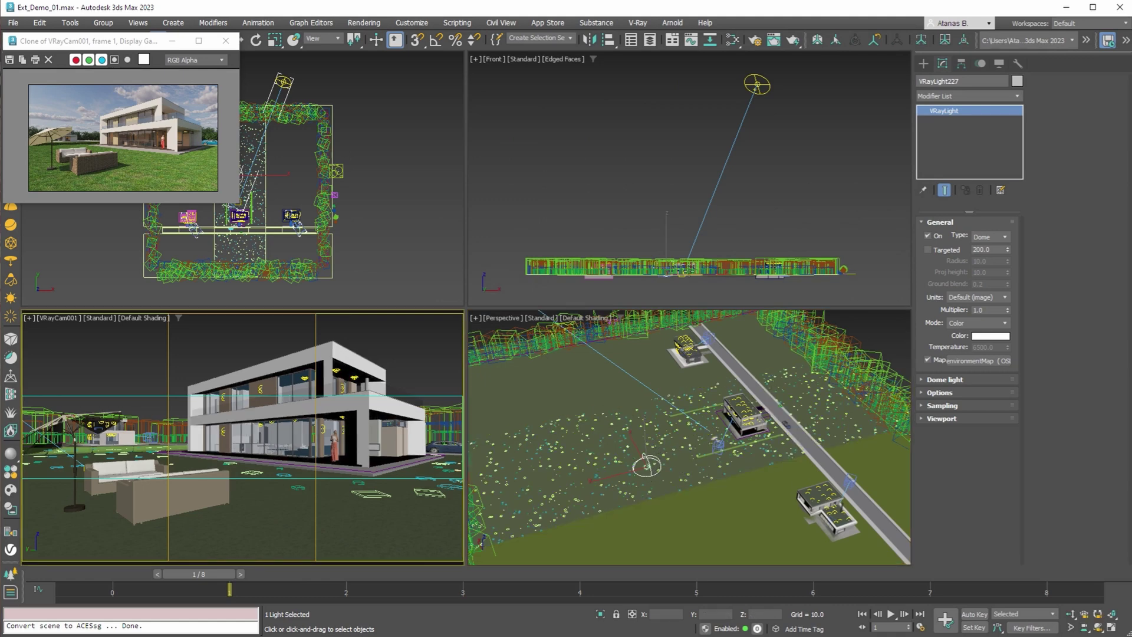
Add a VRayLightMix render element in Render Setup and render the camera view
click(756, 40)
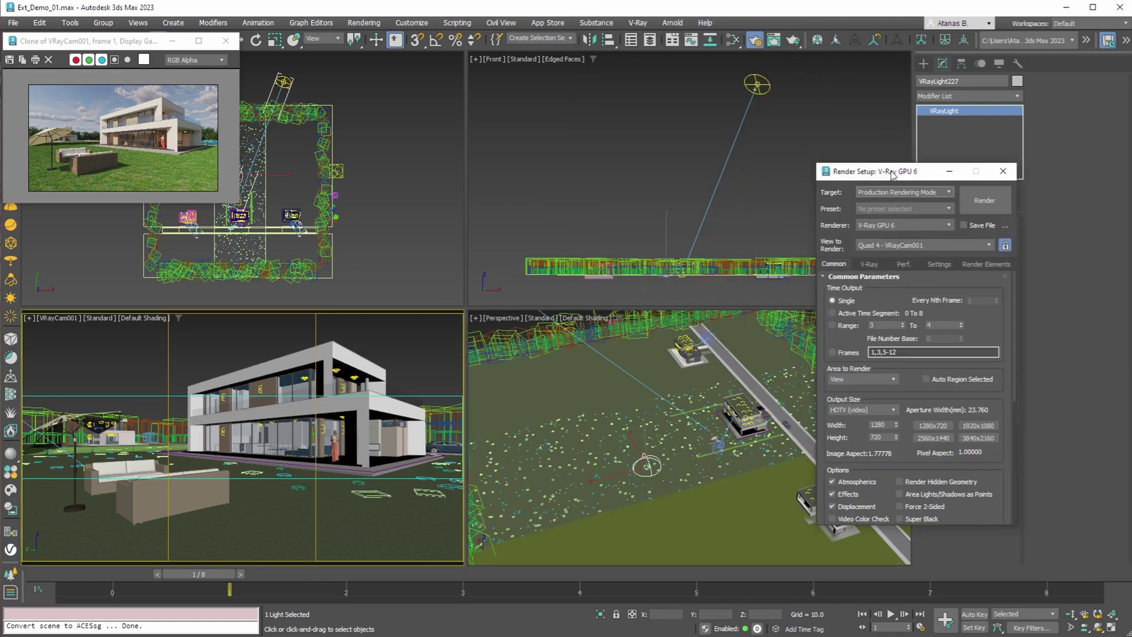
click(984, 263)
click(837, 303)
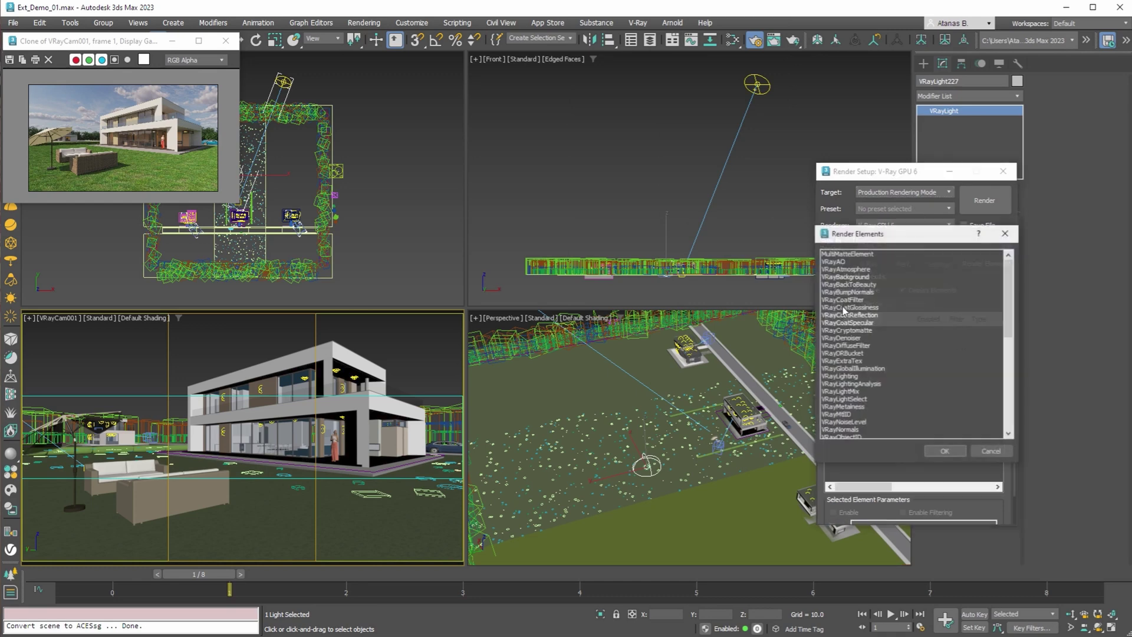
click(849, 391)
click(944, 451)
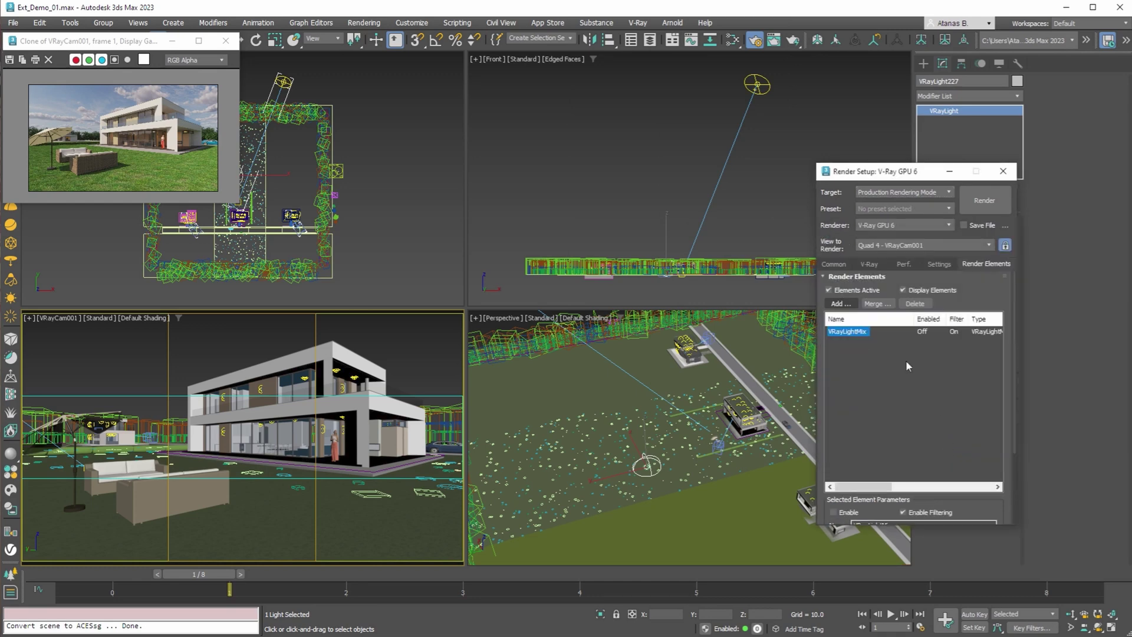
drag(919, 171, 937, 98)
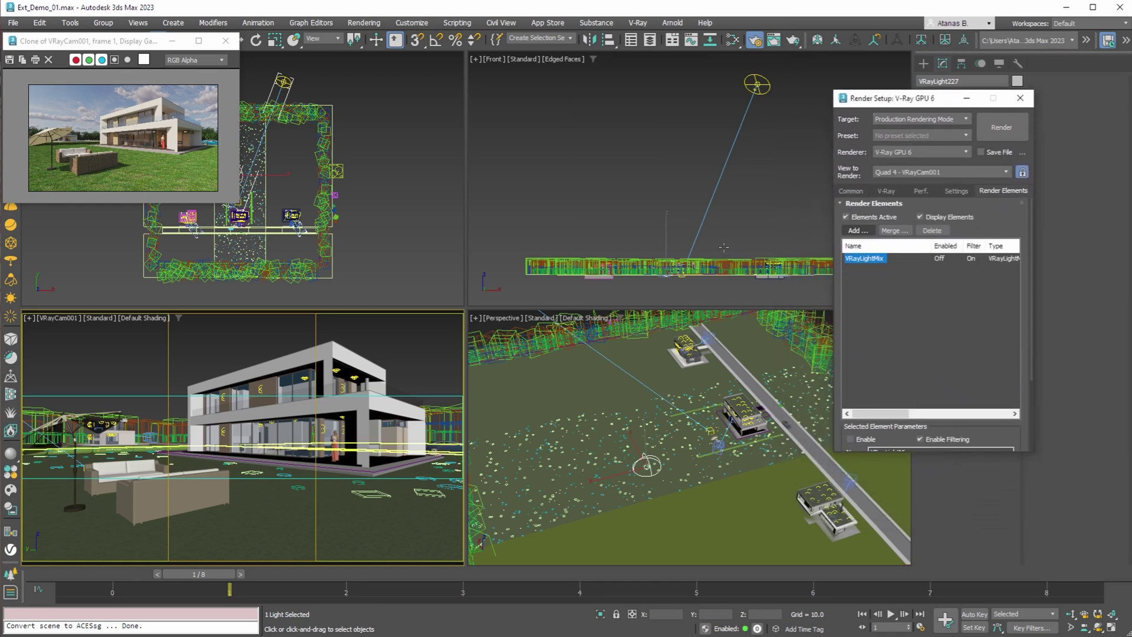
click(989, 131)
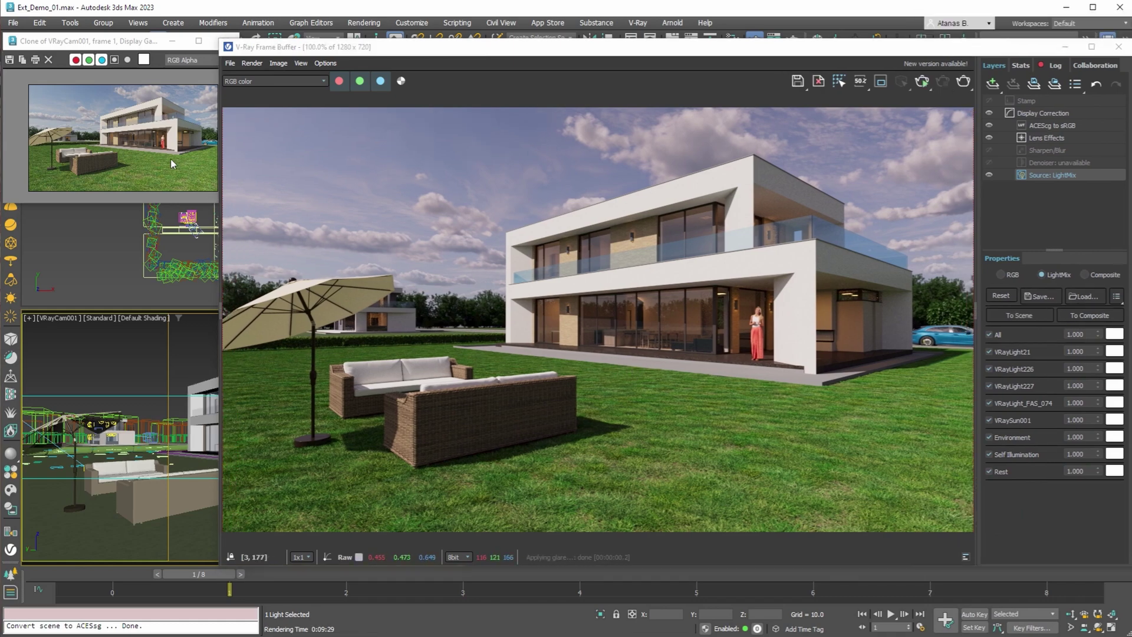
Arrange the clone and new render windows, then toggle the ACEScg to sRGB layer off and back on
click(186, 158)
drag(240, 149, 210, 150)
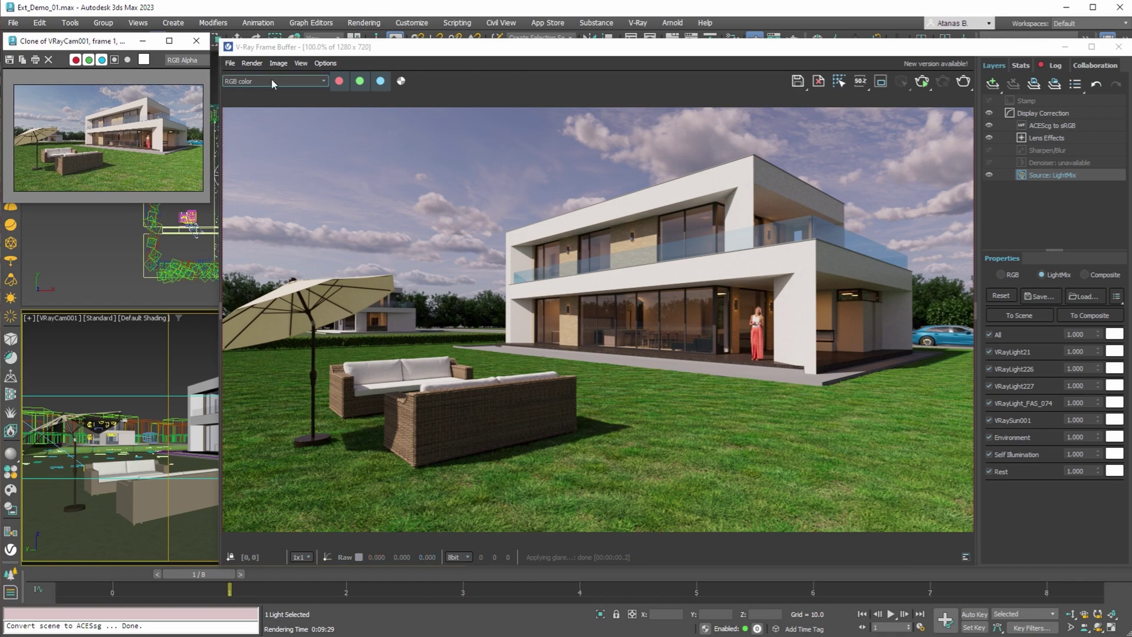
drag(290, 51, 283, 46)
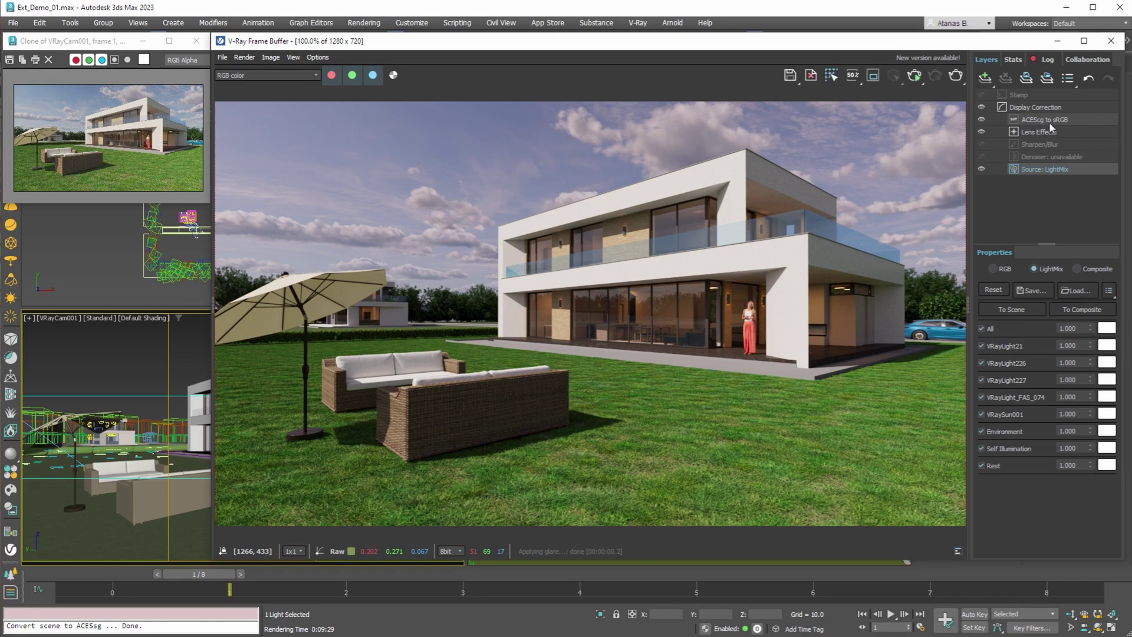
click(981, 121)
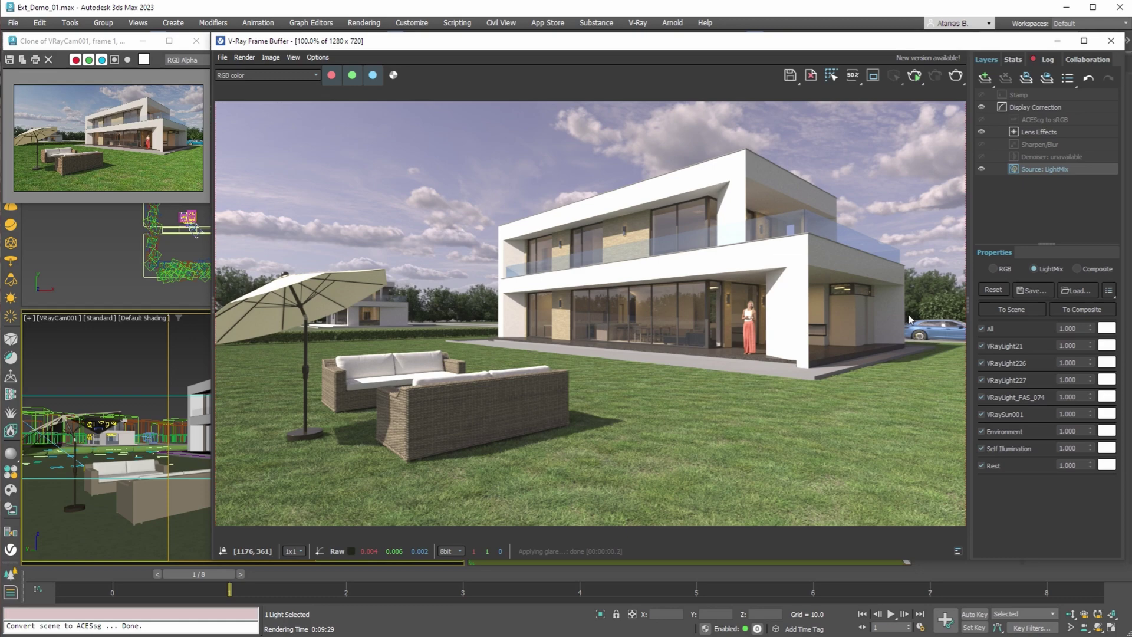
click(981, 119)
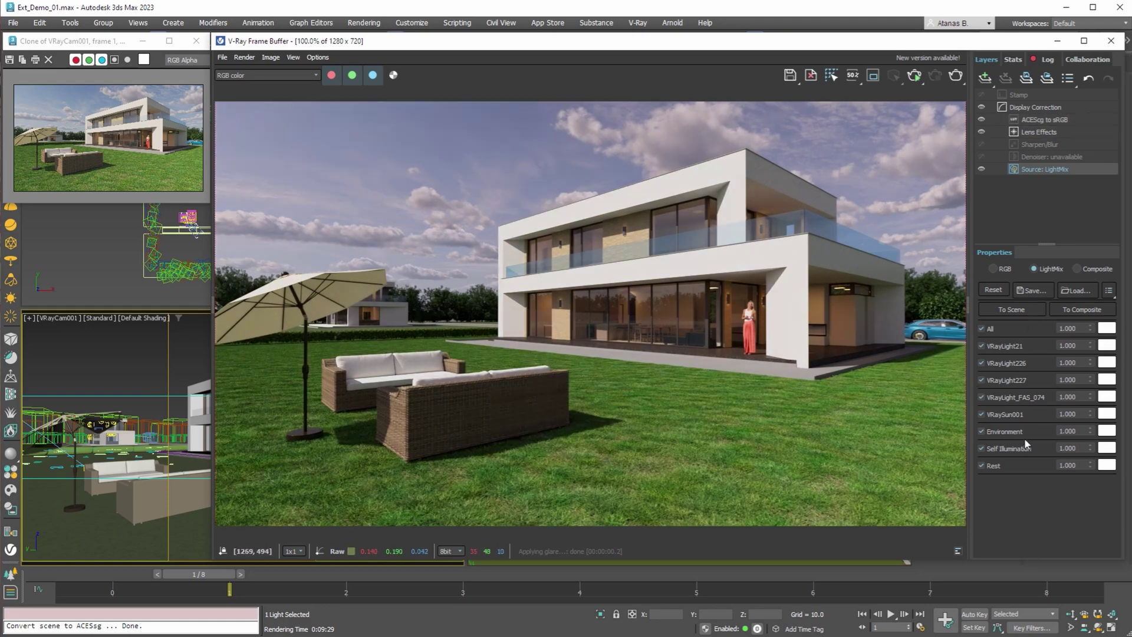
Set VRayLight227 and VRayLight226 to 2 and lower All to 0.85 in LightMix
click(1061, 380)
text(3)
key(Return)
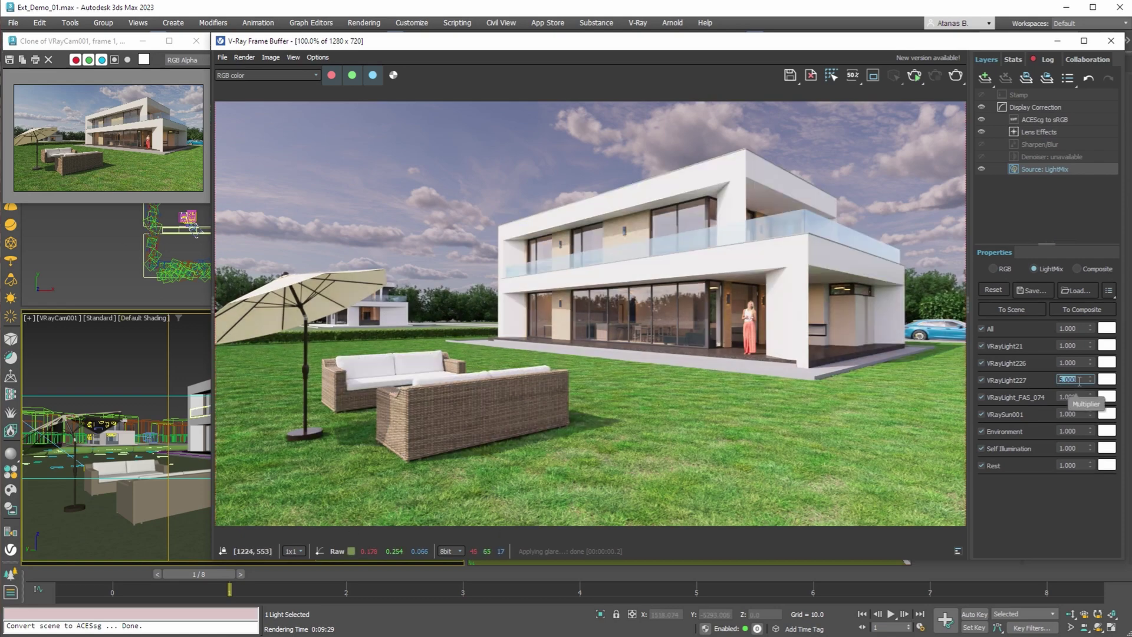
text(2)
key(Return)
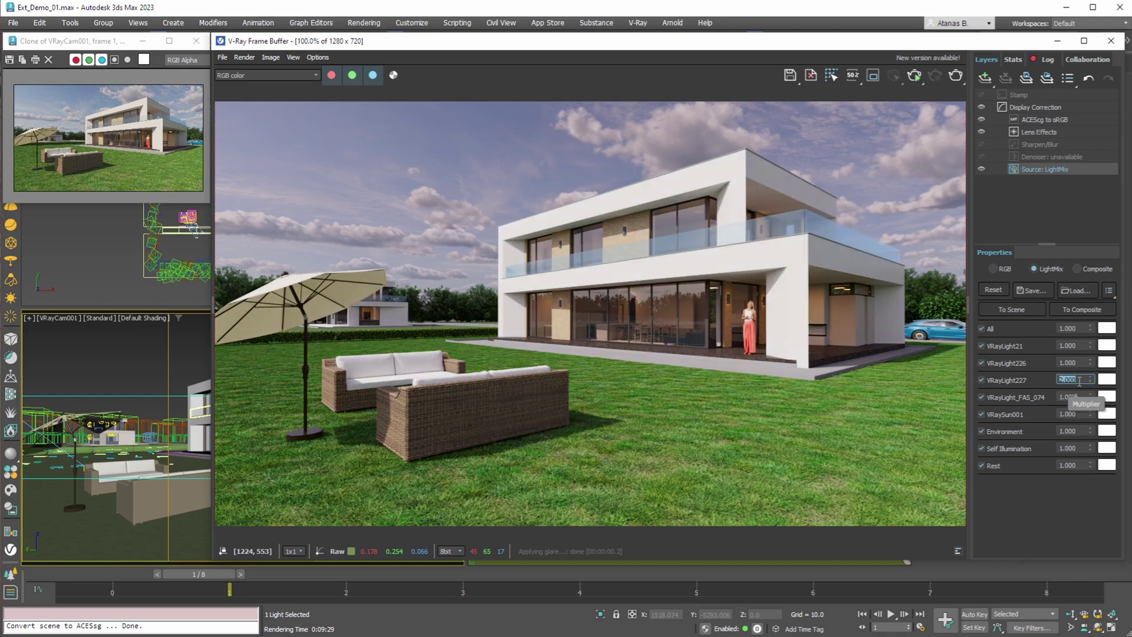
drag(1090, 328, 1089, 351)
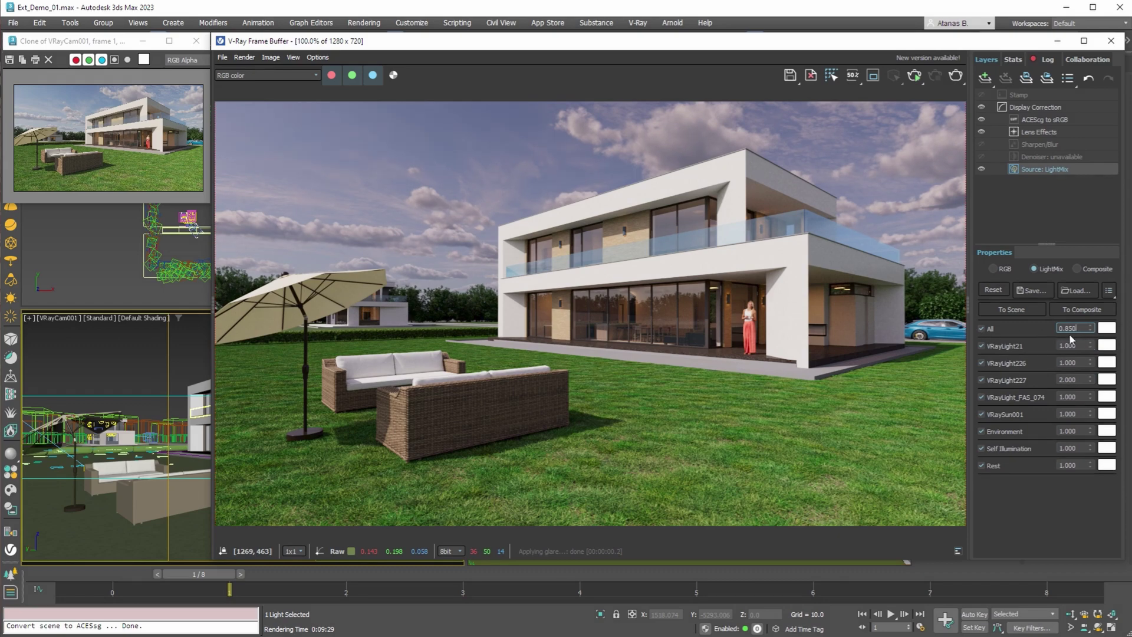
double_click(1082, 362)
text(2)
key(Return)
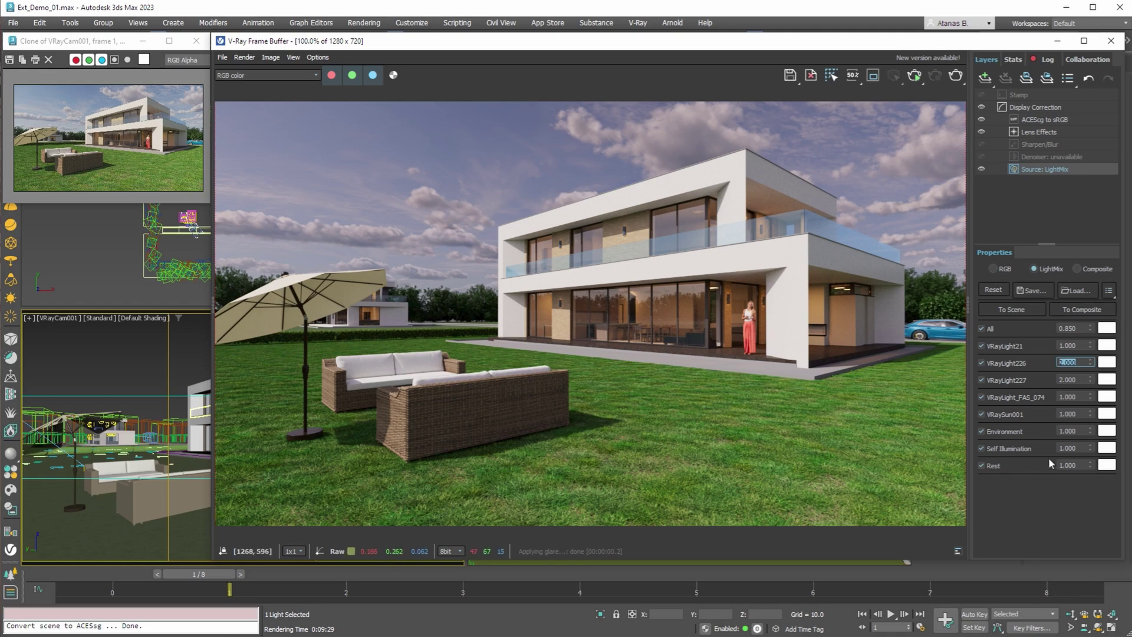
Set the Environment light to 0.965 with a pale cyan tint
drag(1090, 431, 1089, 453)
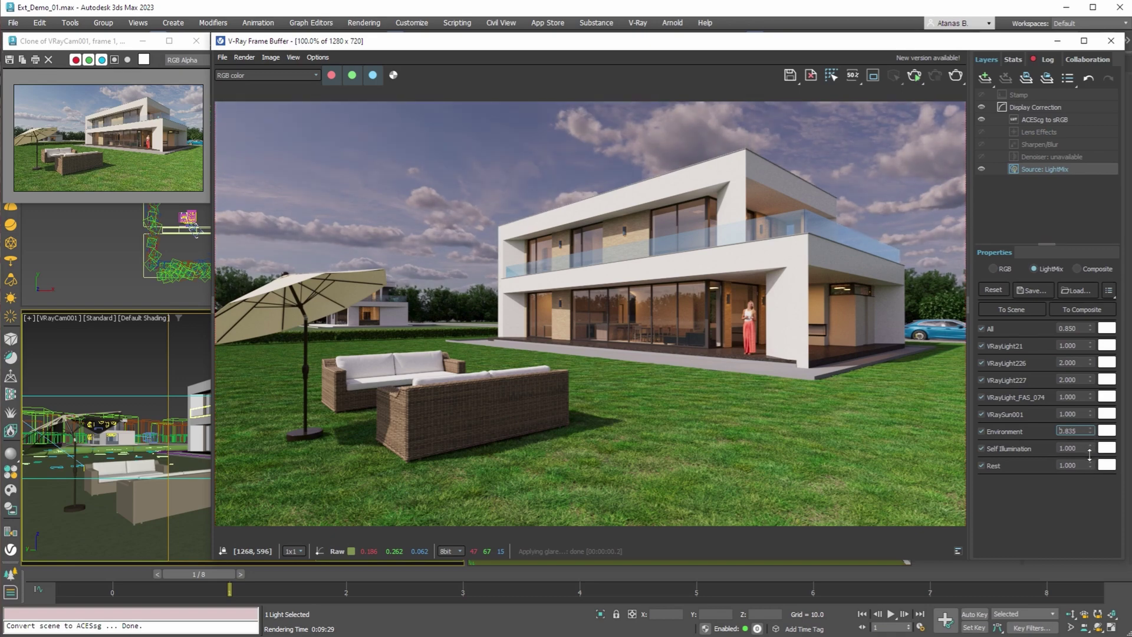
click(1107, 432)
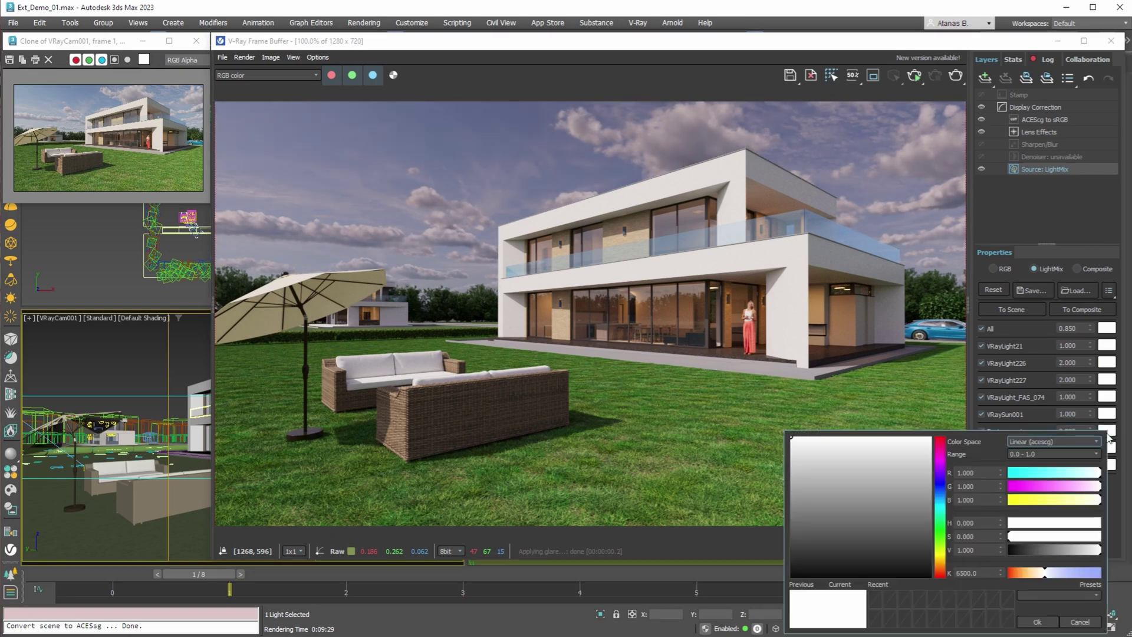
click(939, 505)
click(805, 439)
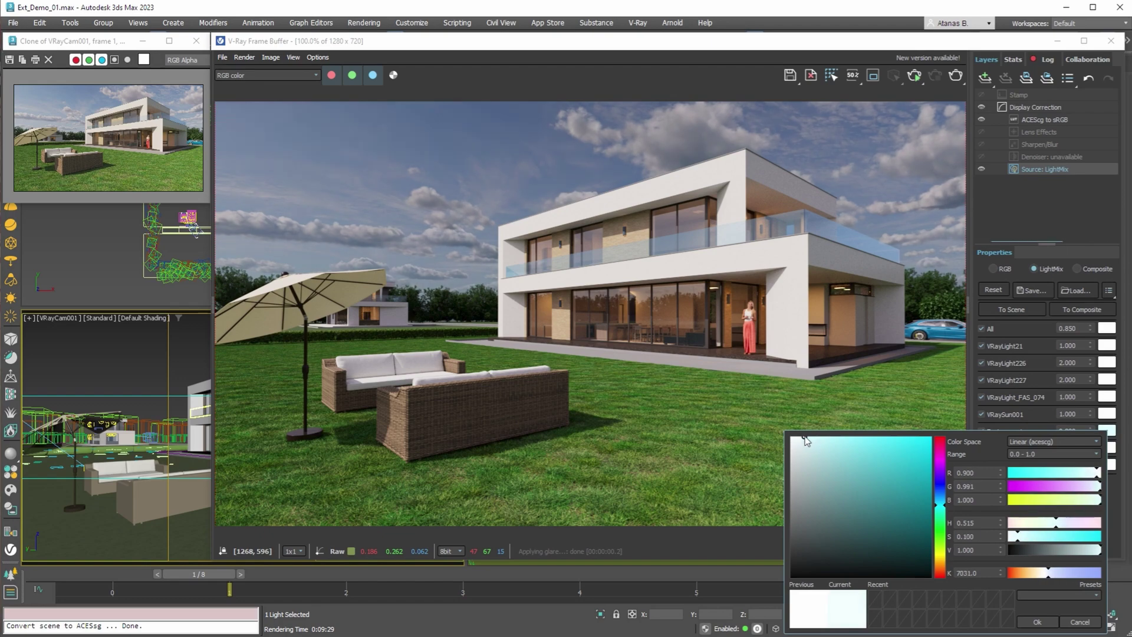
drag(805, 439, 808, 439)
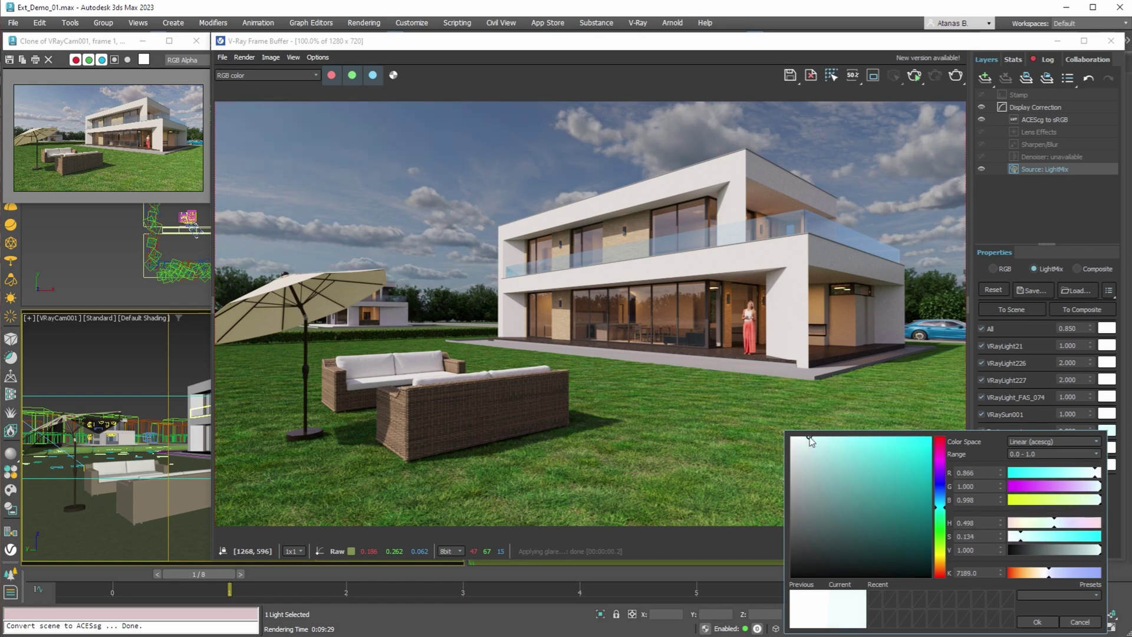
click(1037, 623)
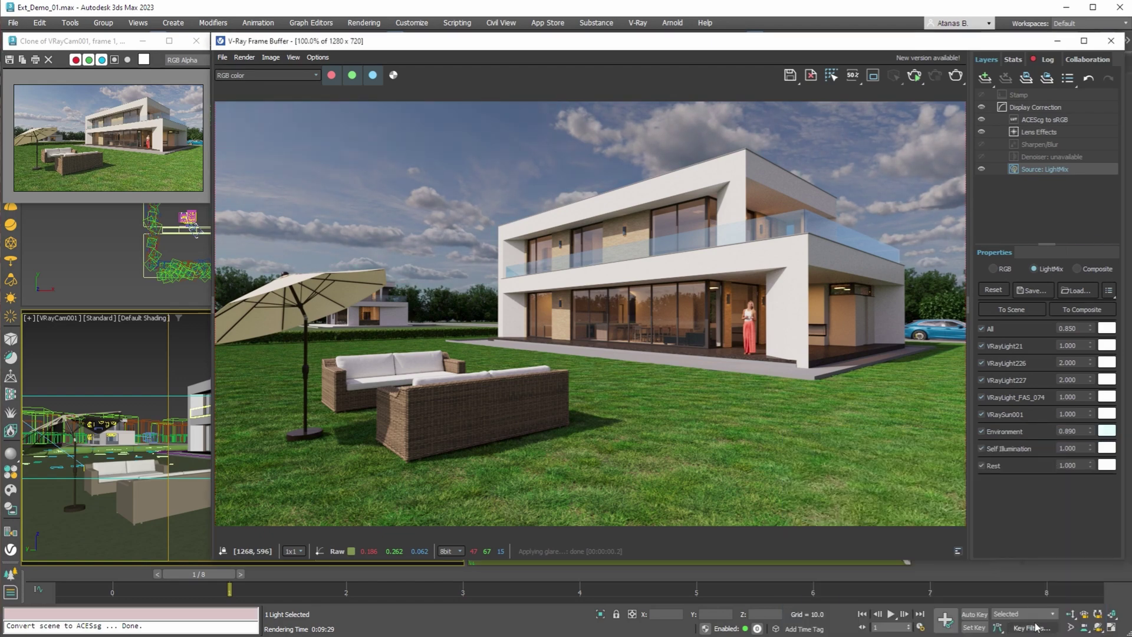
mouse_move(1082, 431)
mouse_down()
mouse_move(1083, 443)
mouse_move(1080, 426)
mouse_up()
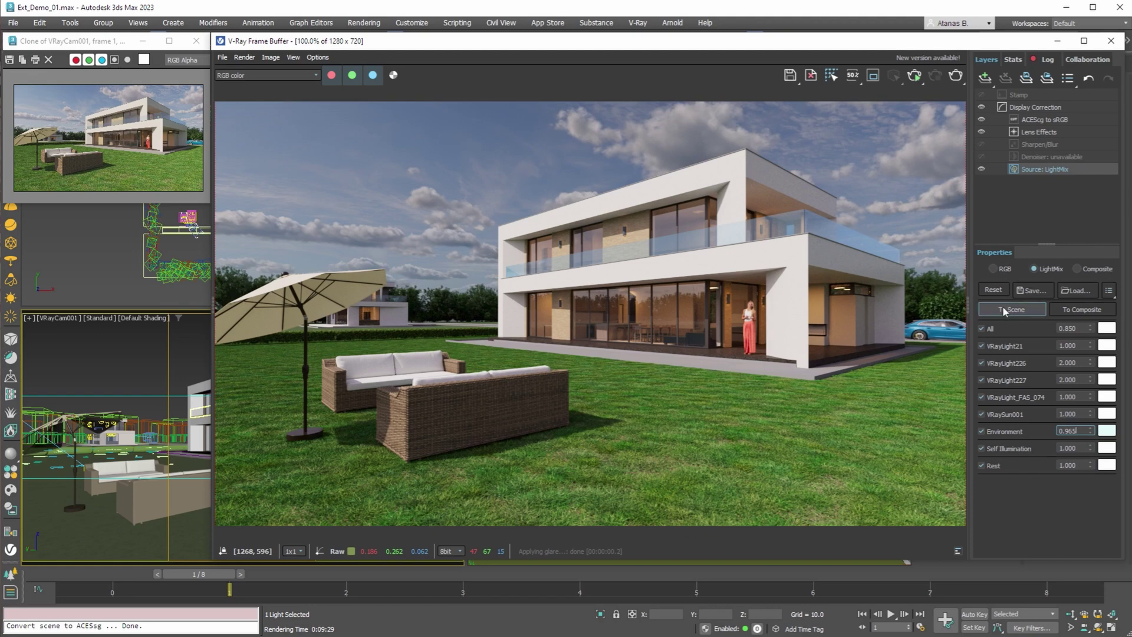
Compare RGB with LightMix, then set VRayLight227 to 3, All 0.735, Environment 1.215, VRaySun001 0.905
click(1001, 268)
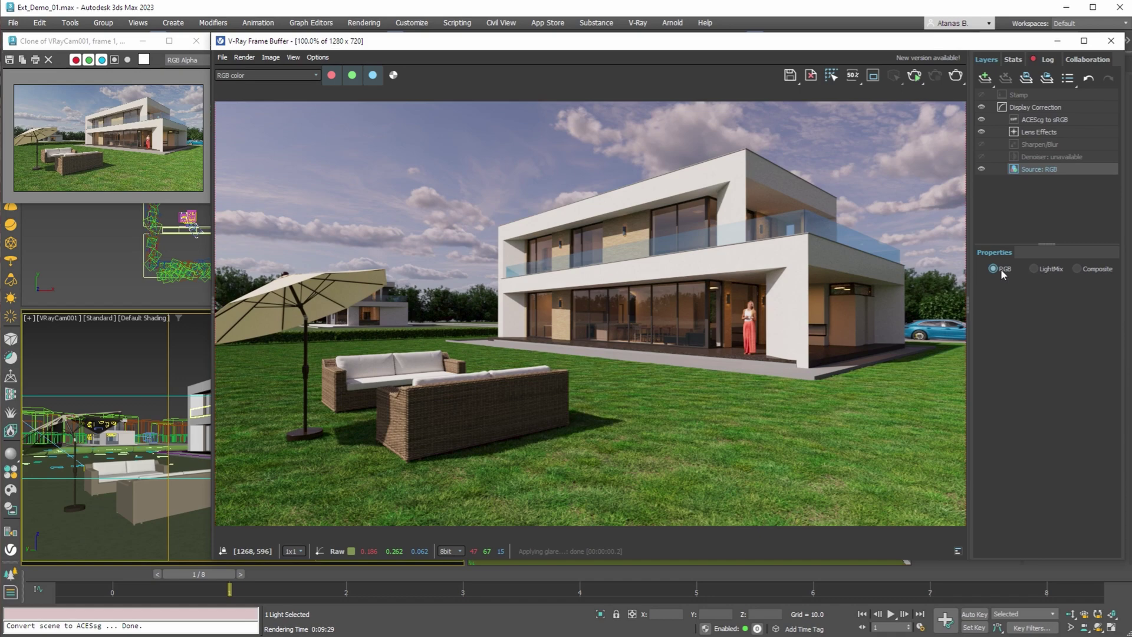
click(1045, 267)
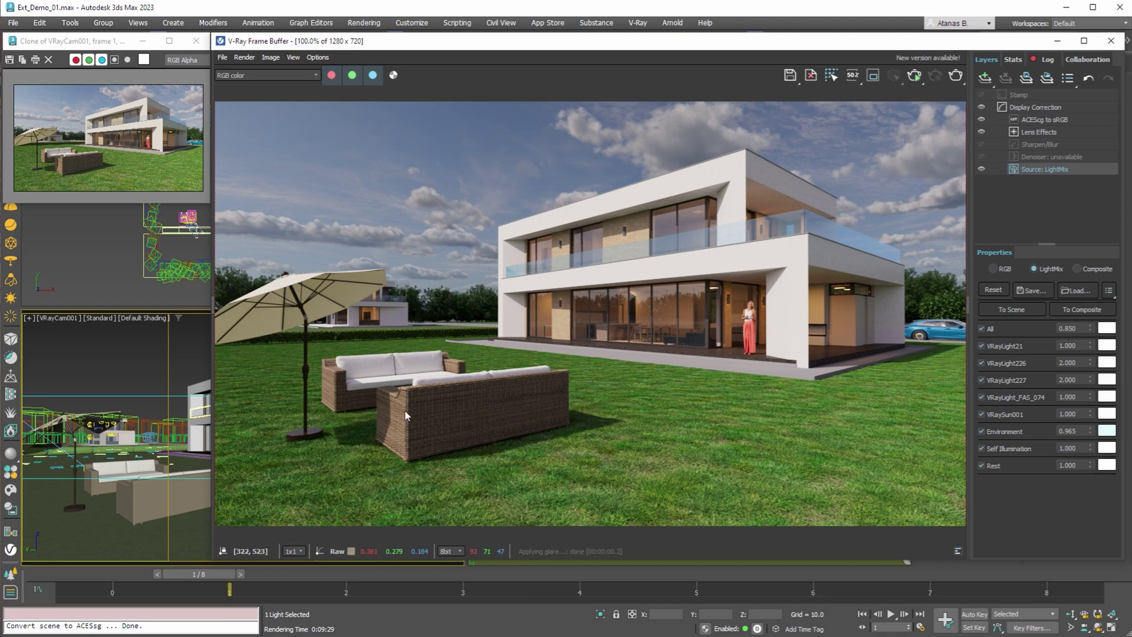
double_click(1071, 380)
text(3)
key(Return)
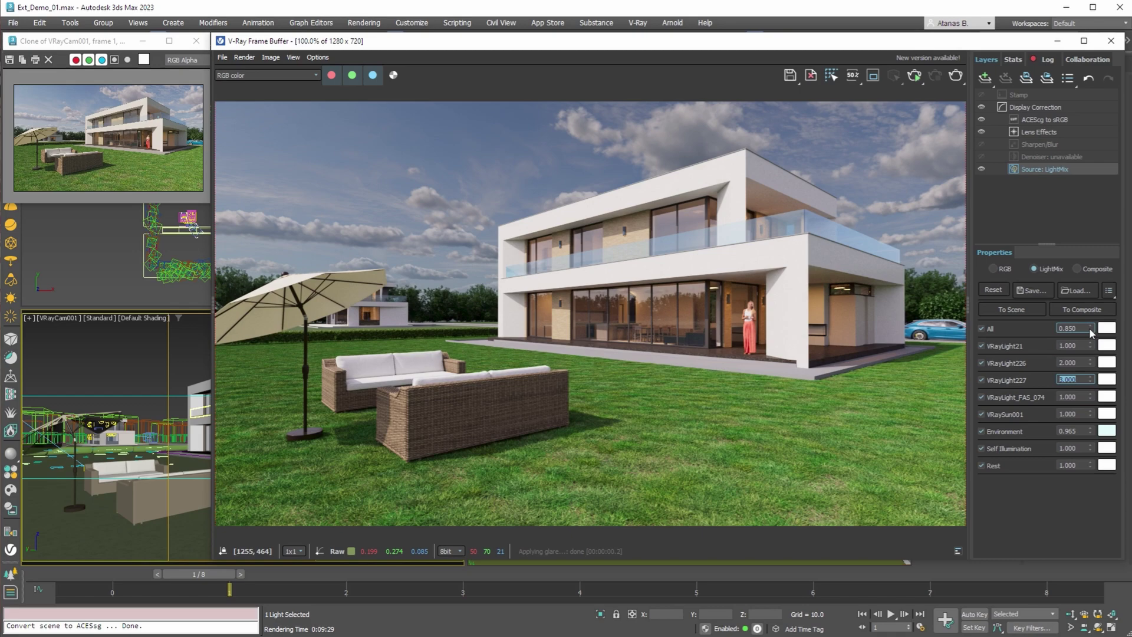
drag(1089, 327, 1089, 345)
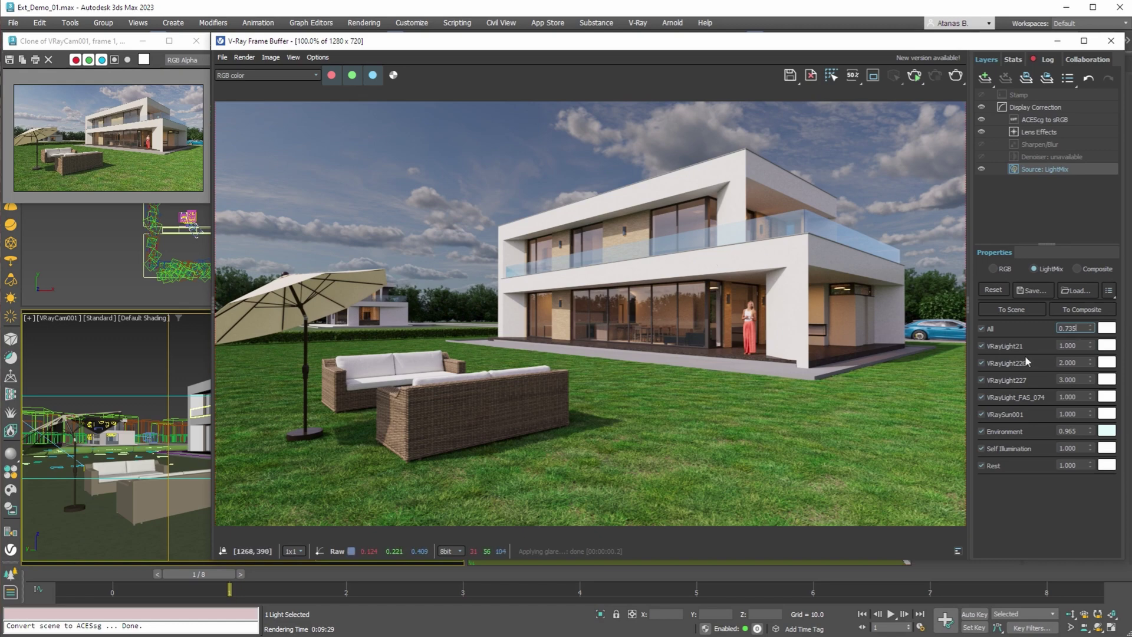
mouse_move(1091, 431)
mouse_down()
mouse_move(1091, 397)
mouse_move(1090, 442)
mouse_move(1089, 428)
mouse_up()
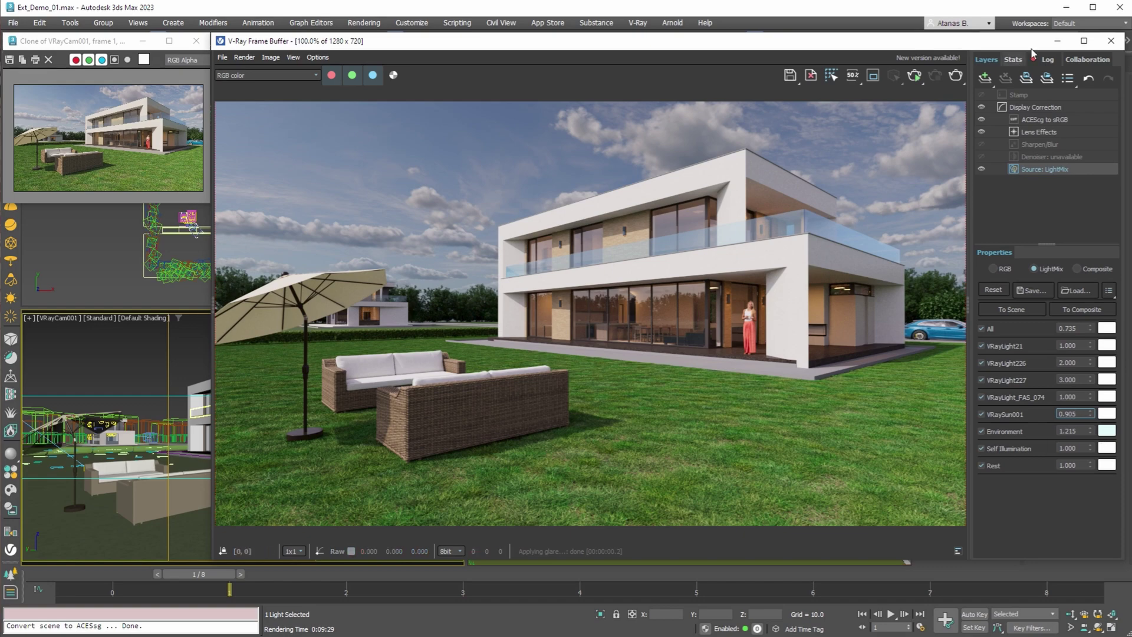
Close the frame buffer, clone and Render Setup windows, and maximize the Perspective view
click(1111, 41)
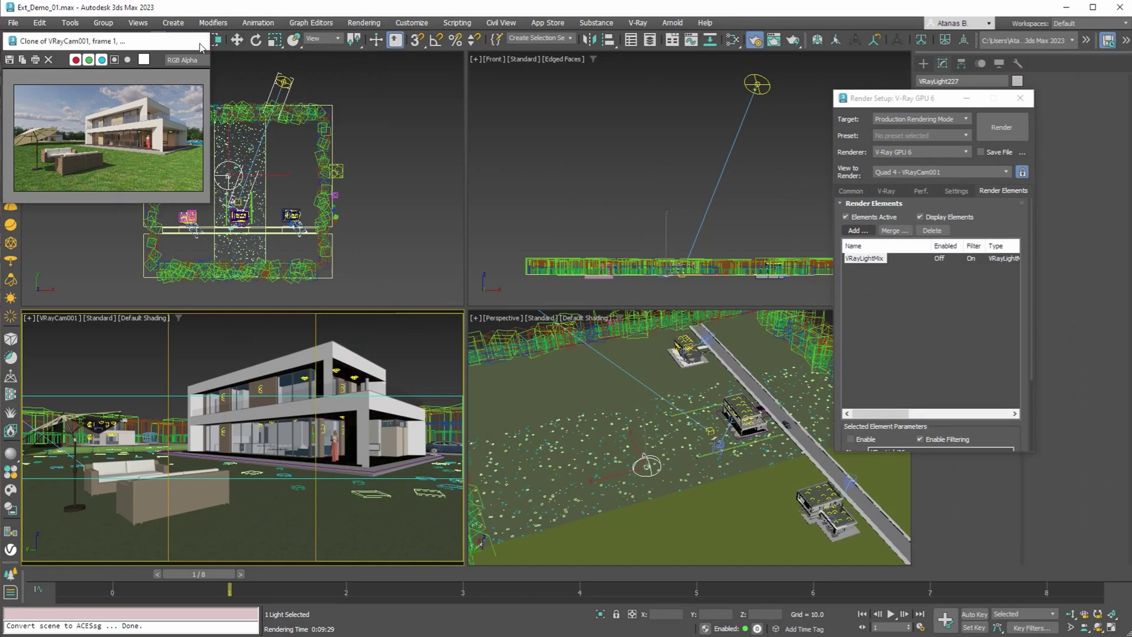
click(196, 41)
click(1015, 99)
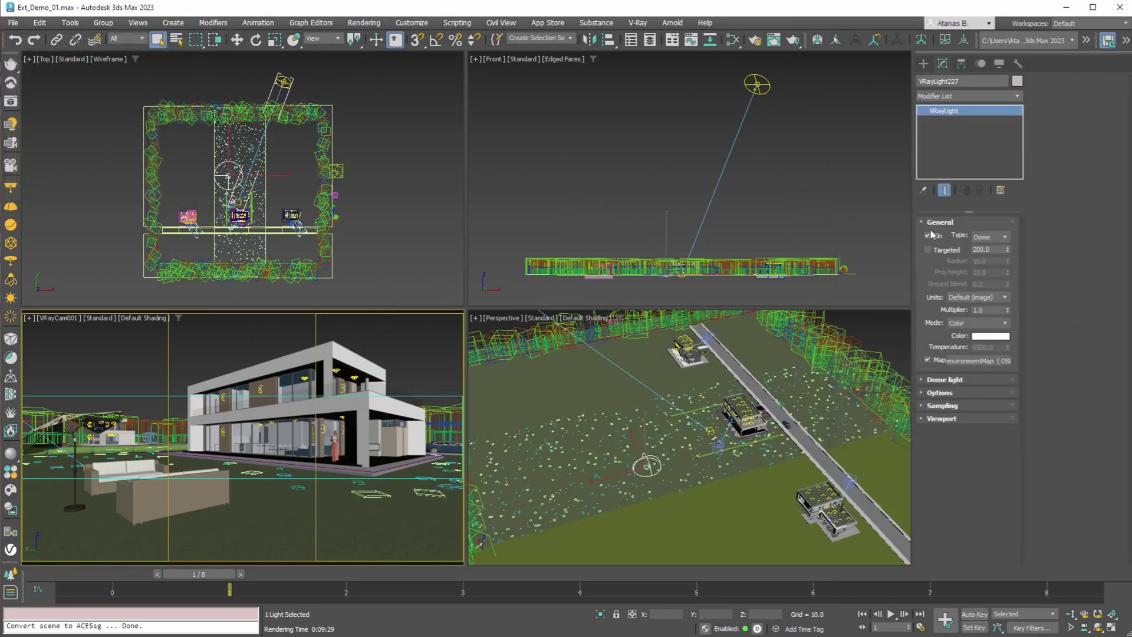
click(619, 467)
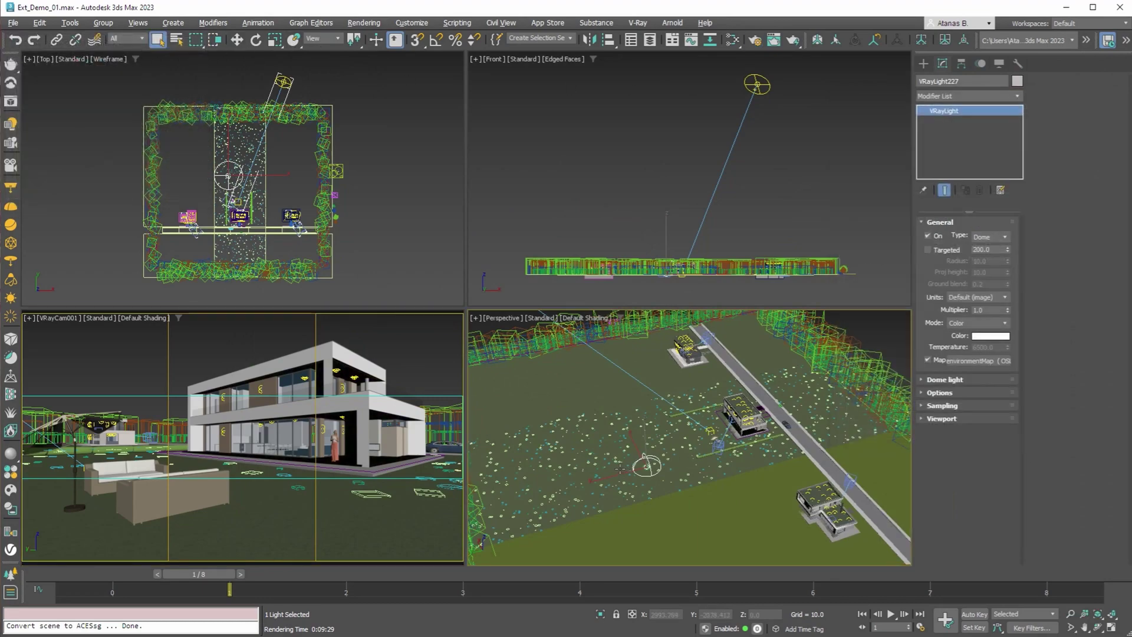
alt+middle_drag(619, 468, 332, 340)
key(alt+w)
key(ctrl+d)
scroll(446, 407, down, 5)
click(445, 407)
scroll(445, 407, up, 4)
key(Delete)
Clear the Environment Map to None in Environment and Effects
key(8)
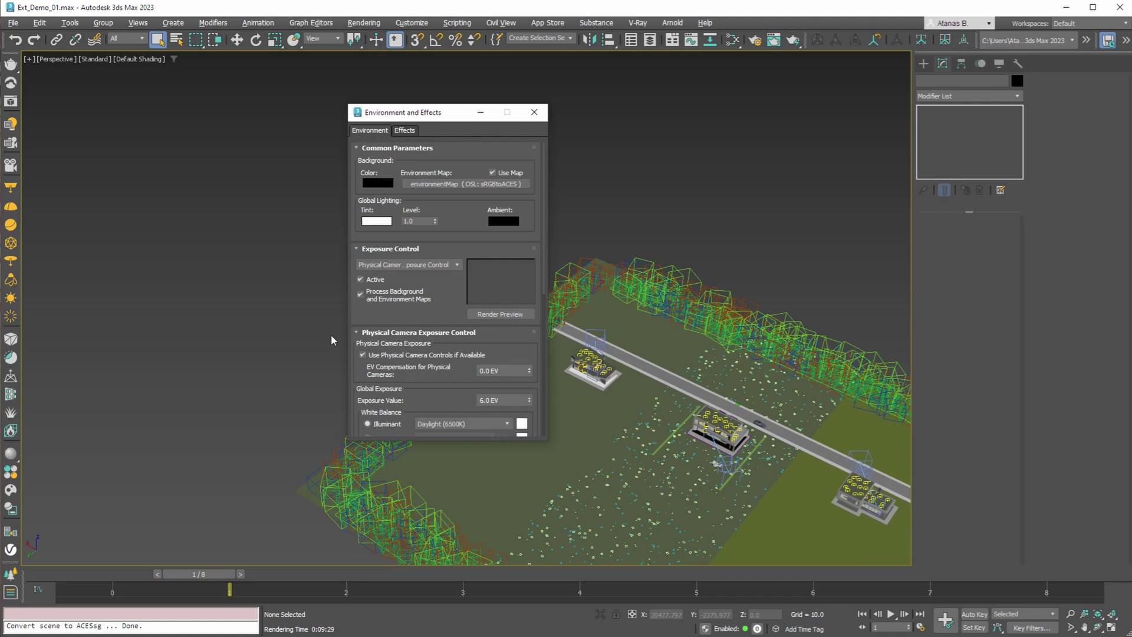
right_click(461, 183)
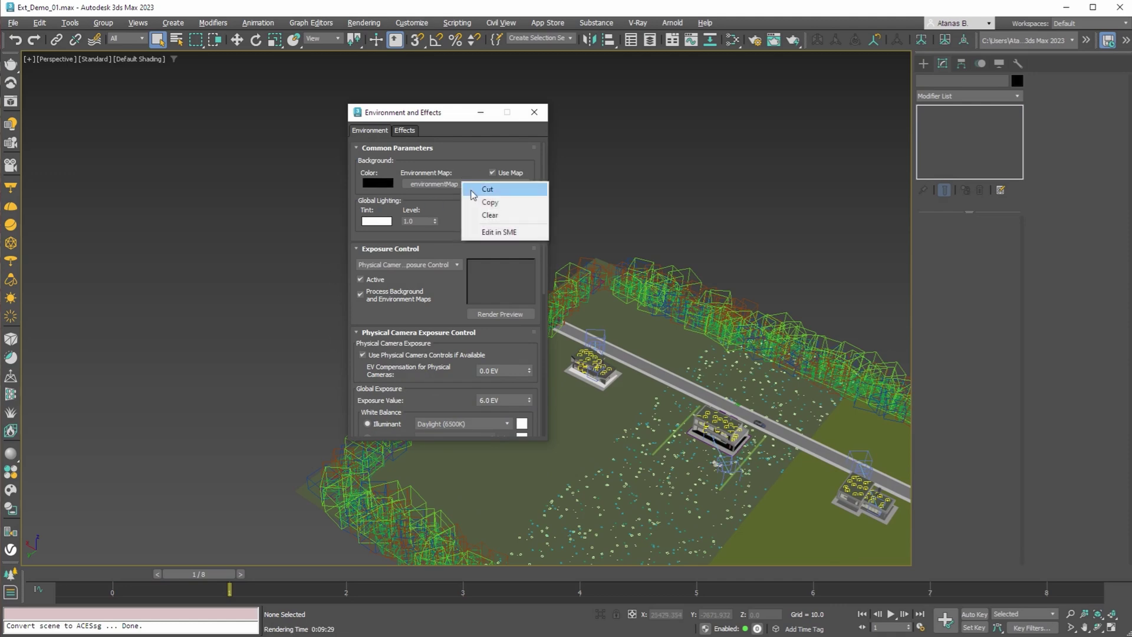
click(488, 215)
drag(425, 112, 101, 74)
Import the Evening HDRI Sunset 024 from Cosmos as a dome light and make it Invisible
key(z)
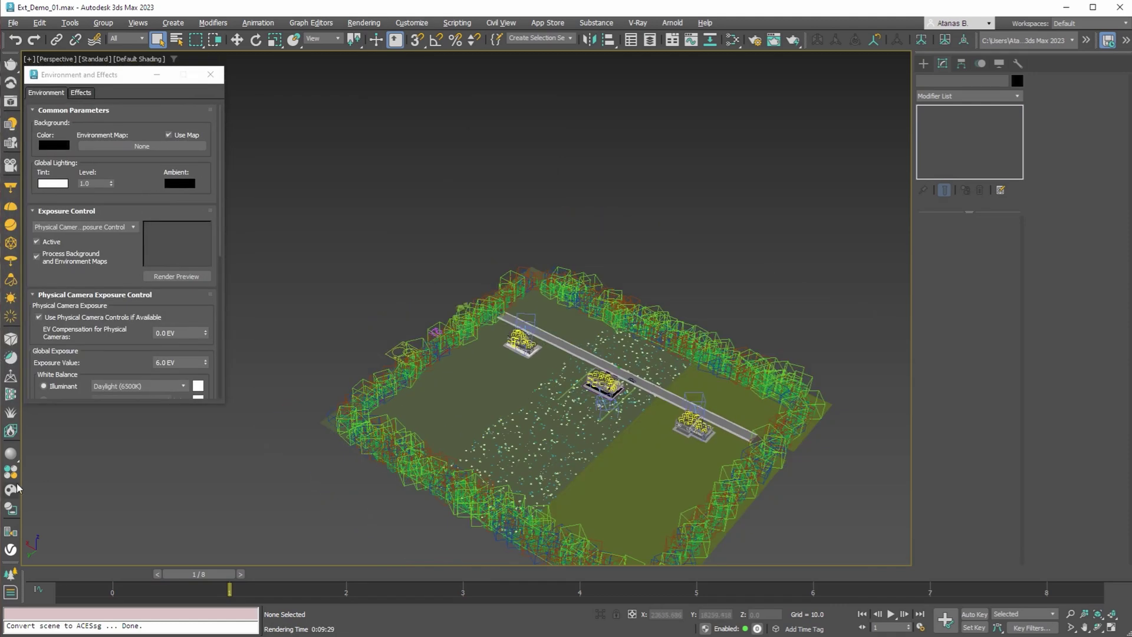
click(11, 491)
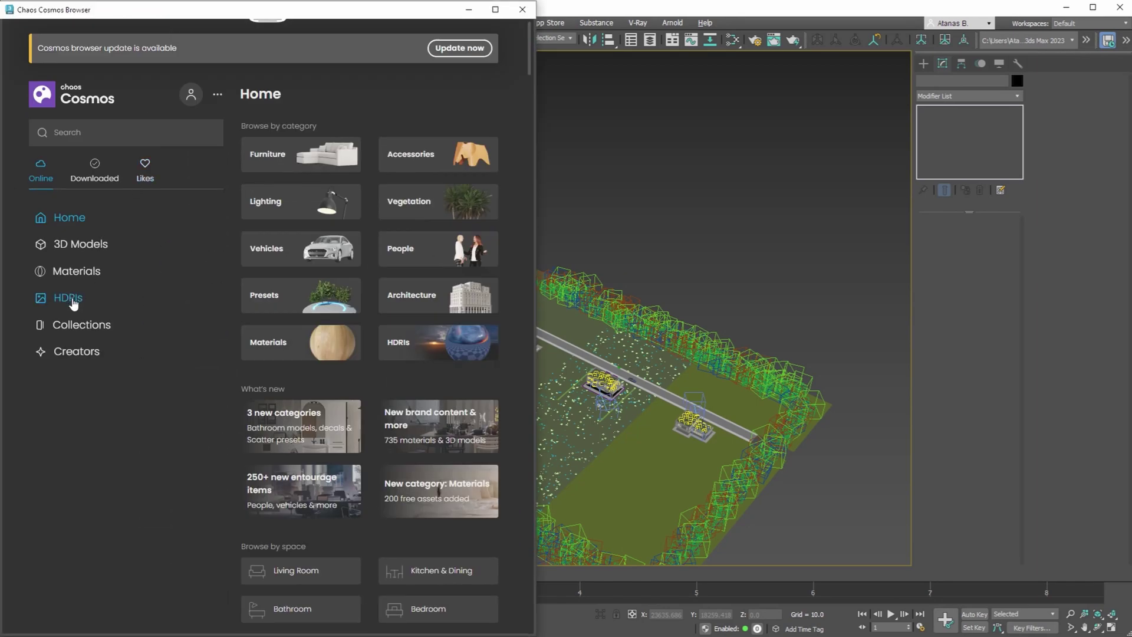
click(68, 298)
click(70, 353)
click(691, 347)
scroll(691, 346, up, 5)
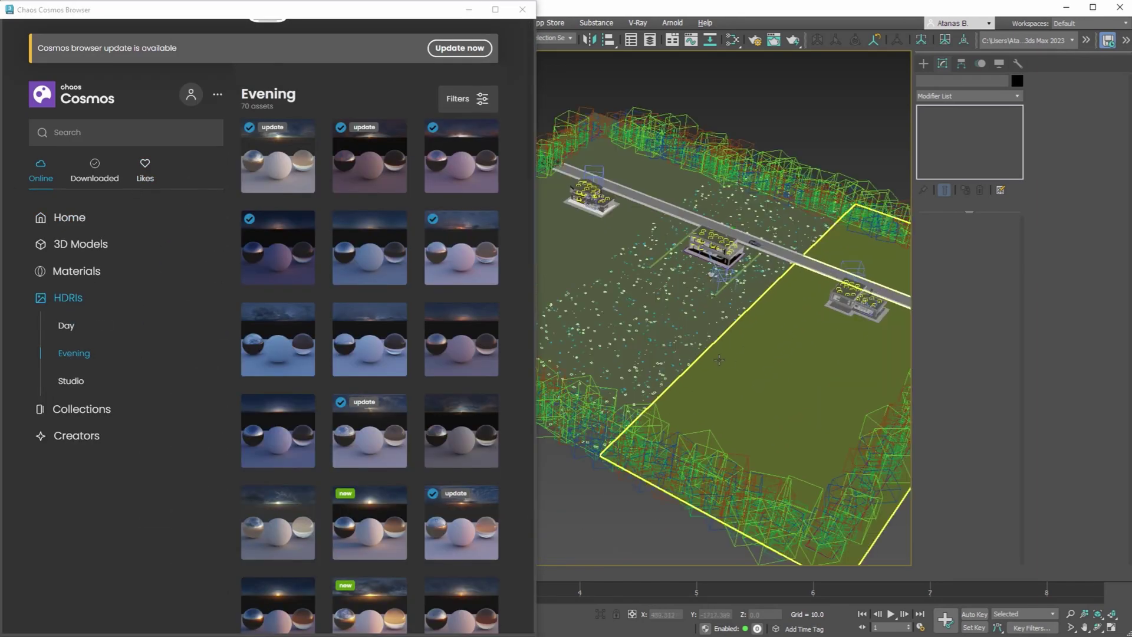
scroll(691, 347, up, 3)
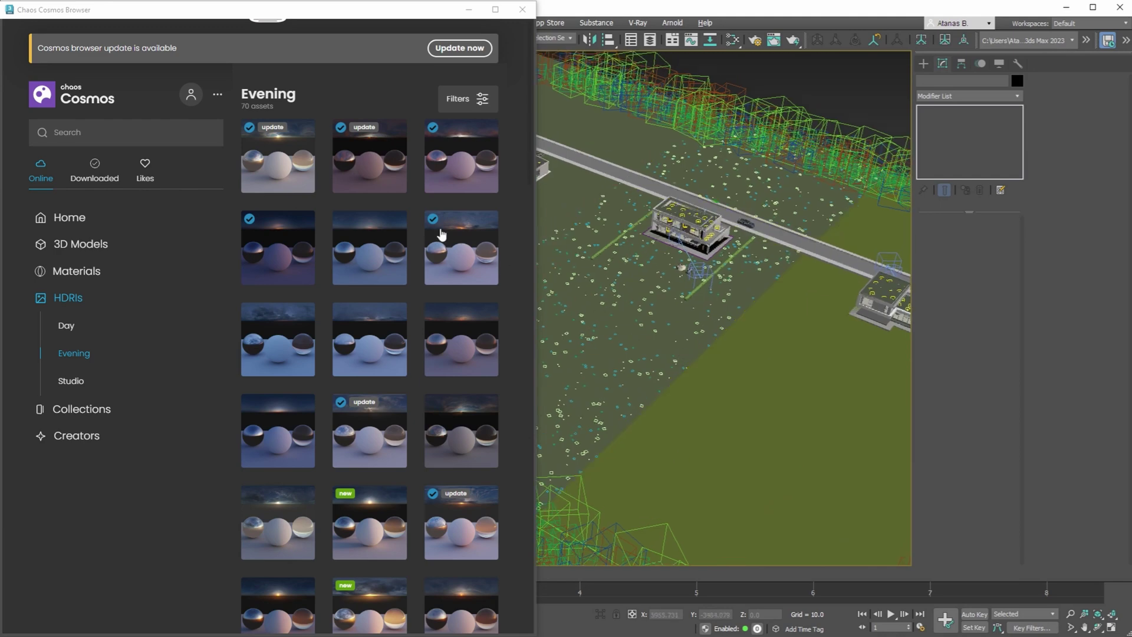
mouse_move(445, 236)
drag(445, 236, 650, 281)
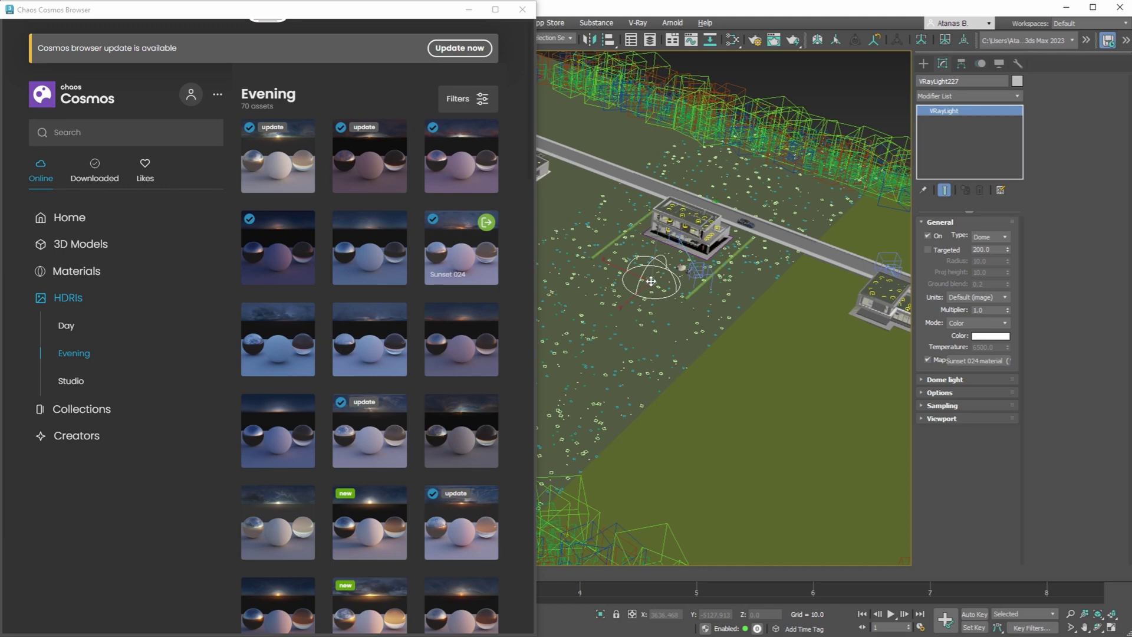
click(939, 393)
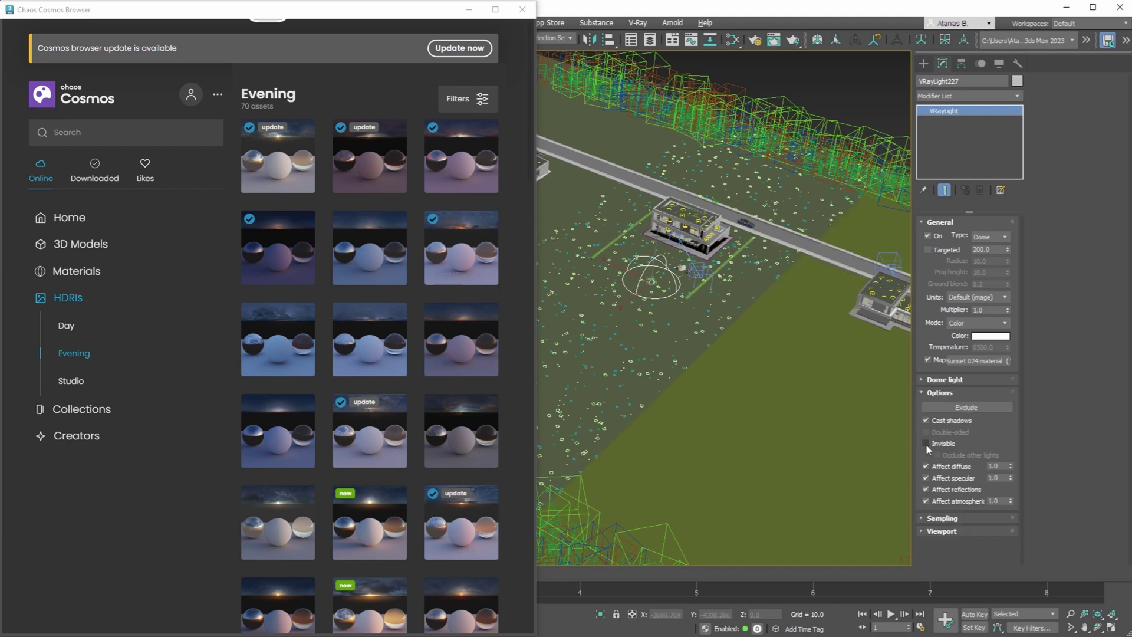
click(944, 379)
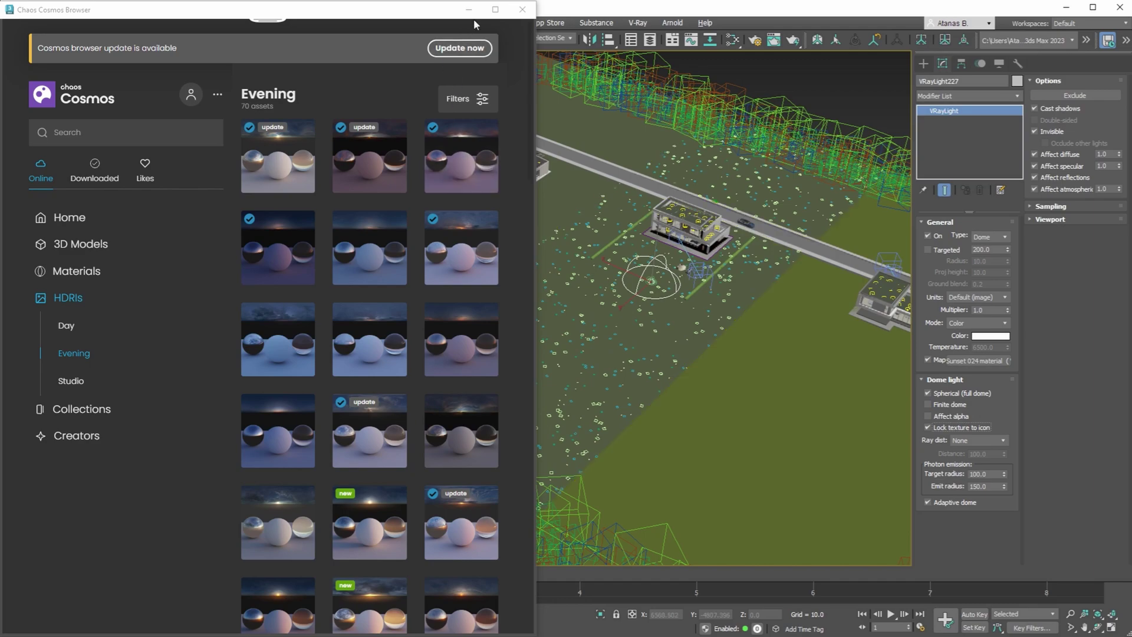
click(525, 10)
Rotate the dome light to about -125° around its Z axis
alt+middle_drag(626, 314, 590, 353)
scroll(590, 353, up, 5)
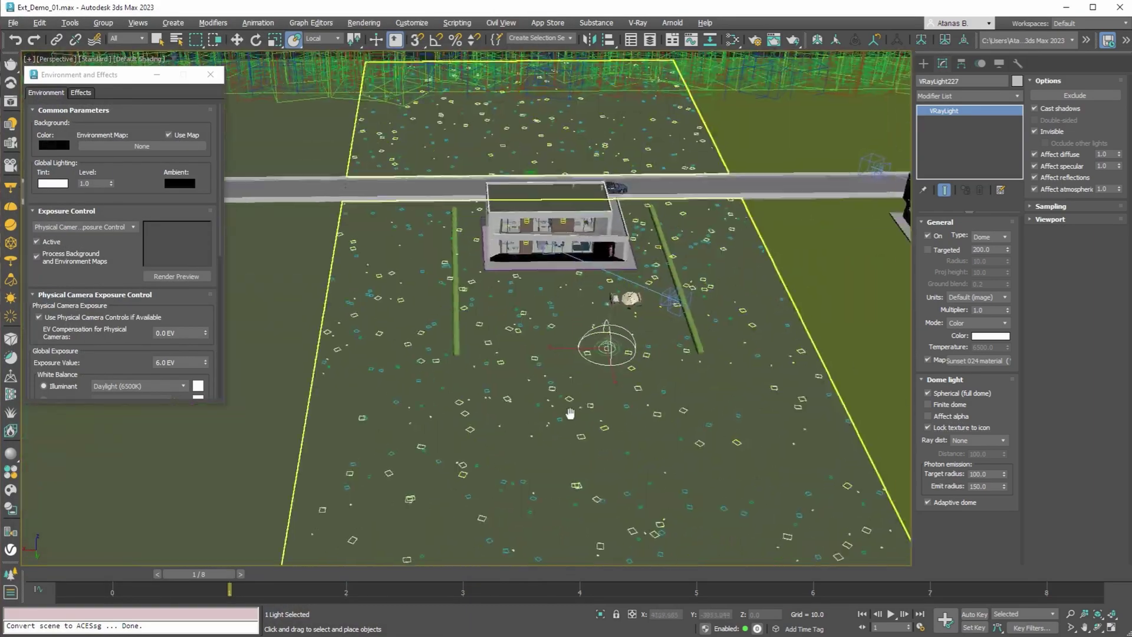
key(e)
drag(509, 376, 467, 375)
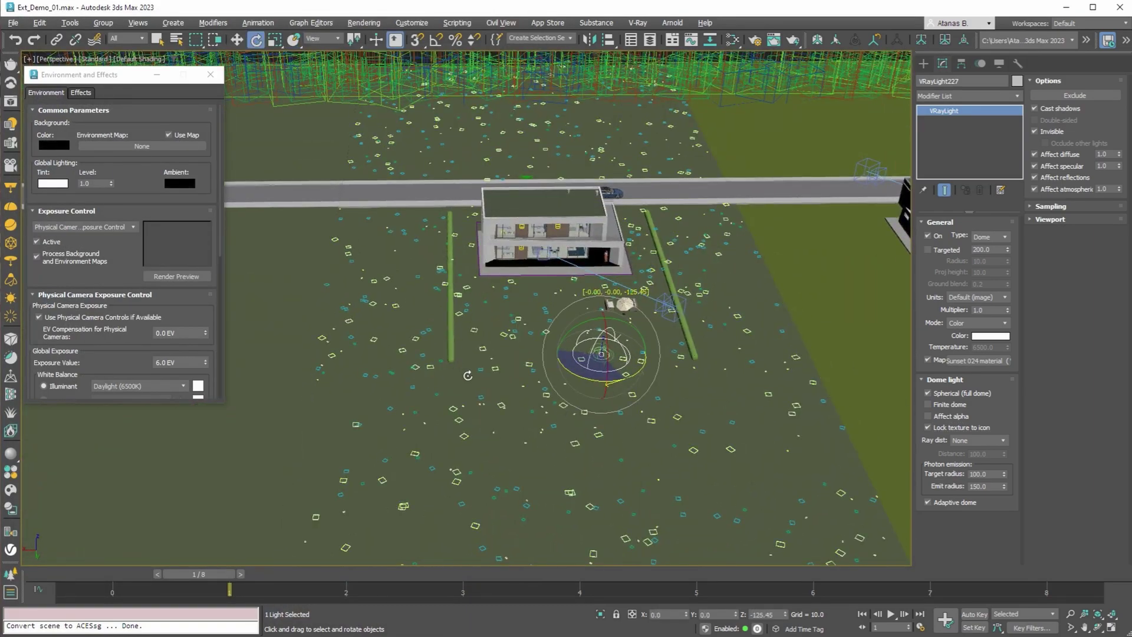
scroll(468, 375, down, 5)
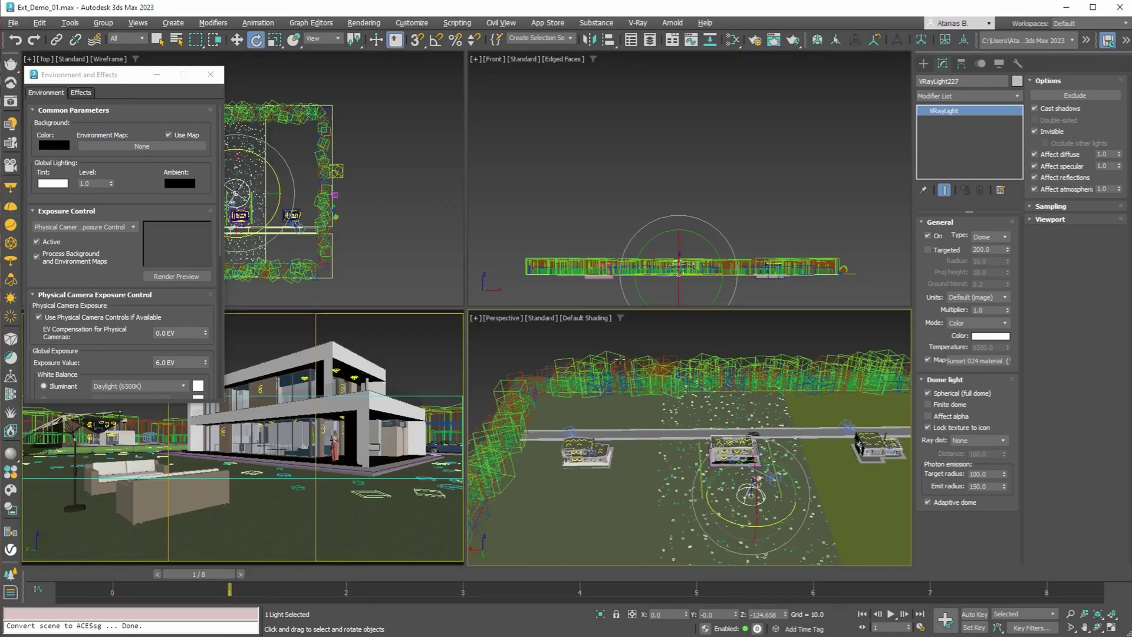
Return to the four-viewport layout at frame 0 and open the add-on tools menu
key(alt+w)
drag(214, 573, 96, 574)
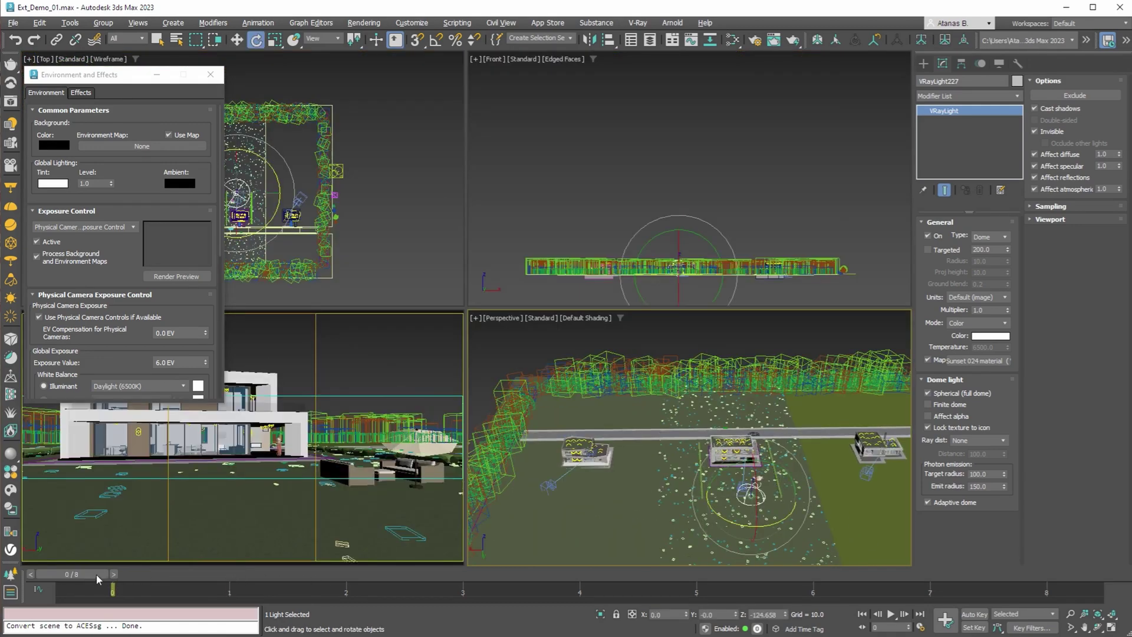
drag(121, 79, 121, 67)
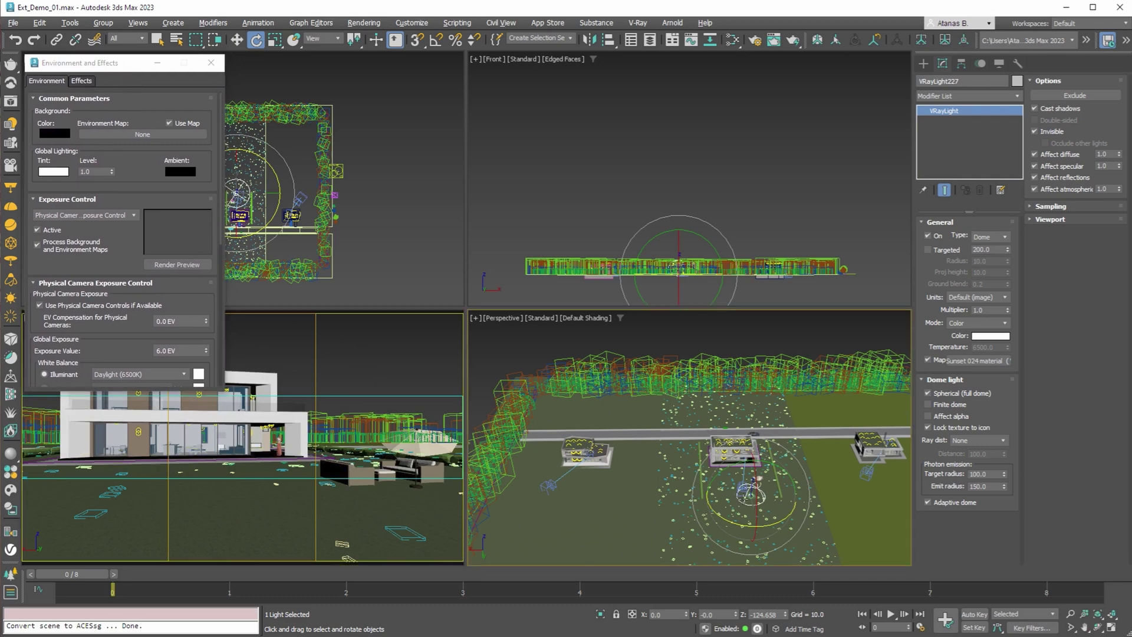
alt+middle_drag(748, 499, 690, 481)
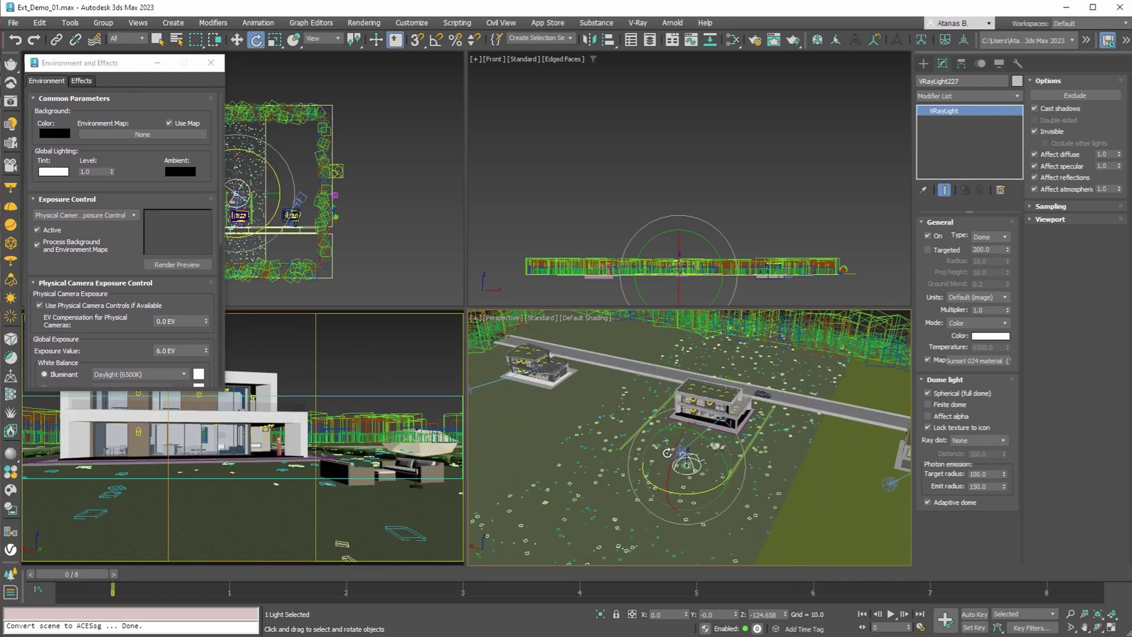
click(546, 23)
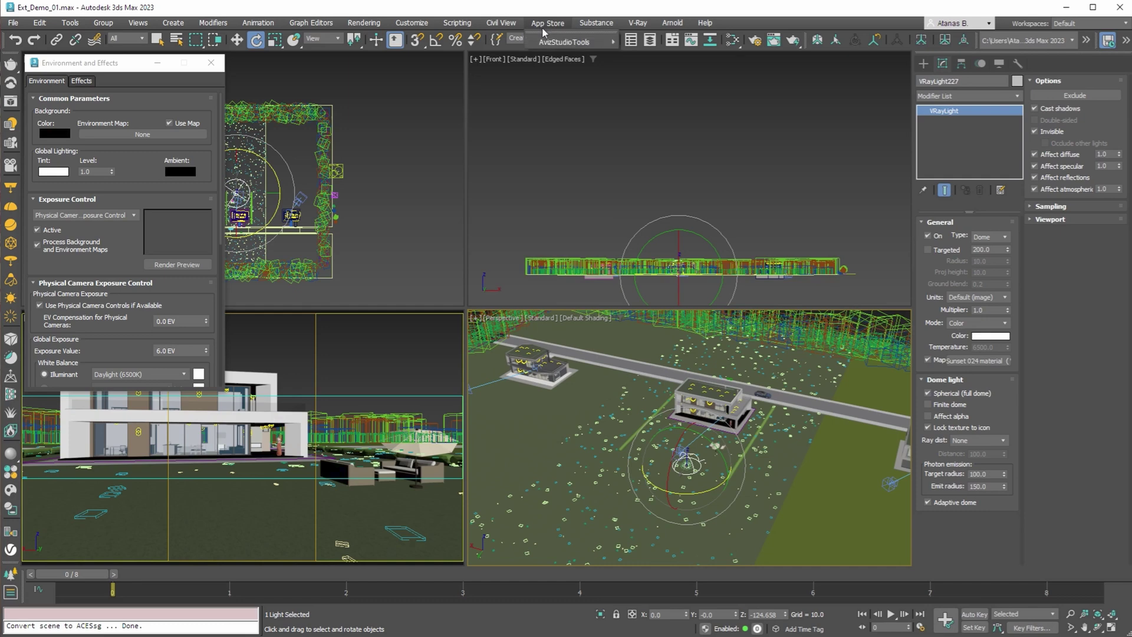
Convert the dome light's Sunset 024 texture to ACEScg with AColorManager
mouse_move(581, 43)
click(654, 80)
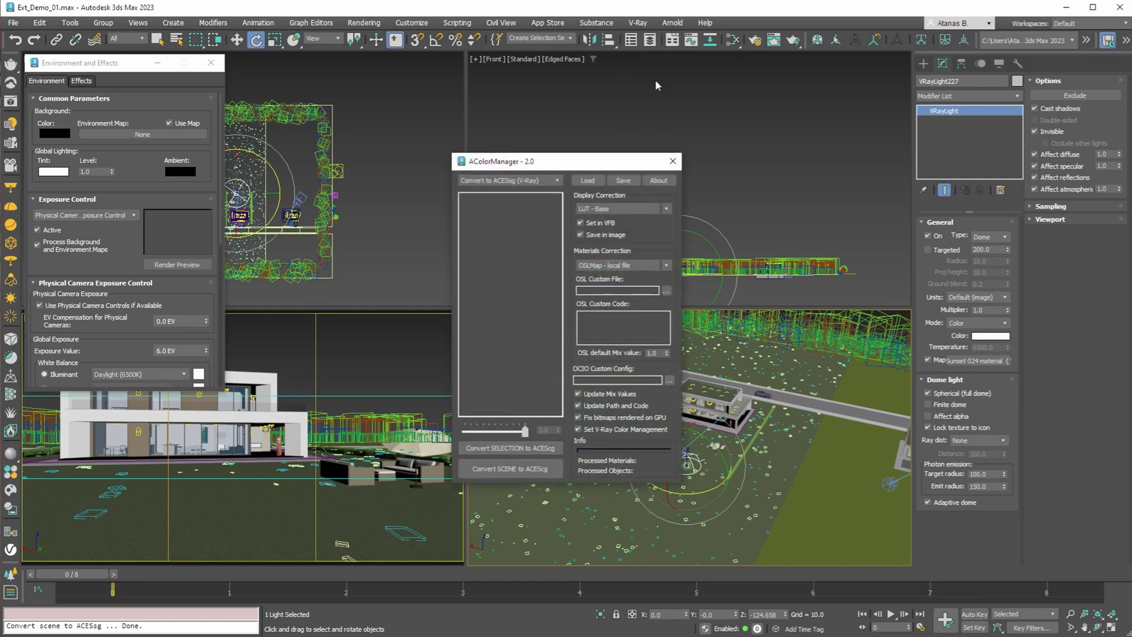
click(502, 449)
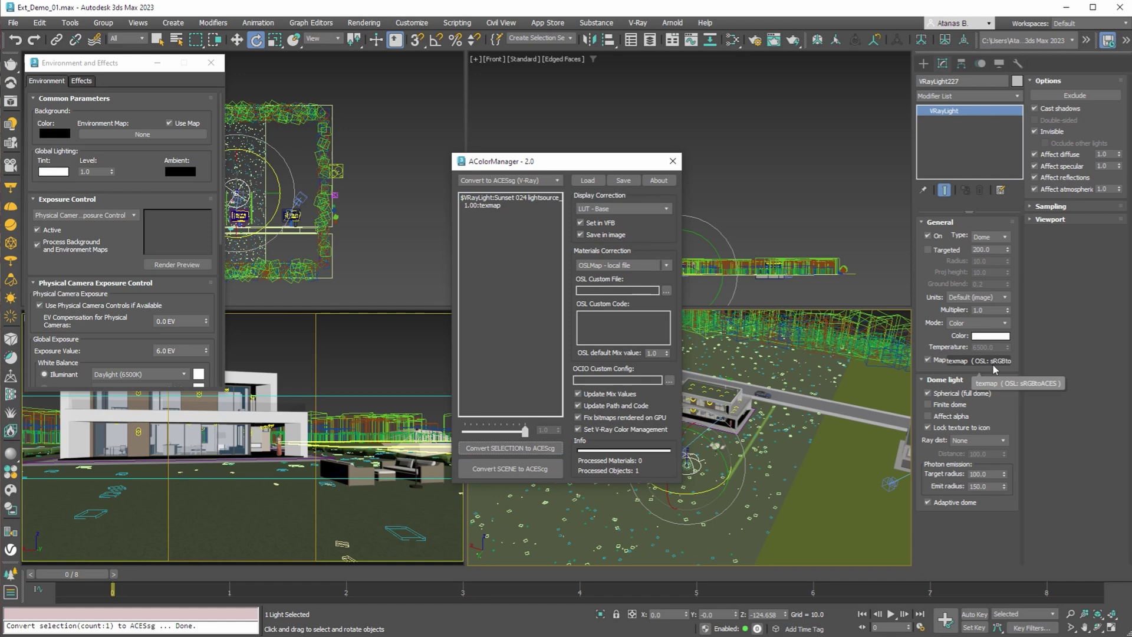
click(673, 161)
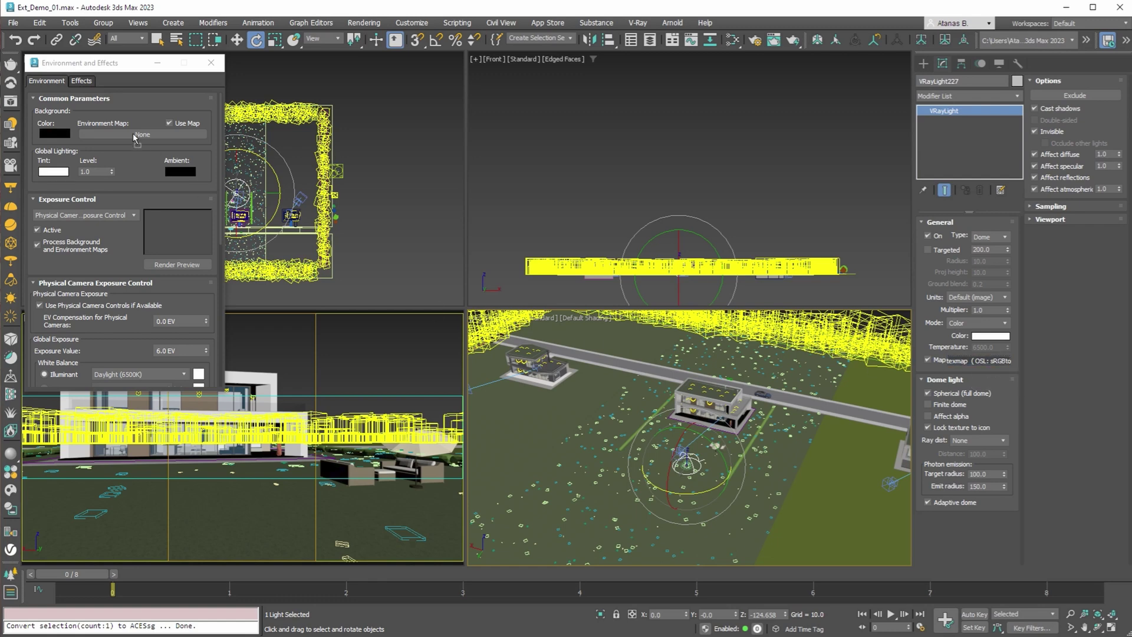
Instance the converted Sunset 024 texture into the Environment Map slot
drag(134, 137, 135, 138)
click(100, 265)
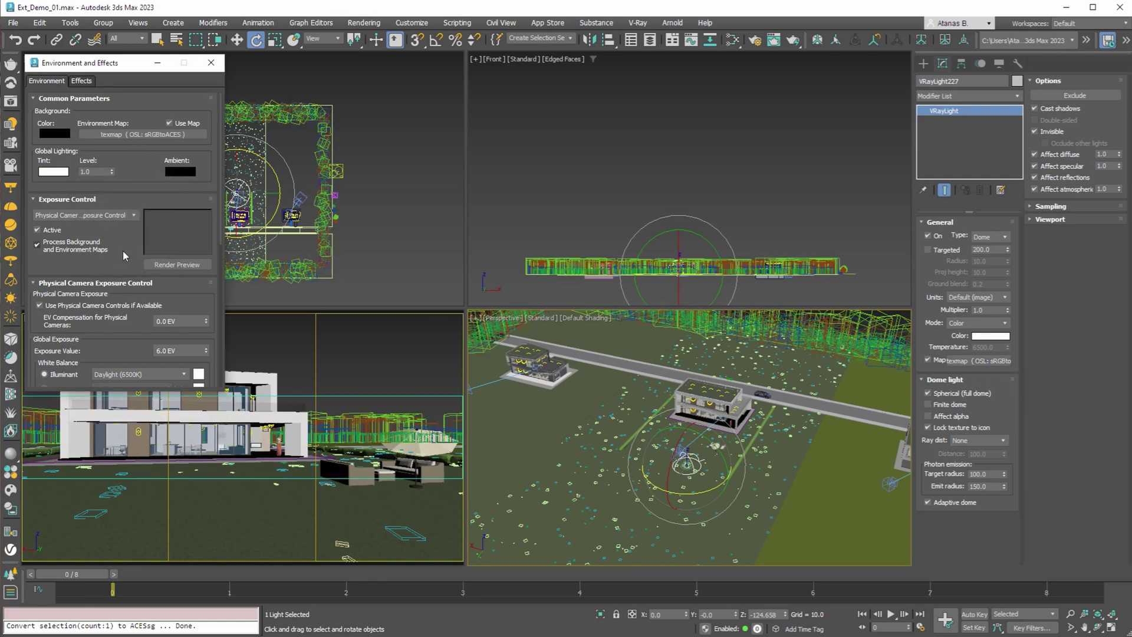
click(209, 65)
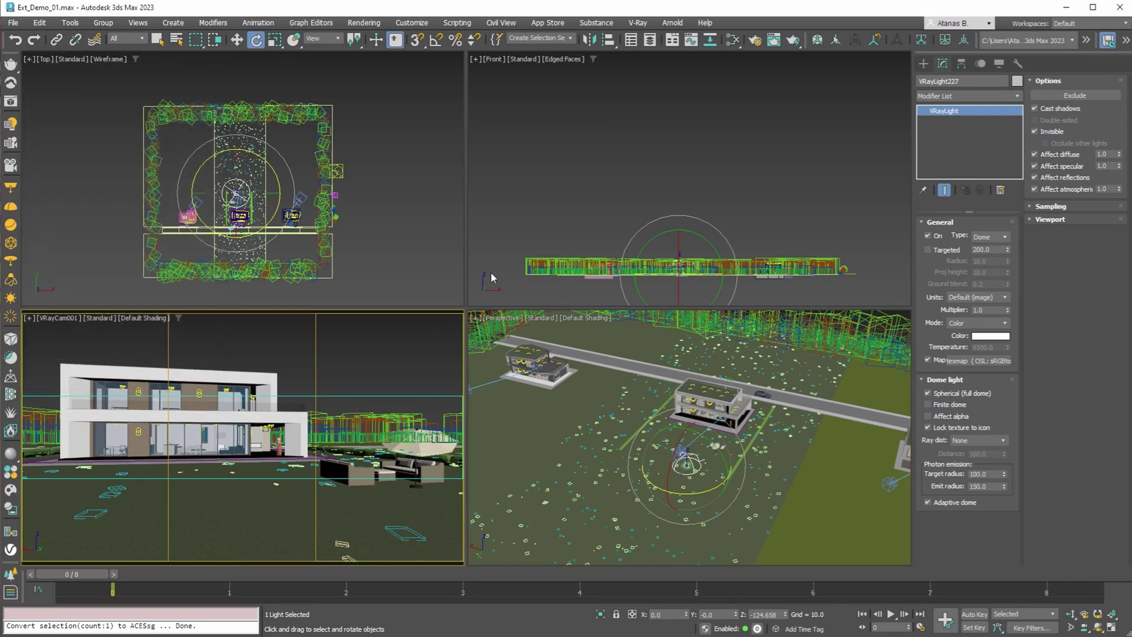
Render, then in LightMix set Environment to 0.225, VRayLight226 to 2.995, and raise Sunset 024
click(790, 40)
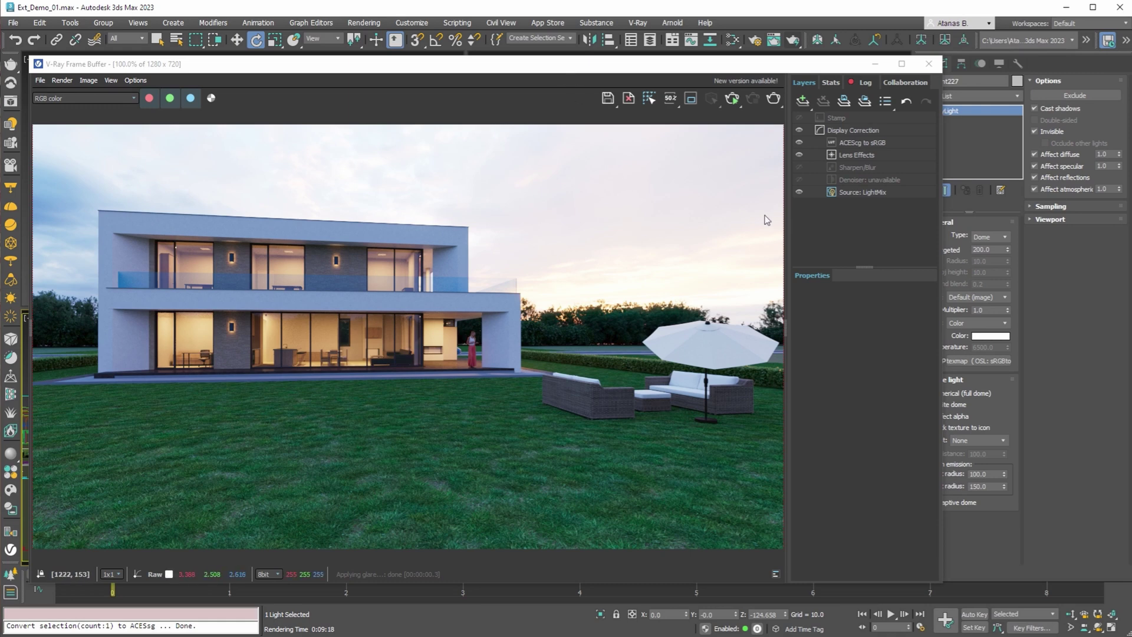
click(852, 188)
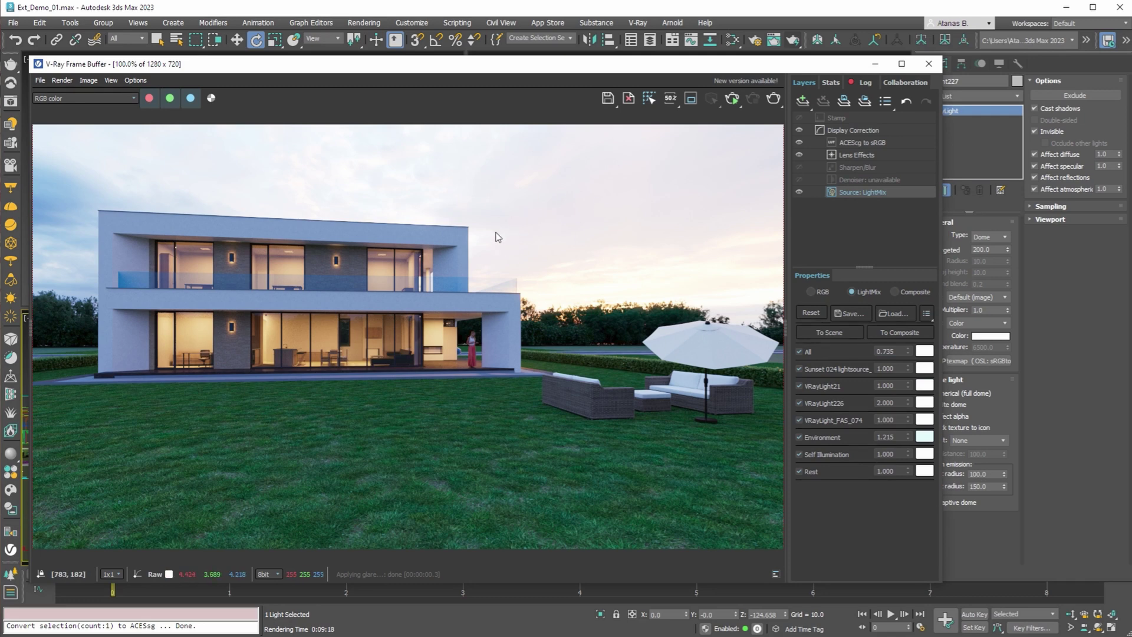
drag(906, 439, 910, 556)
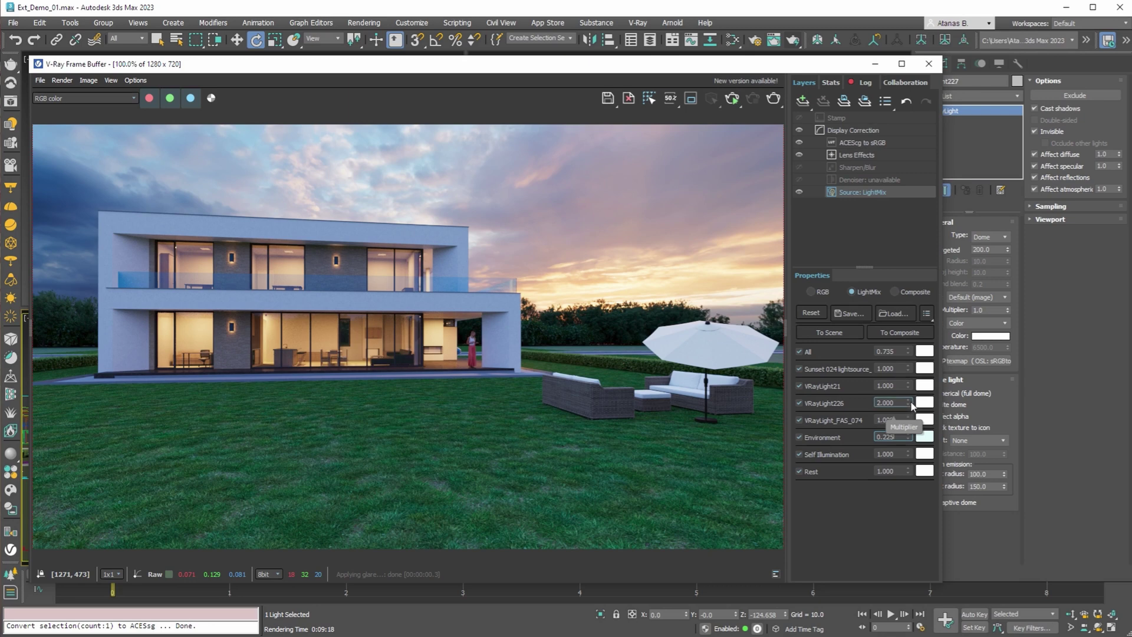
drag(910, 407, 915, 323)
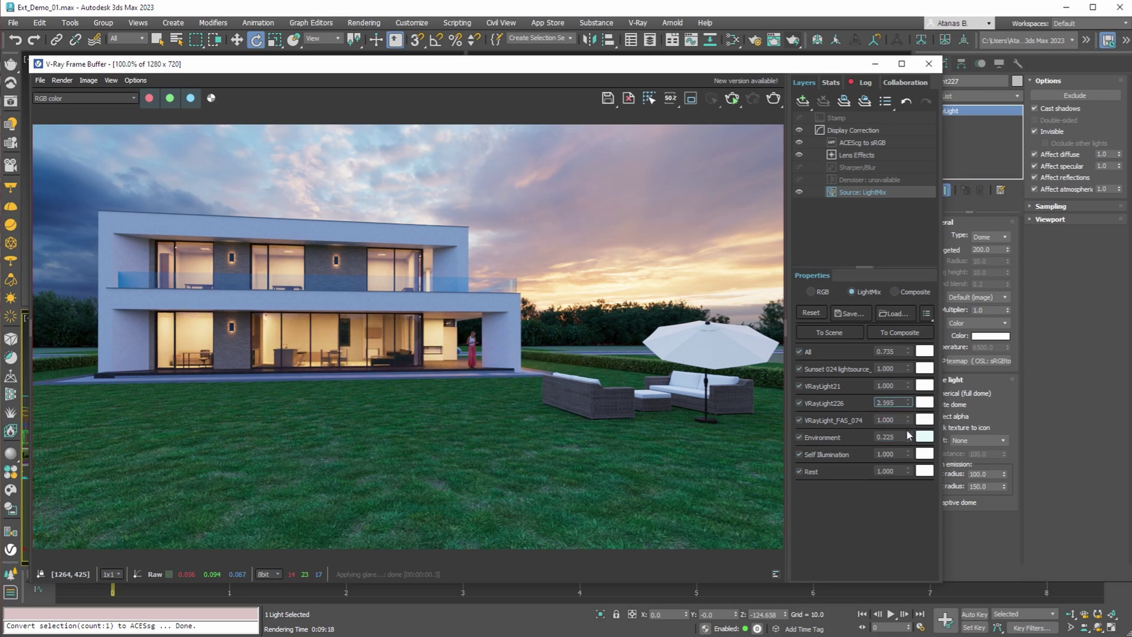
click(909, 370)
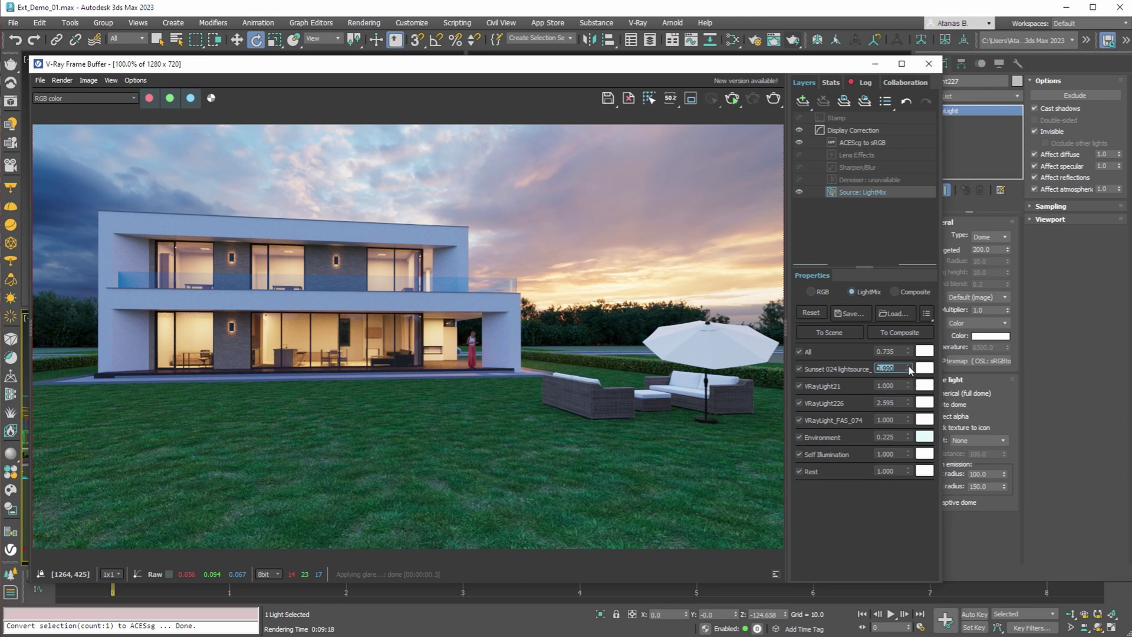
drag(911, 370, 897, 331)
Compare RGB against LightMix, then give the Sunset 024 light a warmer colour tint
click(811, 292)
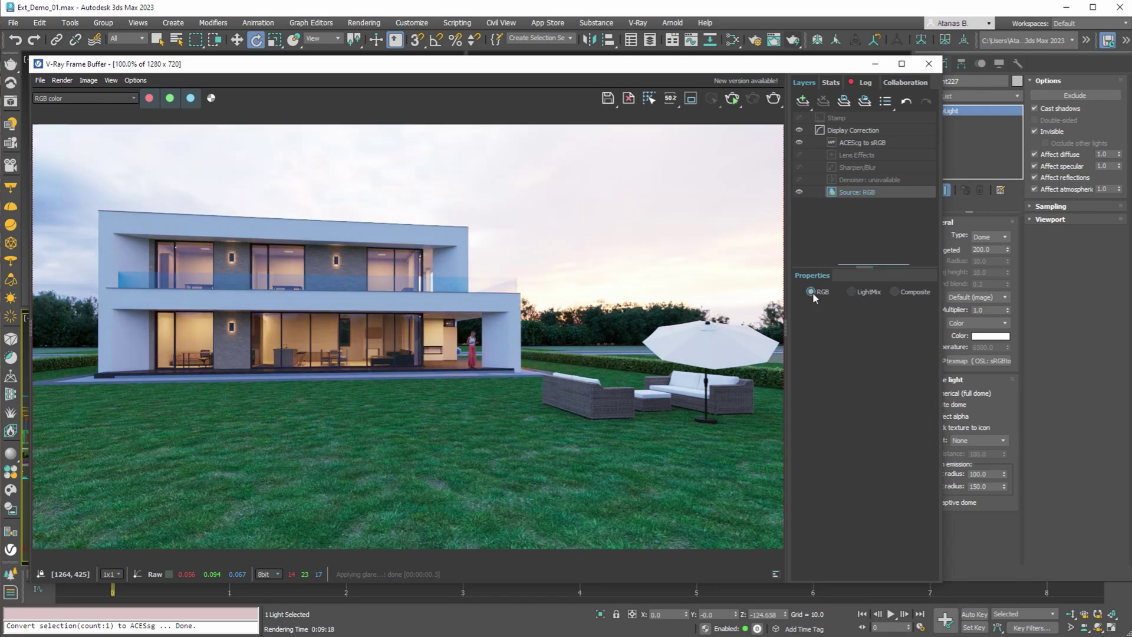
click(853, 292)
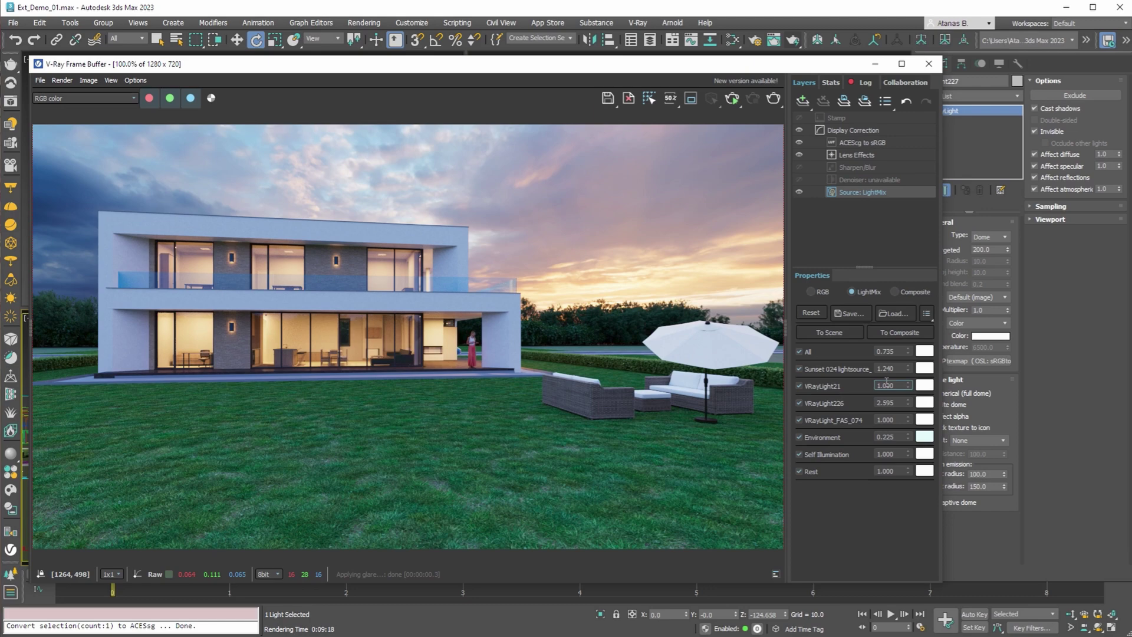
click(924, 369)
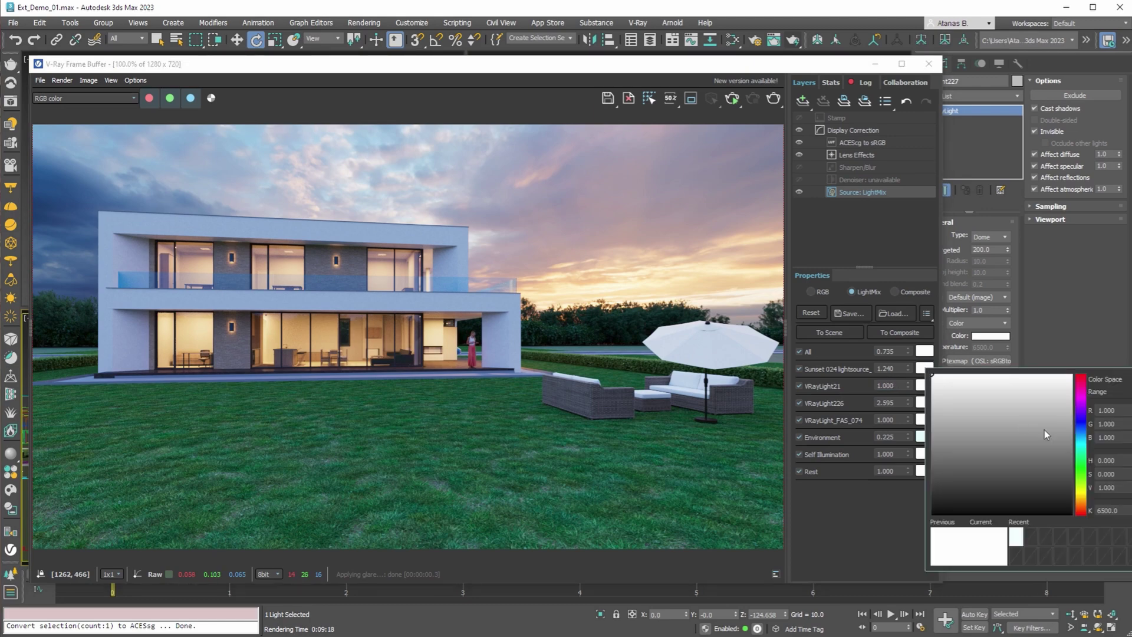
mouse_move(932, 374)
mouse_down()
mouse_move(967, 386)
mouse_move(978, 374)
mouse_up()
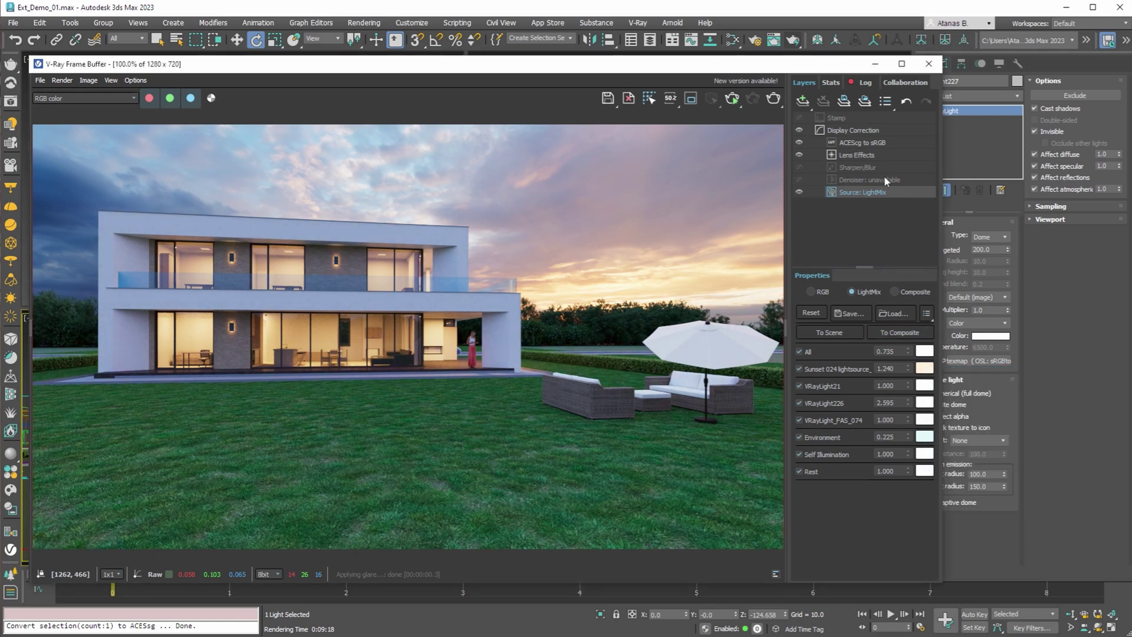
click(802, 100)
Add a White Balance layer below ACEScg to sRGB with temperature 7500
click(826, 204)
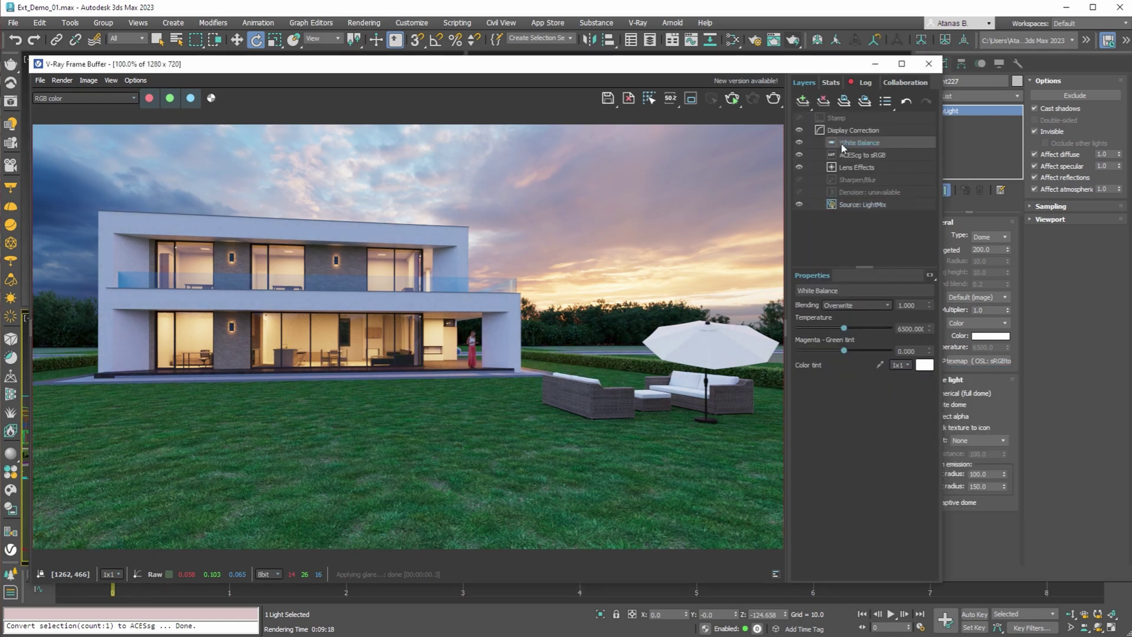
drag(857, 143, 844, 157)
drag(844, 328, 890, 330)
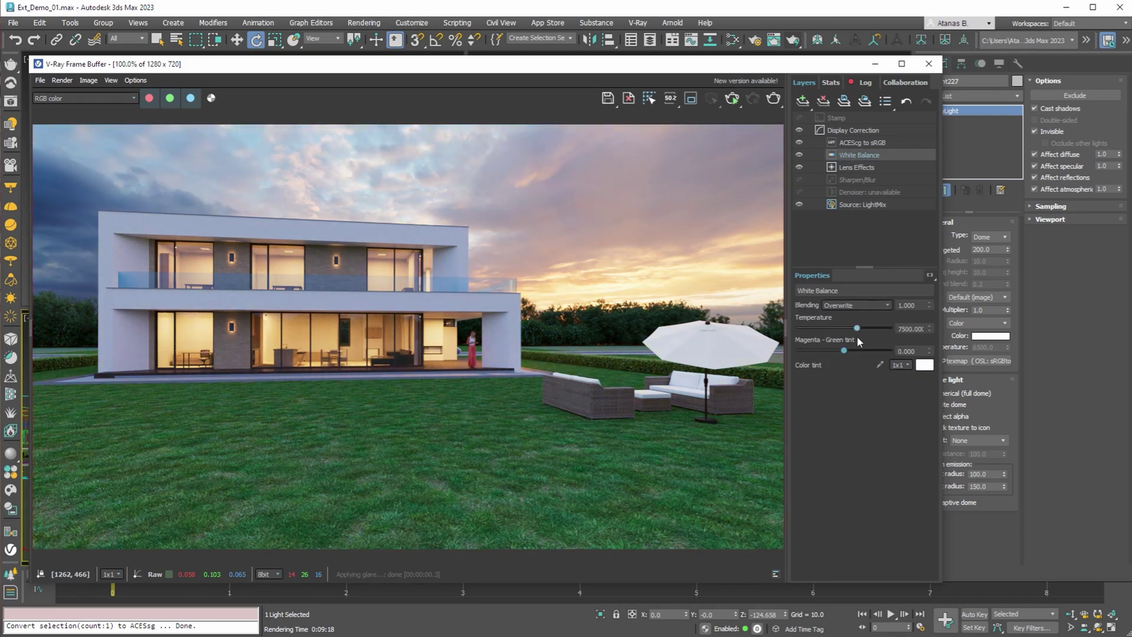
click(848, 203)
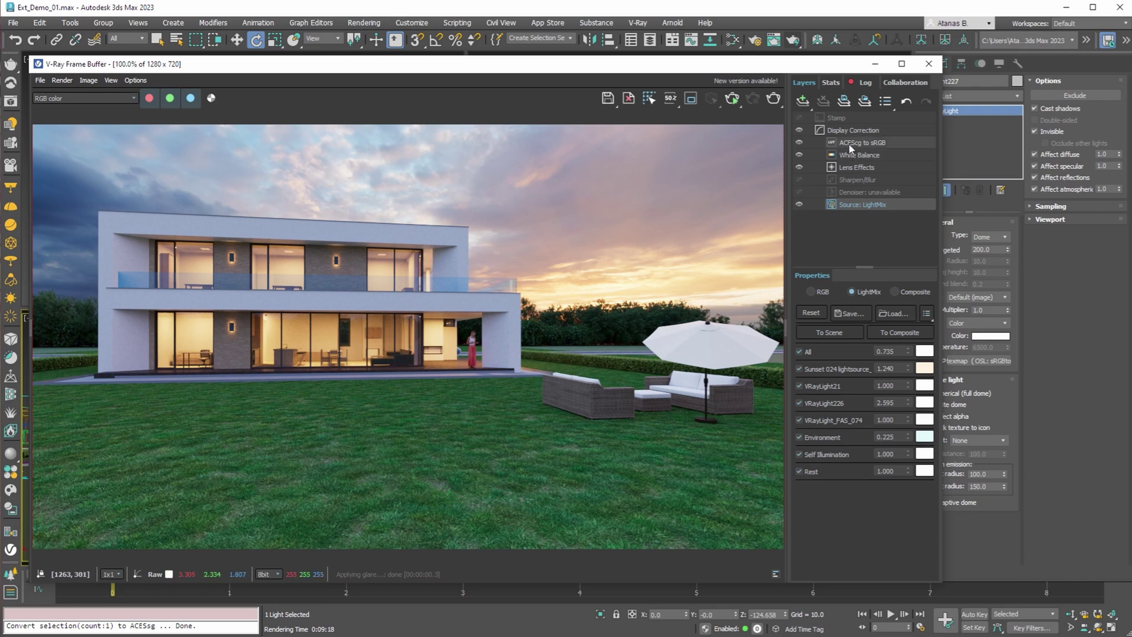
click(864, 143)
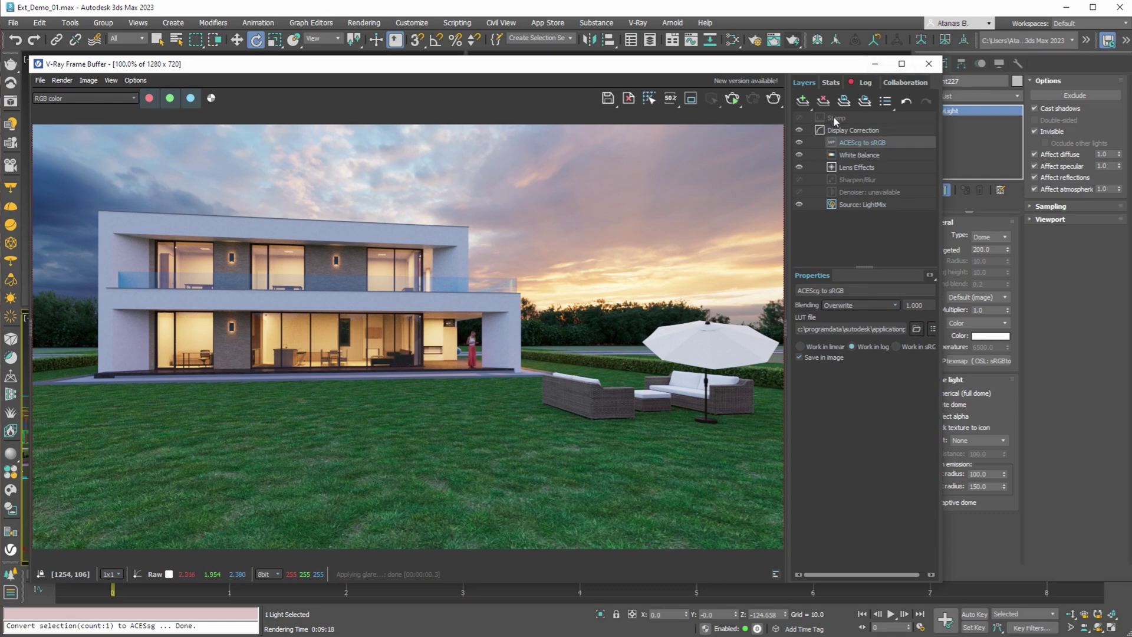
Minimize the frame buffer, move to frame 2 and clear the light selection
click(874, 65)
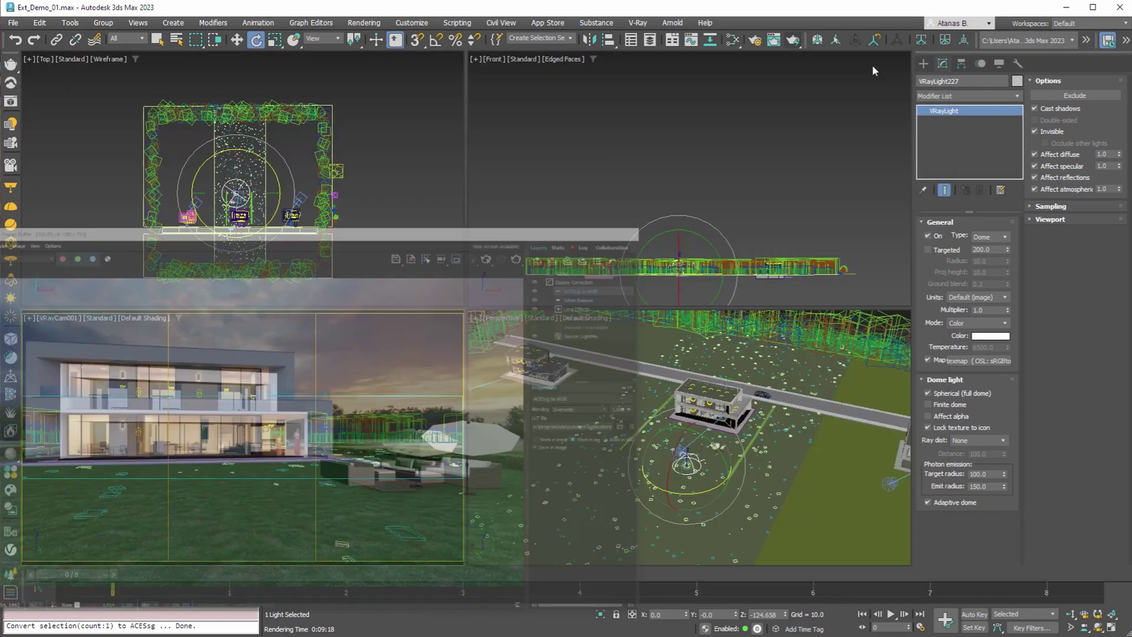
drag(80, 575, 310, 591)
key(e)
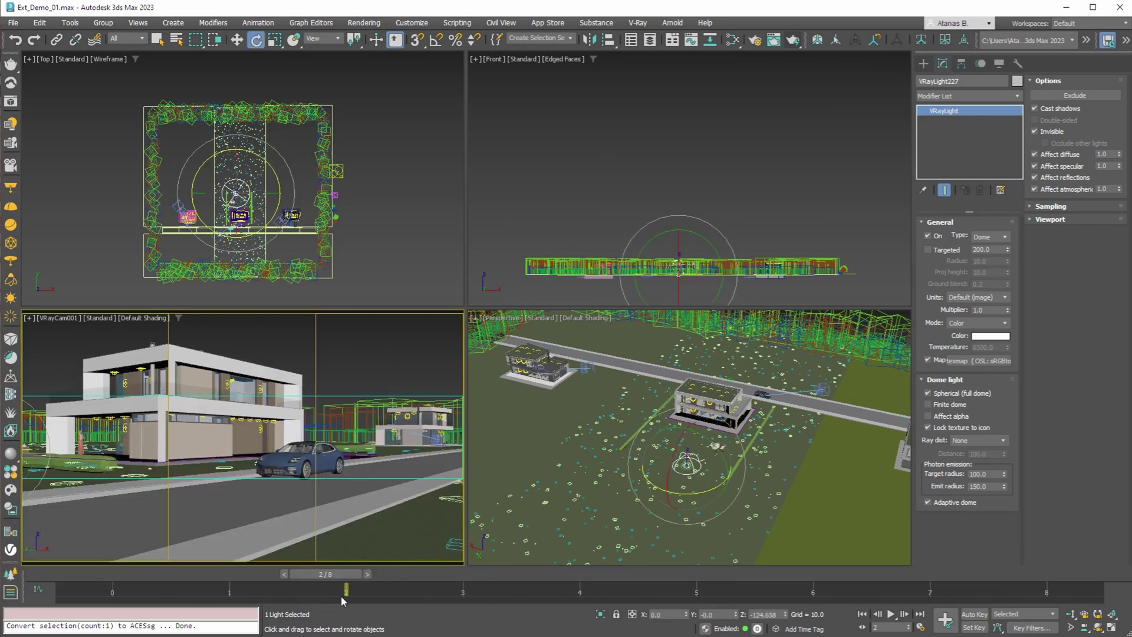
click(202, 479)
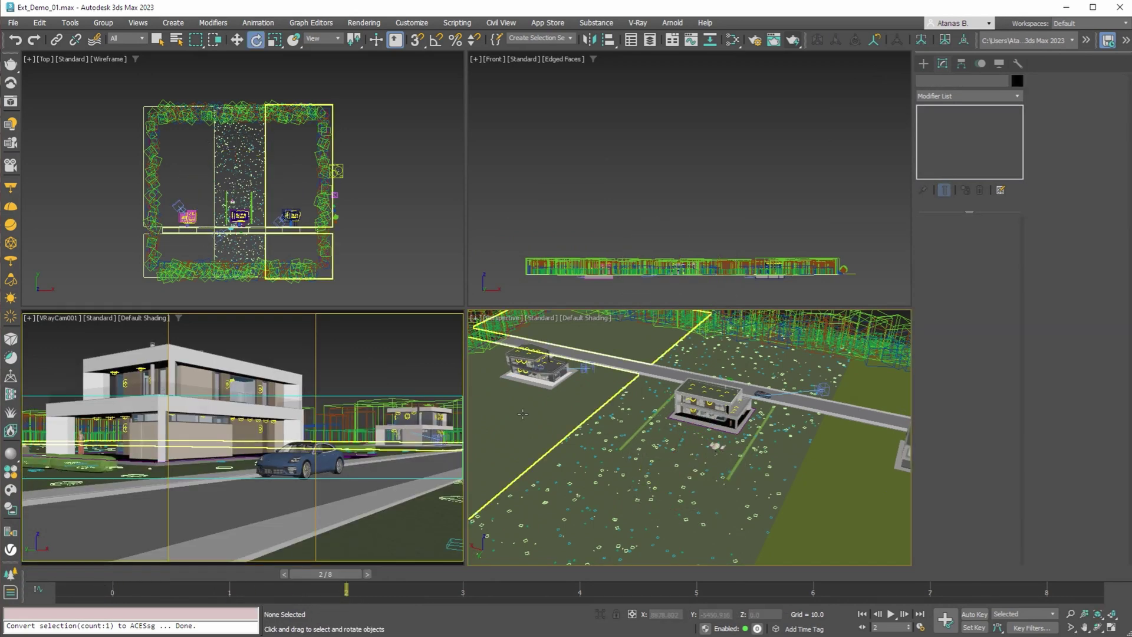
Create a VRaySun aimed at the house and accept the automatic VRaySky environment map
click(924, 64)
click(961, 98)
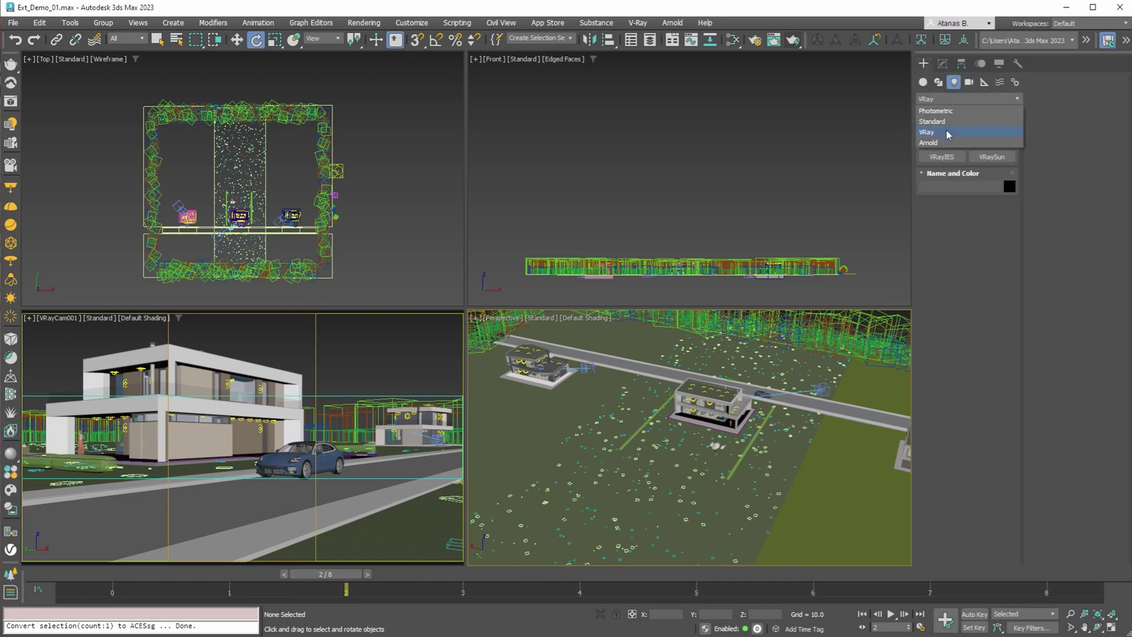
click(946, 128)
click(991, 156)
drag(381, 274, 233, 200)
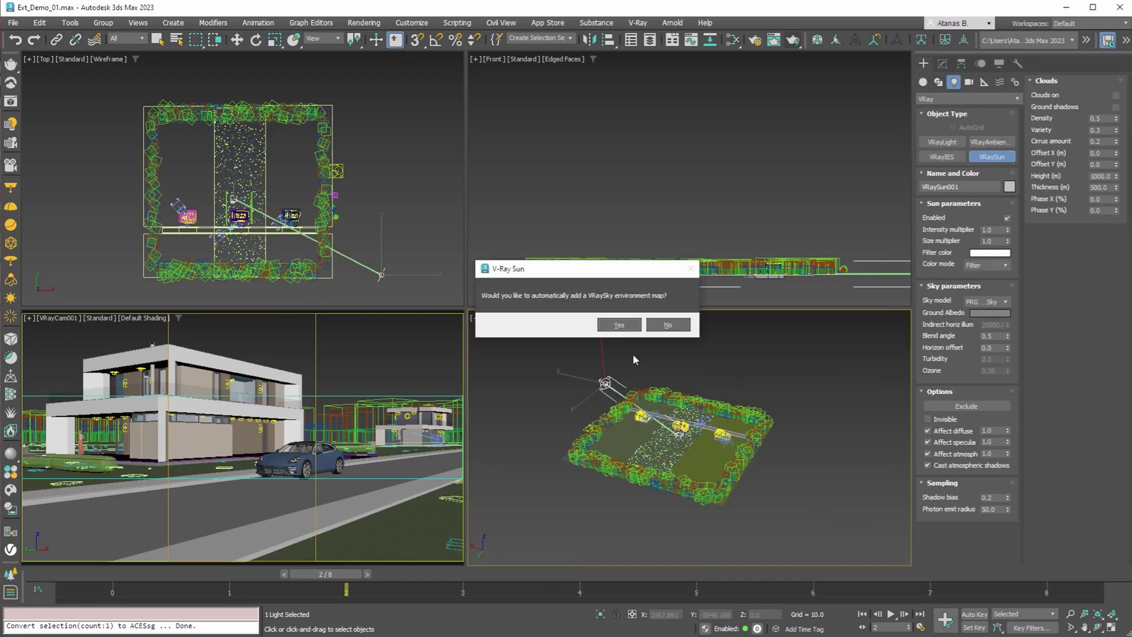
click(617, 327)
Move the sun down on Z until it sits well below the ground
alt+middle_drag(649, 413, 678, 406)
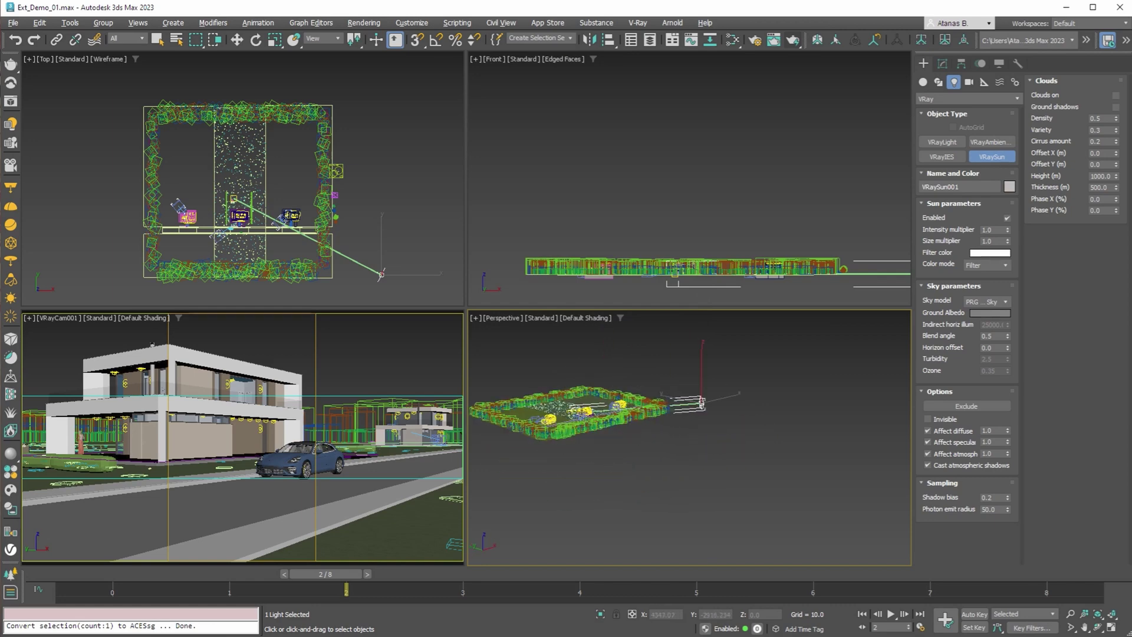
scroll(707, 412, up, 3)
key(w)
drag(740, 420, 741, 454)
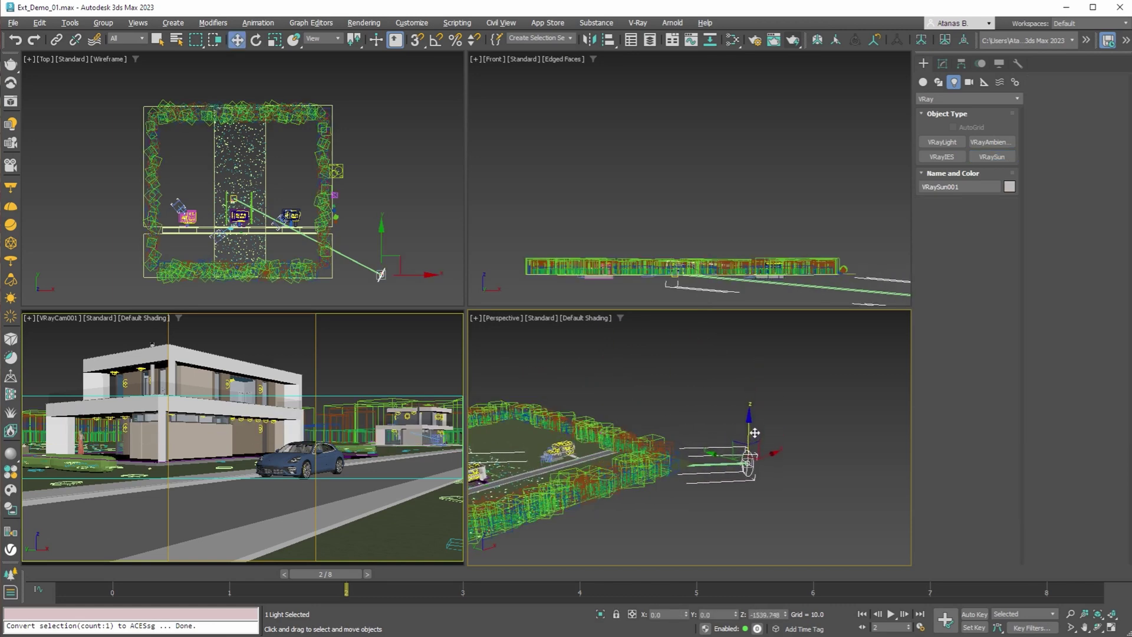
alt+middle_drag(712, 418, 761, 415)
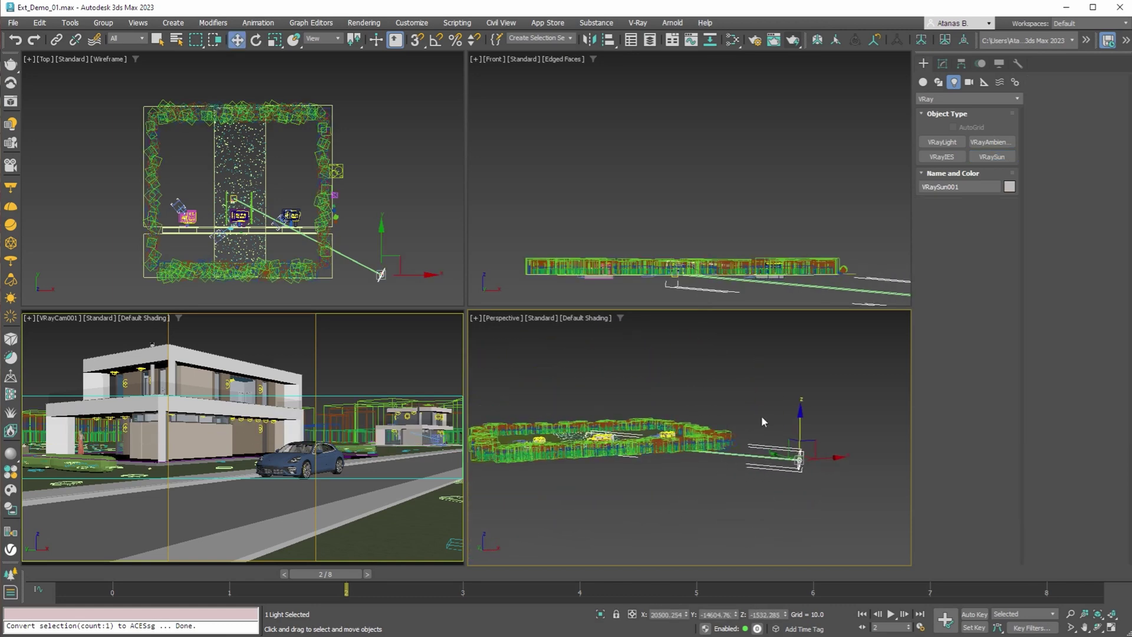
drag(800, 428, 800, 420)
click(942, 63)
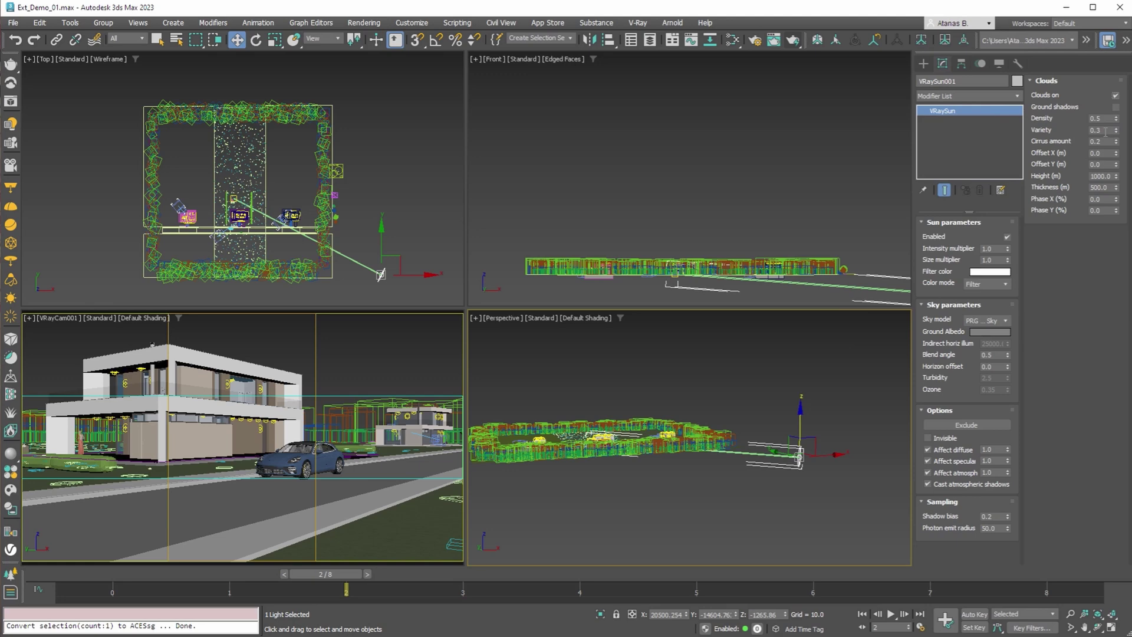
Convert the new sky environment map to ACEScg with AColorManager
click(923, 68)
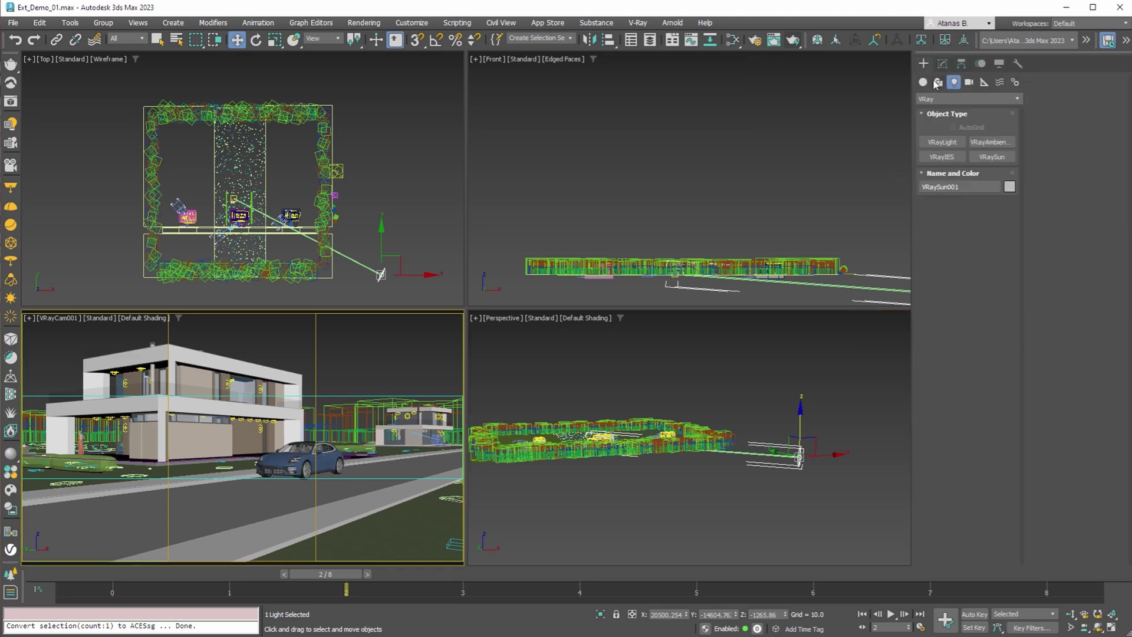
click(751, 387)
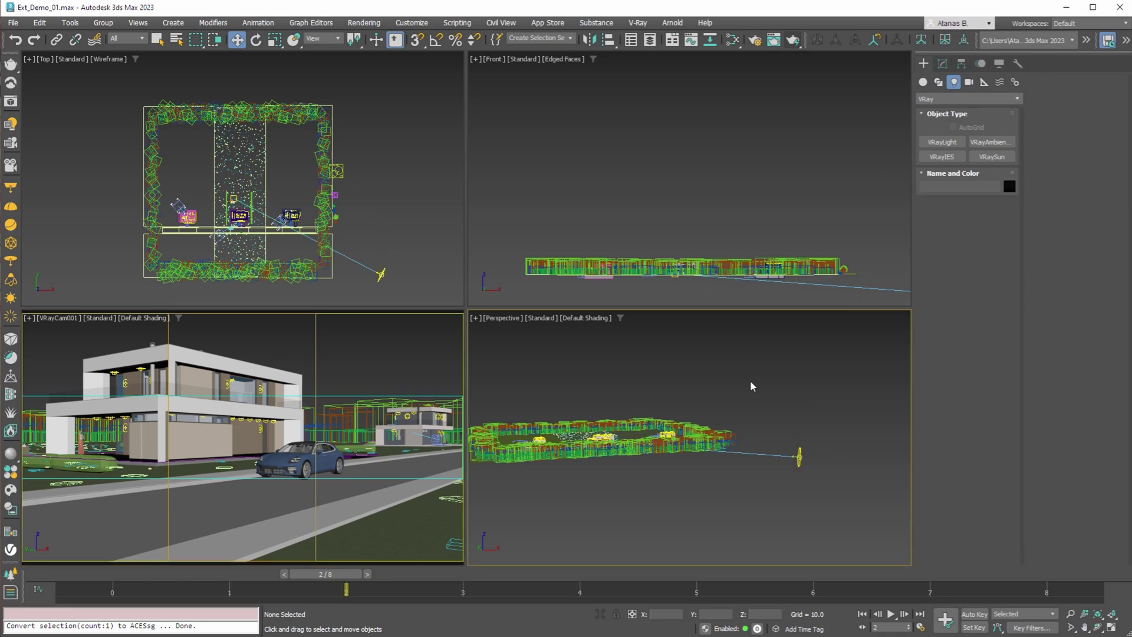
click(547, 22)
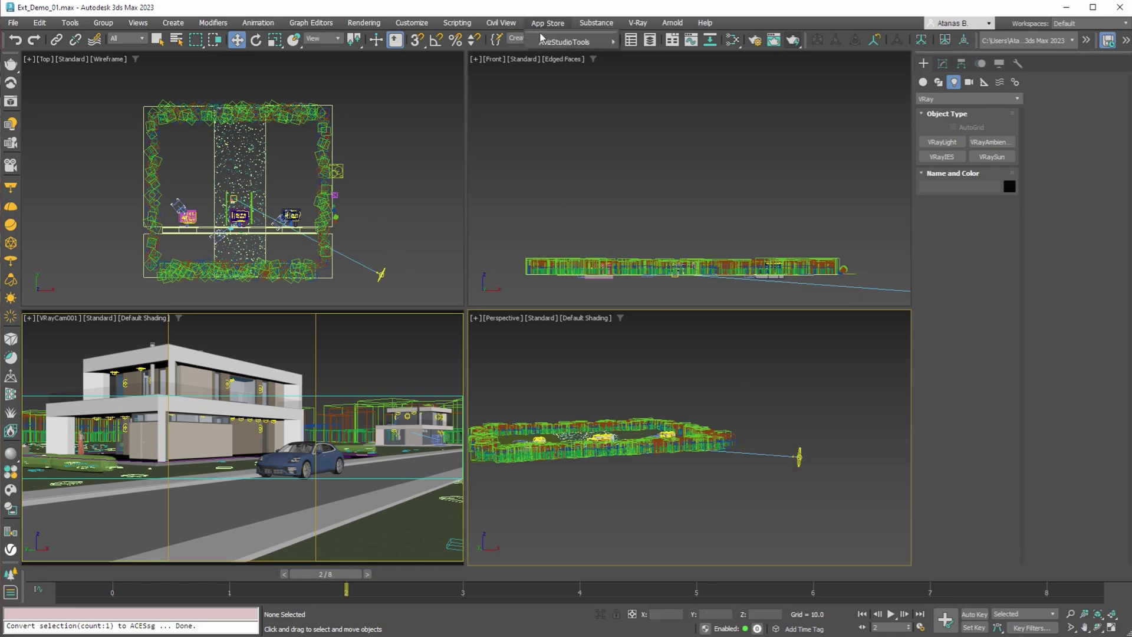
mouse_move(565, 42)
click(659, 82)
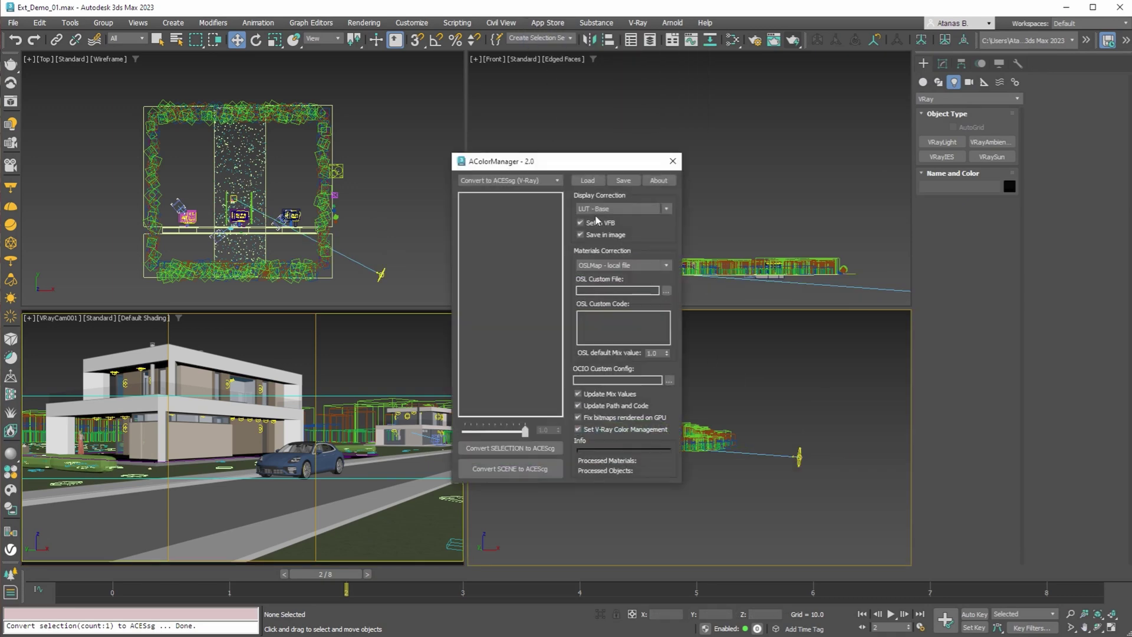
drag(542, 167, 897, 145)
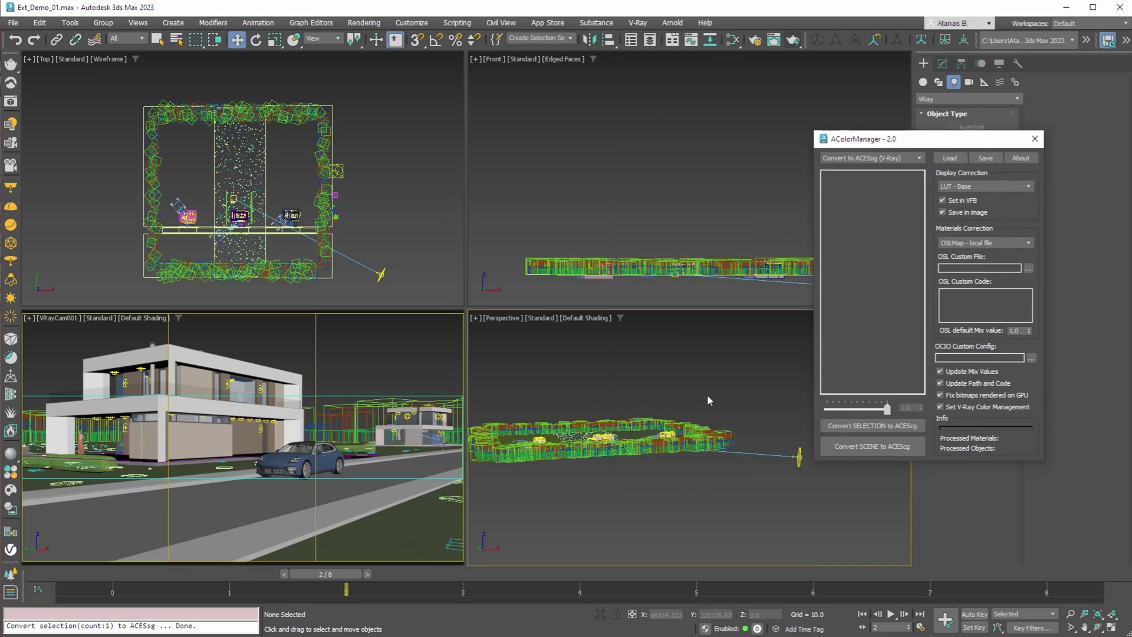
click(849, 428)
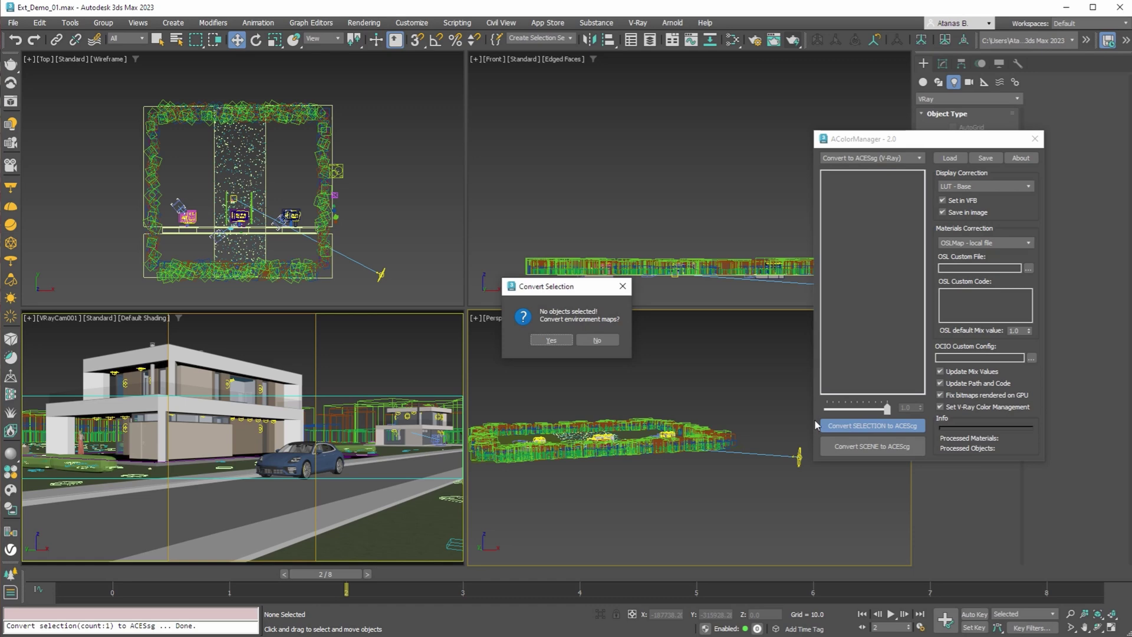
click(552, 340)
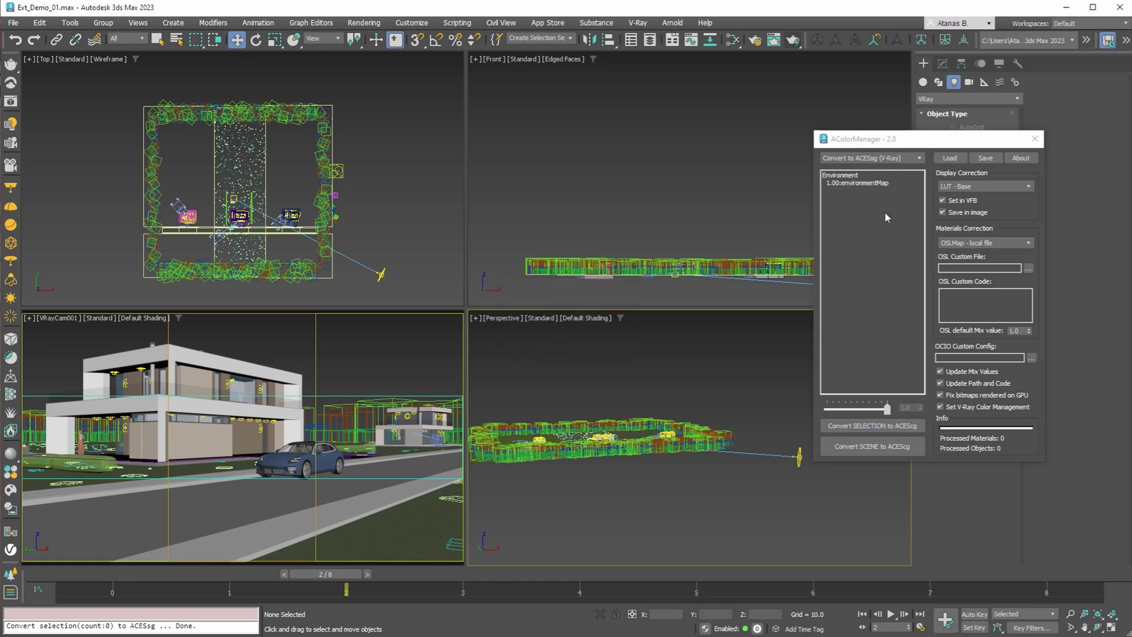
Check the environmentMap entry reads sRGBtoACES, then open Environment and Effects with 8
click(852, 184)
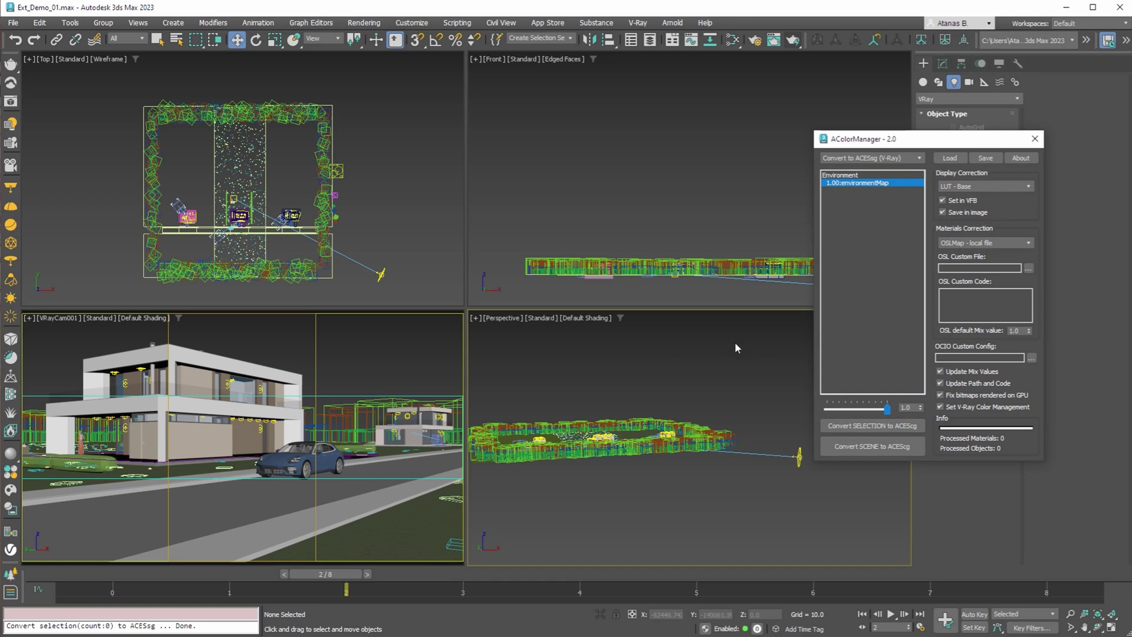
click(1035, 139)
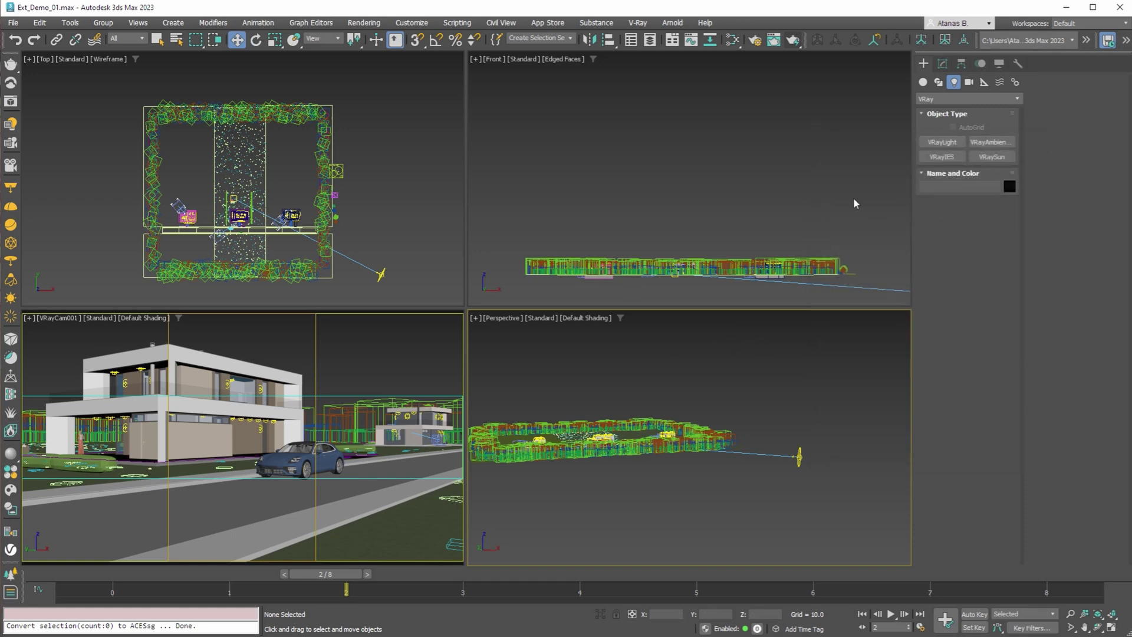
click(757, 204)
key(8)
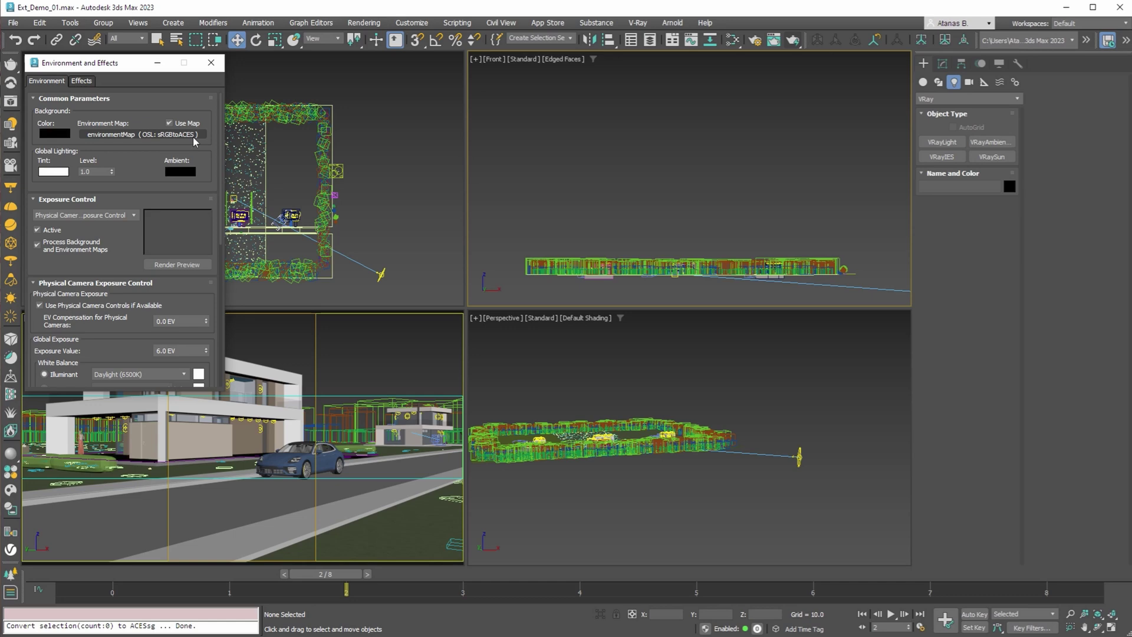
Place a new V-Ray dome light on the lot
click(939, 99)
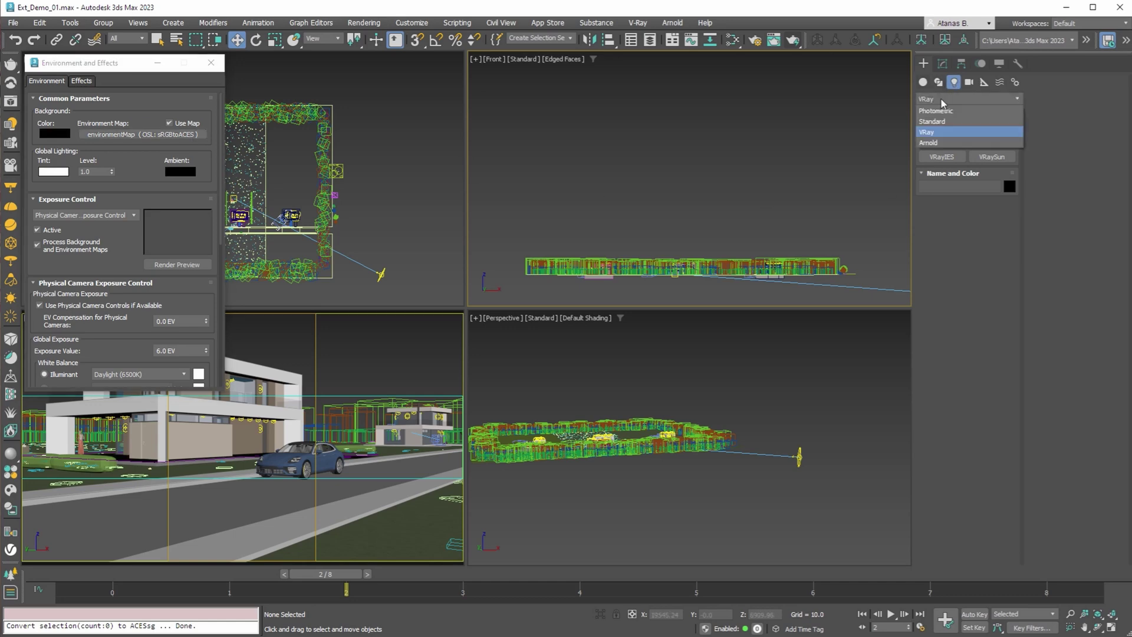
click(940, 132)
click(942, 143)
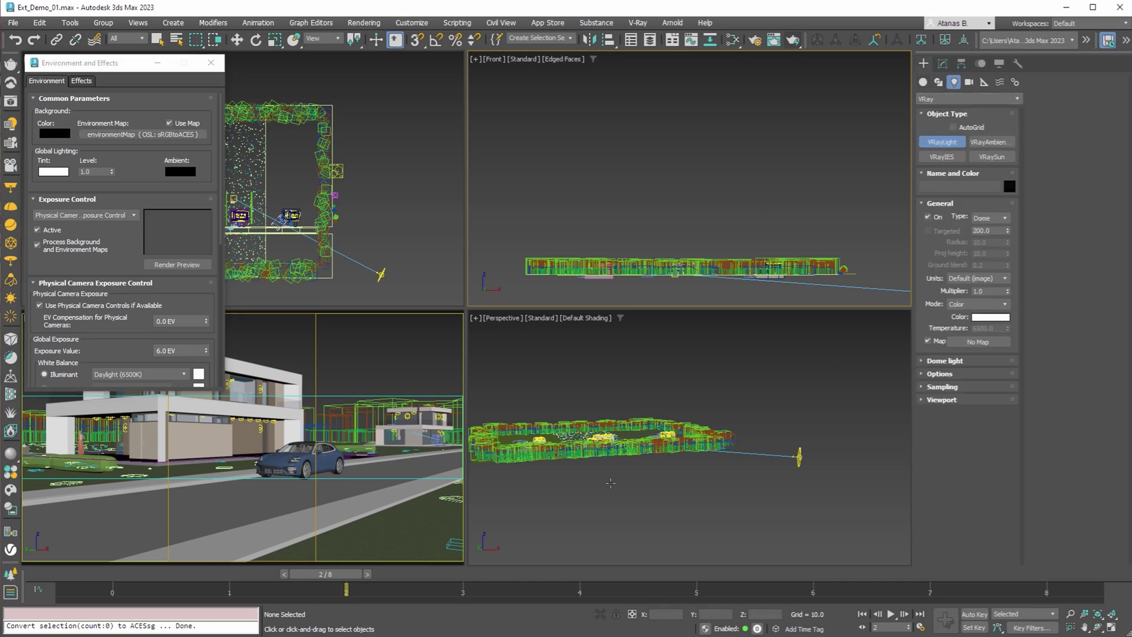
scroll(716, 421, up, 5)
click(716, 421)
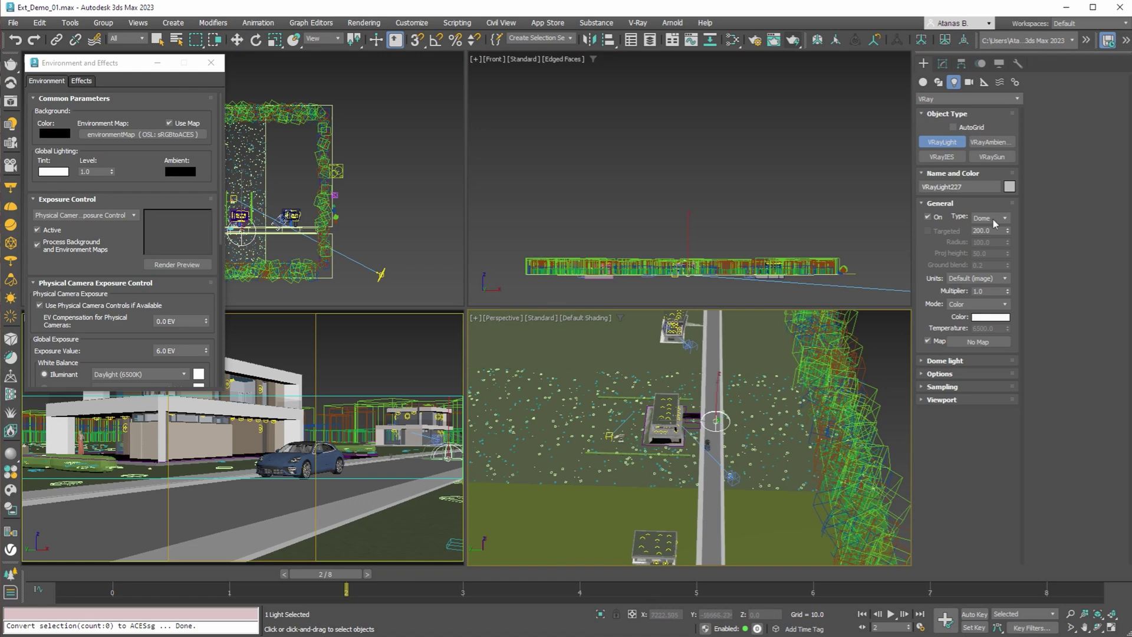
click(947, 361)
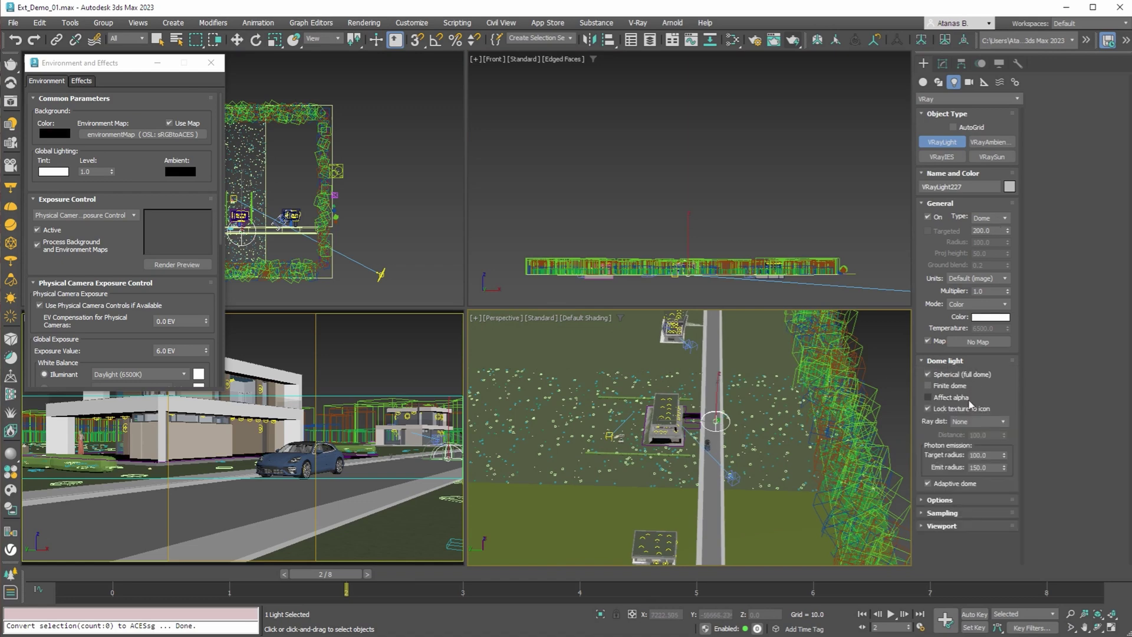
click(942, 501)
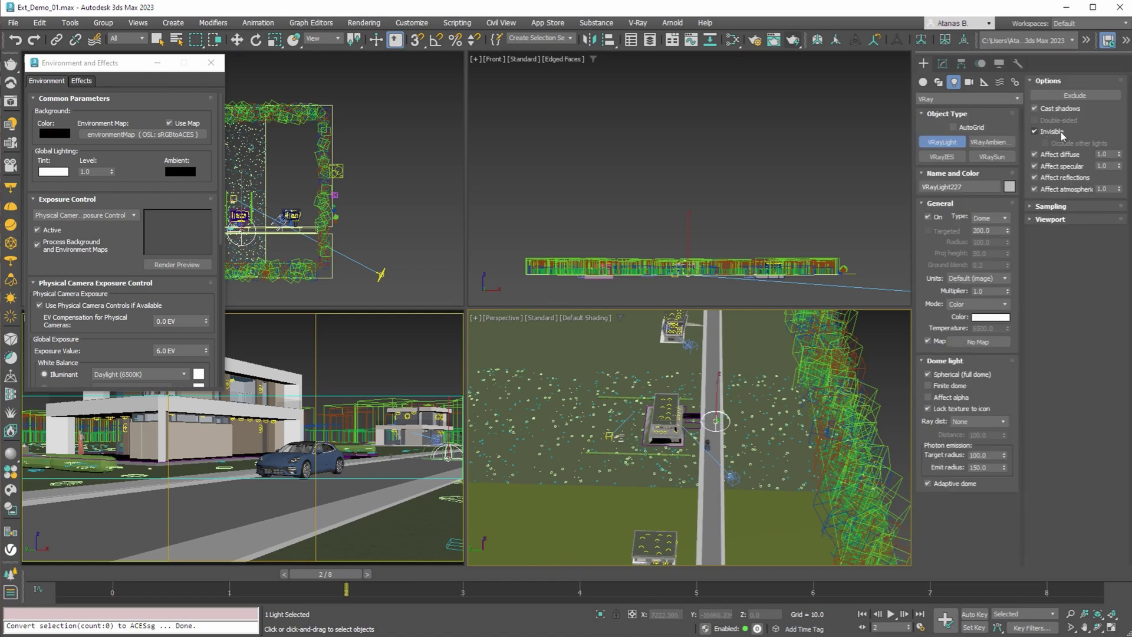
alt+middle_drag(813, 413, 706, 448)
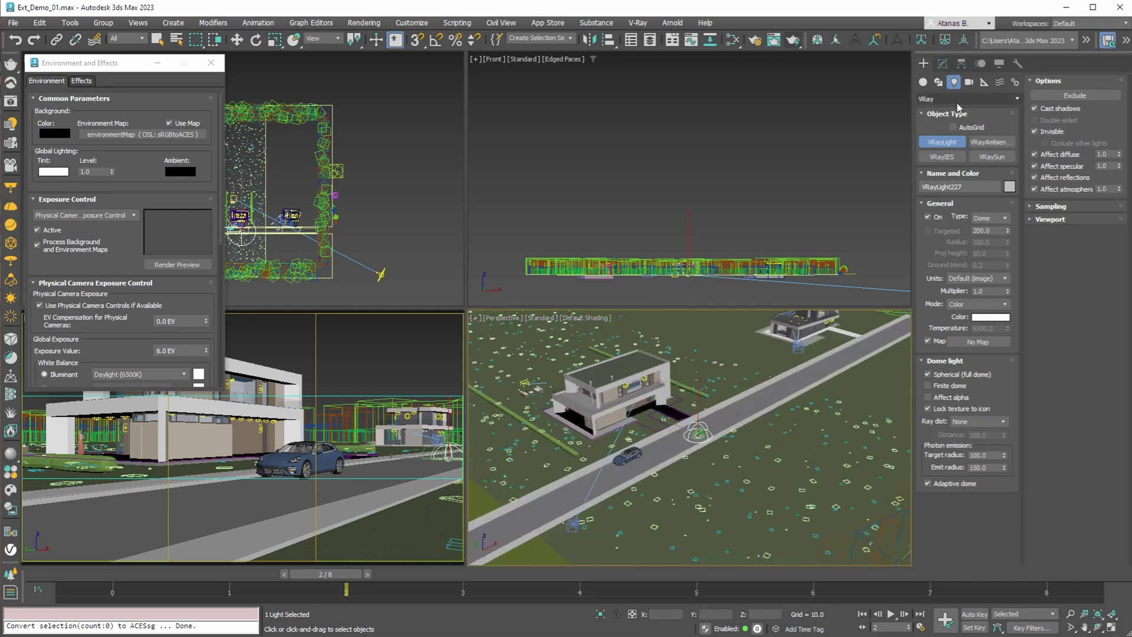
Rename the dome light to VRayLight227_ENV
key(w)
click(942, 63)
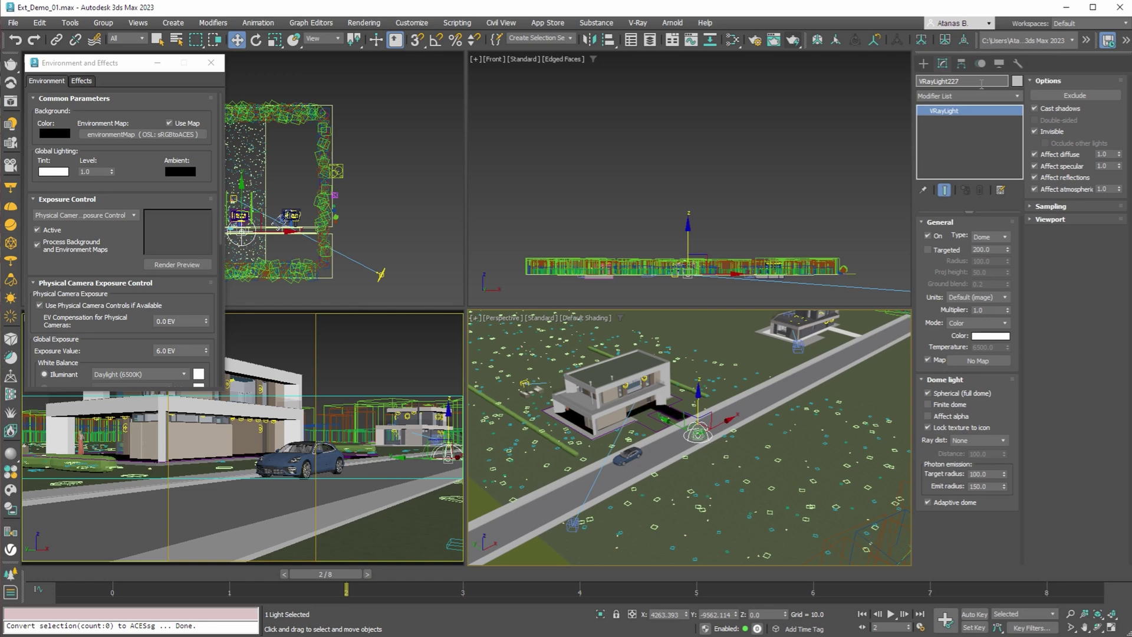
click(981, 84)
text(_ENV)
scroll(847, 401, down, 3)
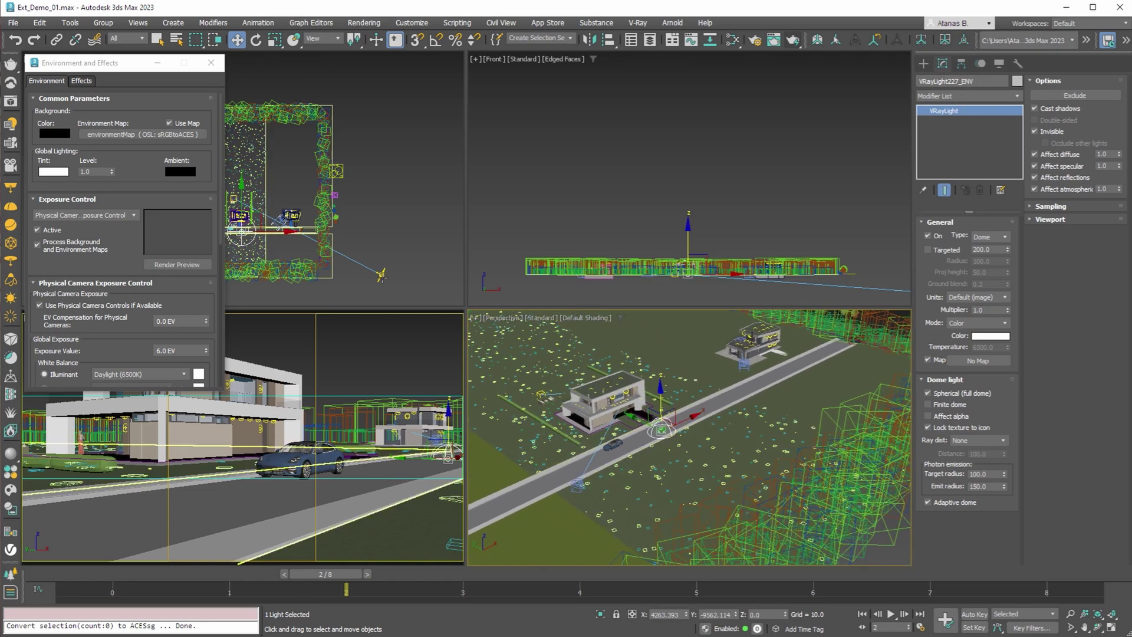
Instance the sky environmentMap into the dome light's texture slot
drag(129, 136, 920, 329)
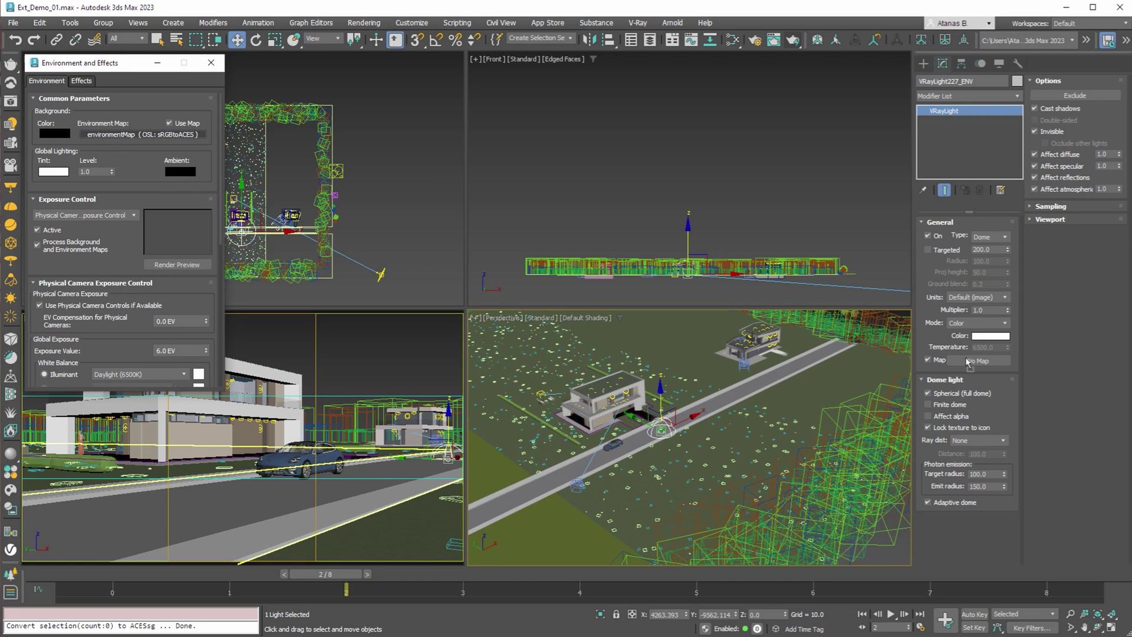
drag(966, 360, 964, 361)
click(525, 357)
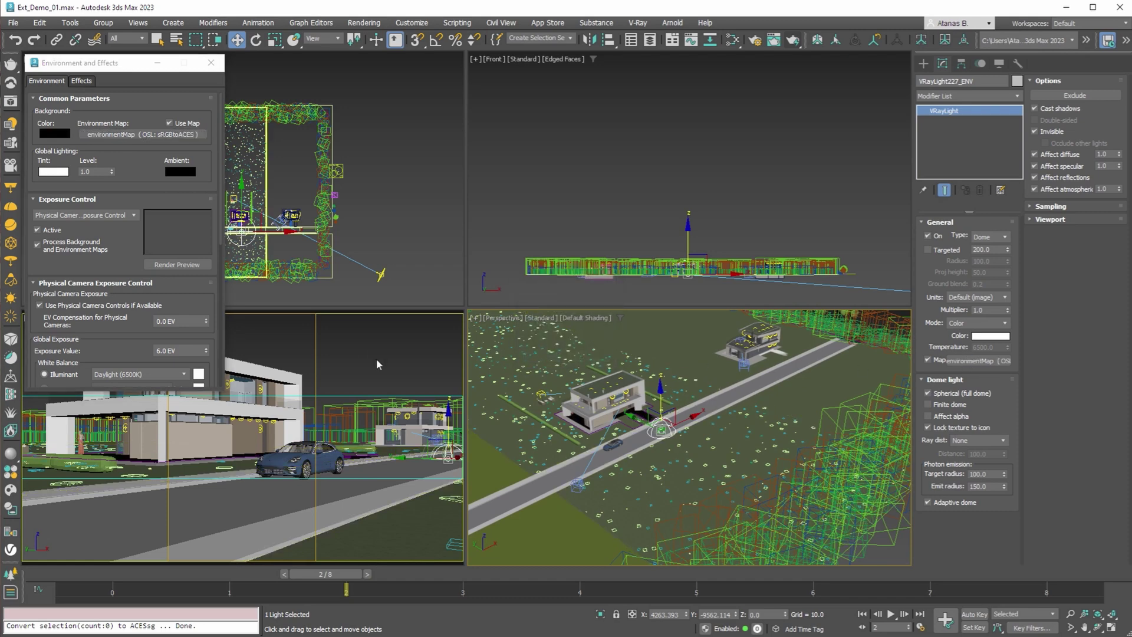
click(362, 350)
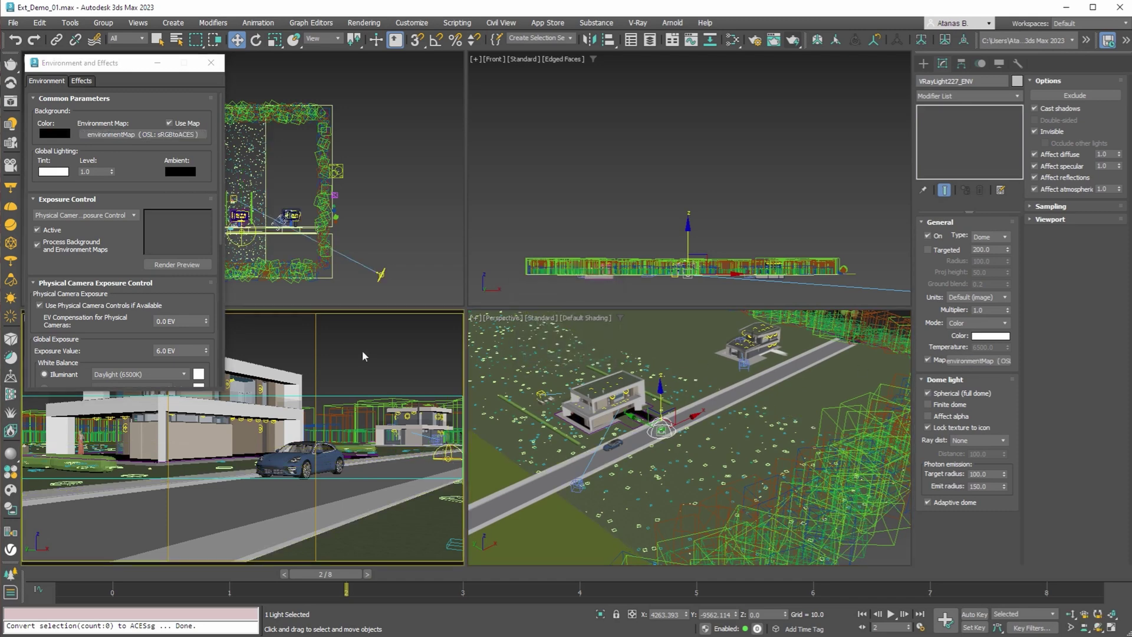
click(211, 63)
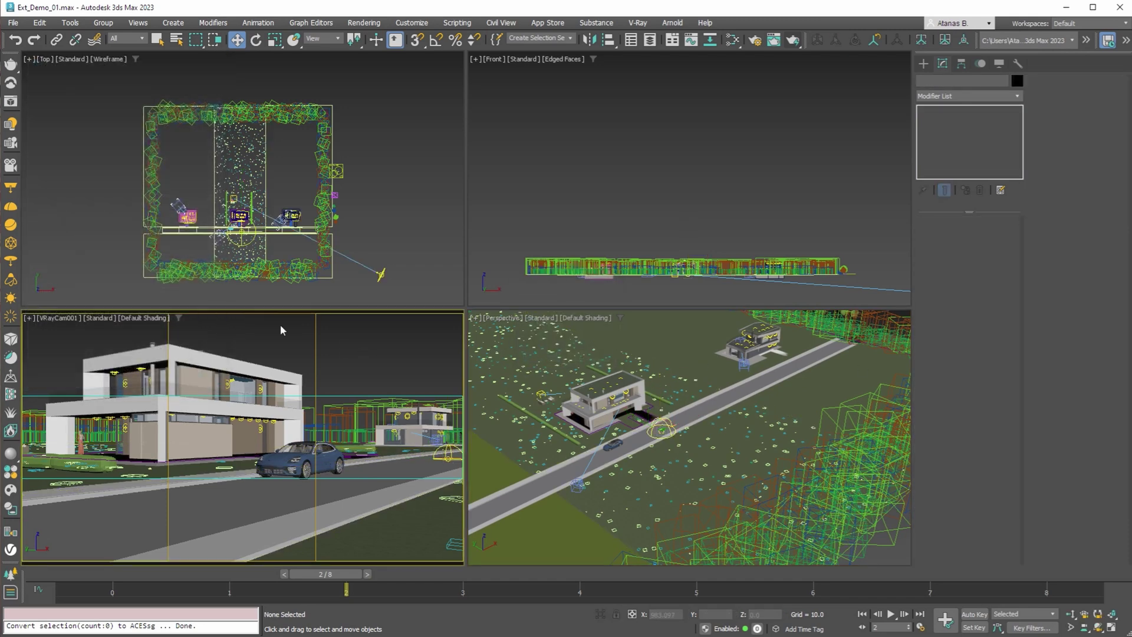
Render the camera view and switch the frame buffer source from LightMix to RGB
click(793, 39)
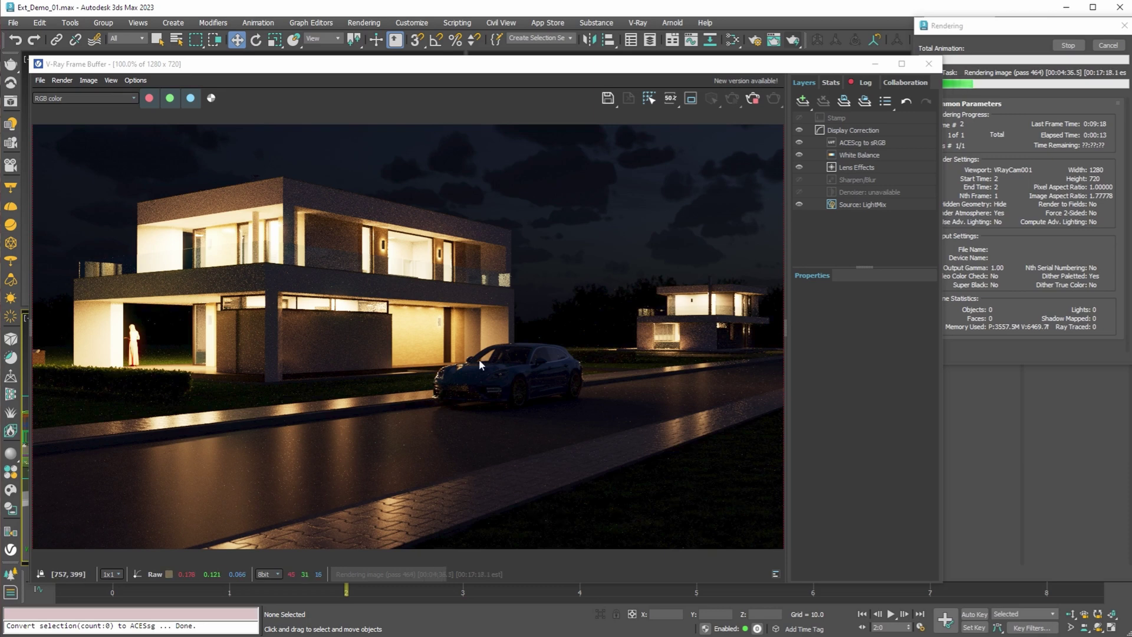
click(861, 204)
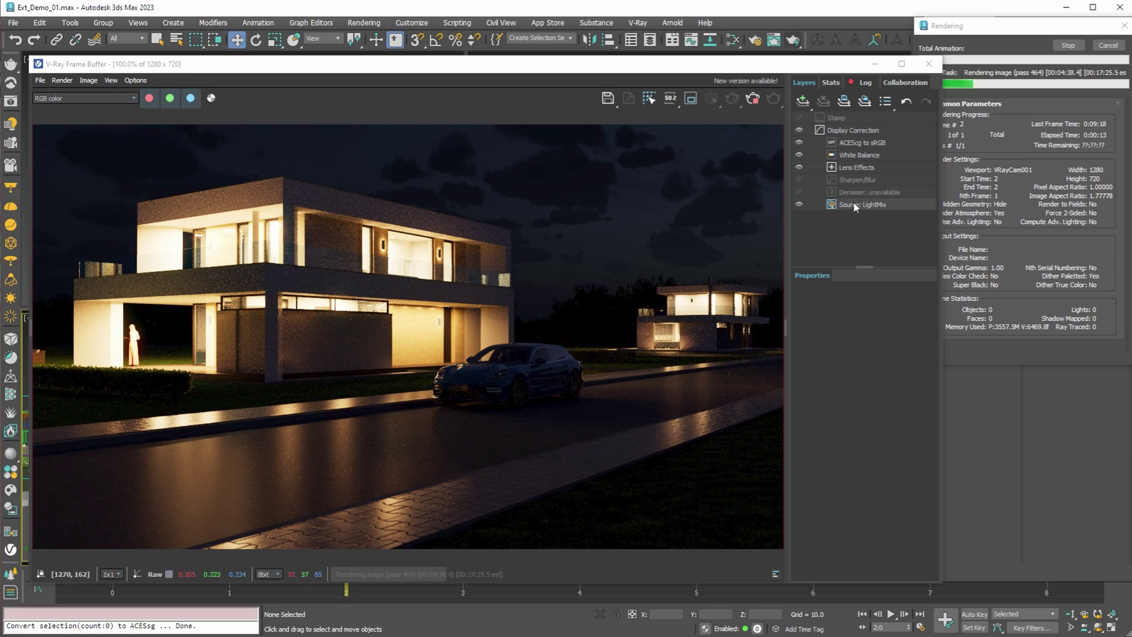
click(811, 291)
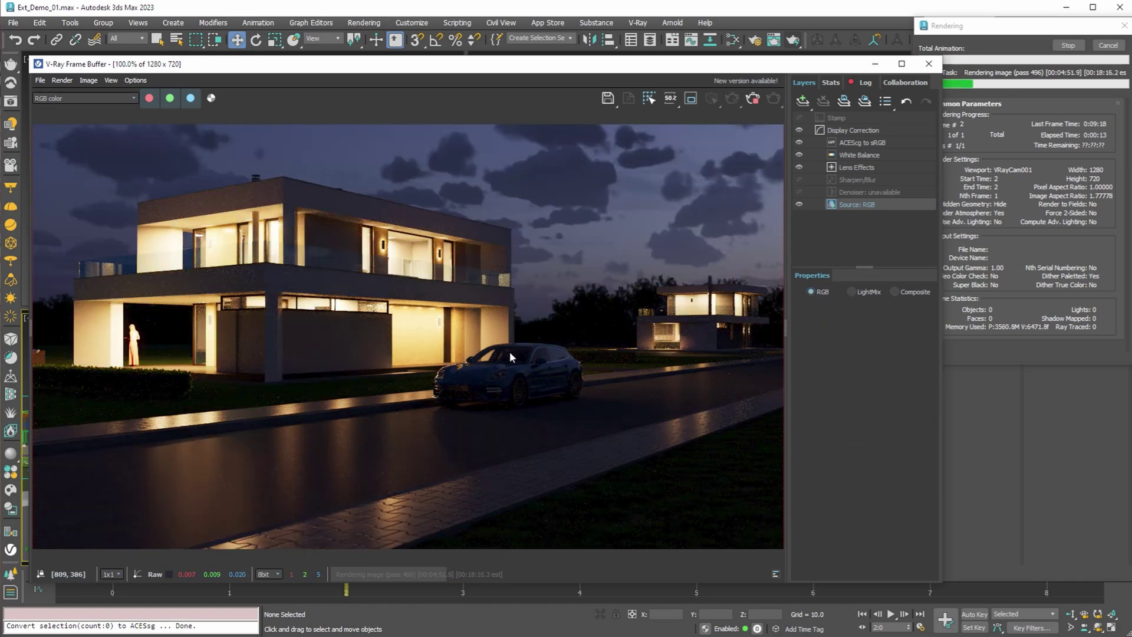
Reset LightMix and set the VRayLight227_ENV multiplier to 2
click(852, 291)
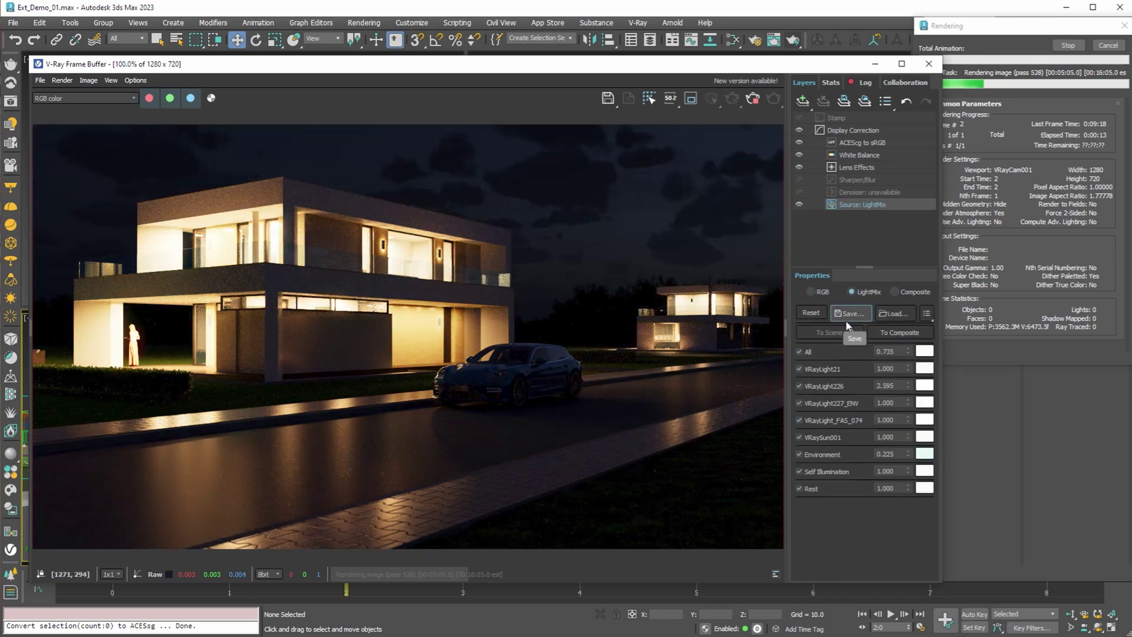
click(809, 312)
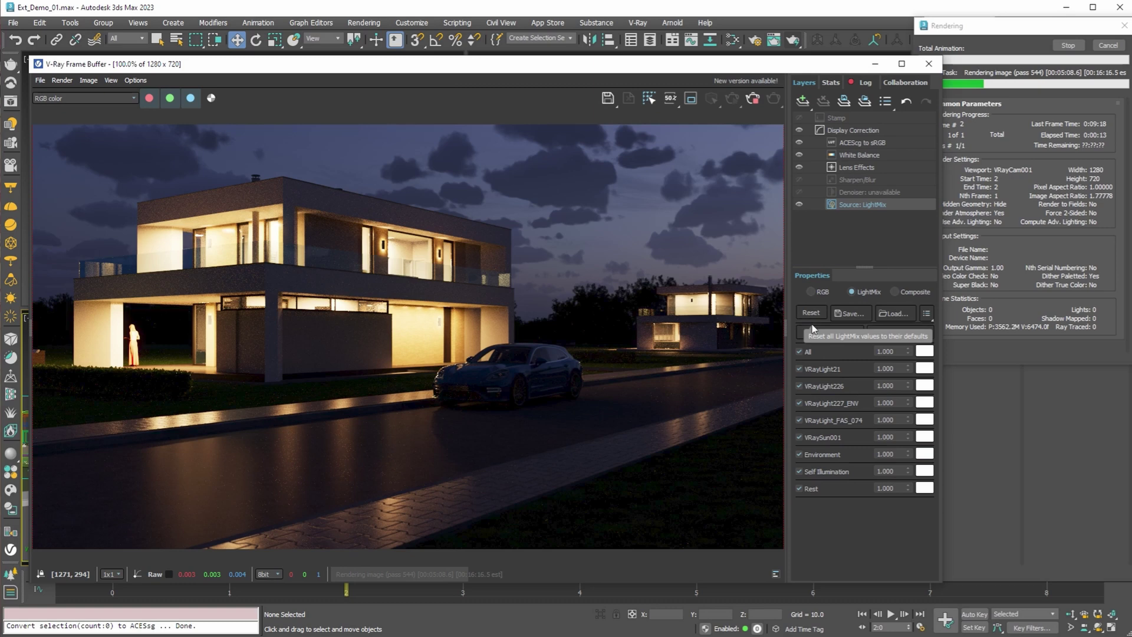
double_click(887, 403)
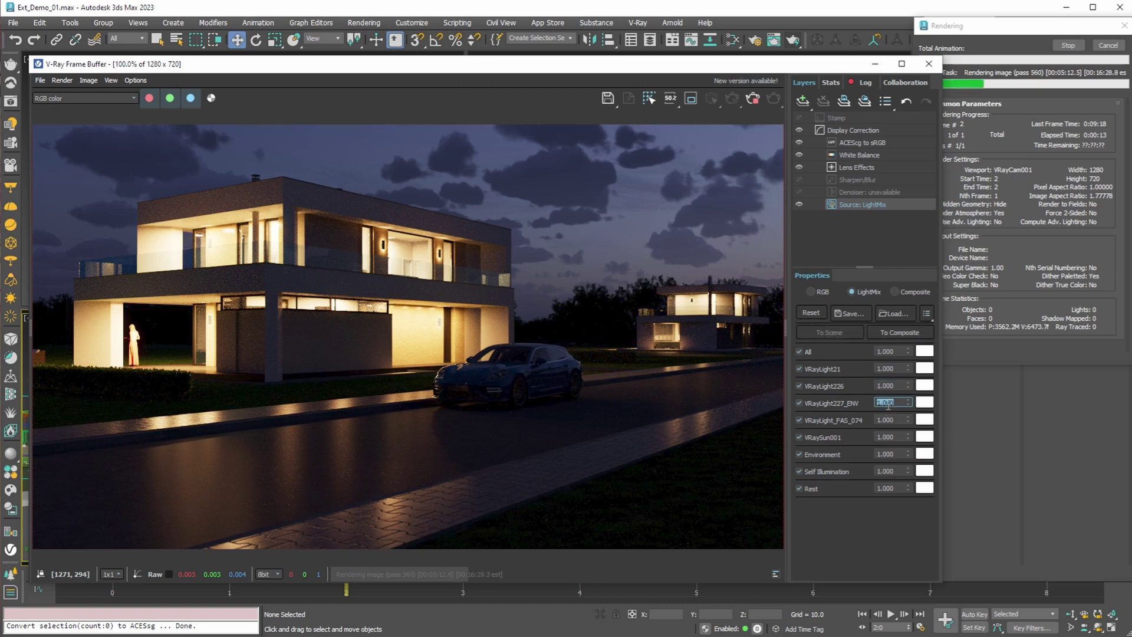
text(5)
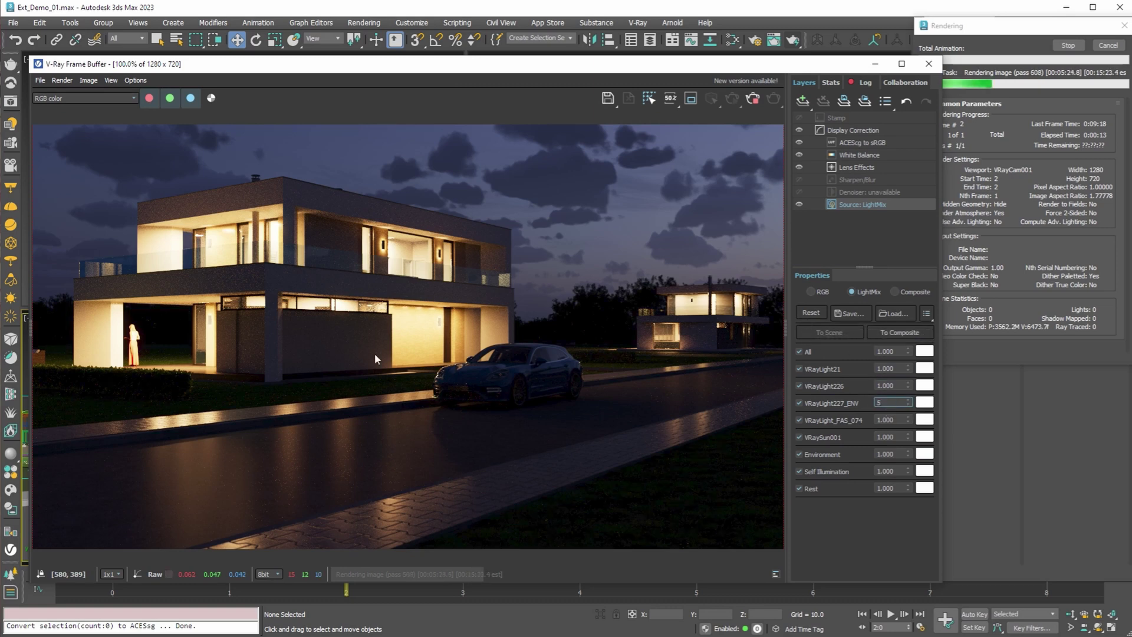
key(Return)
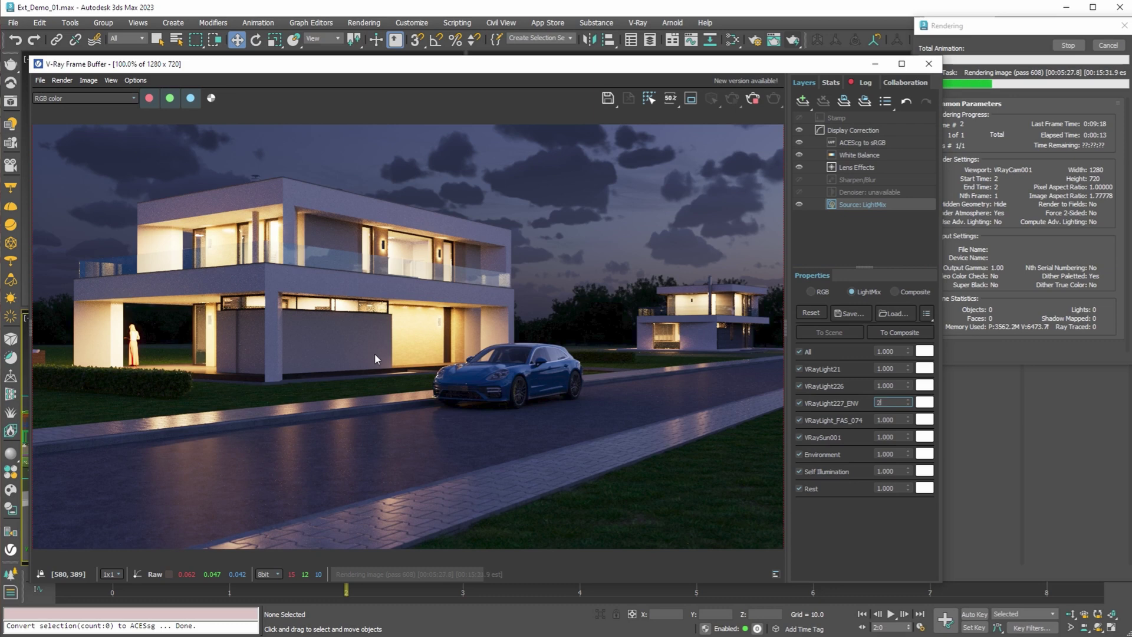
text(2)
key(Return)
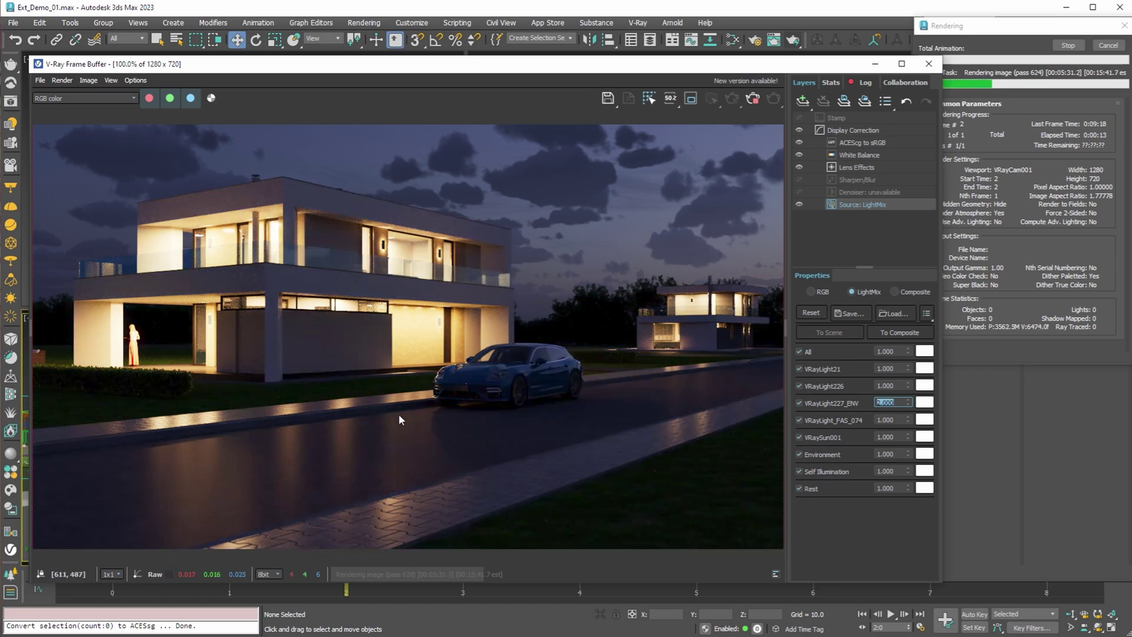
Set the Environment multiplier to 0.5
double_click(882, 453)
text(.8)
key(Return)
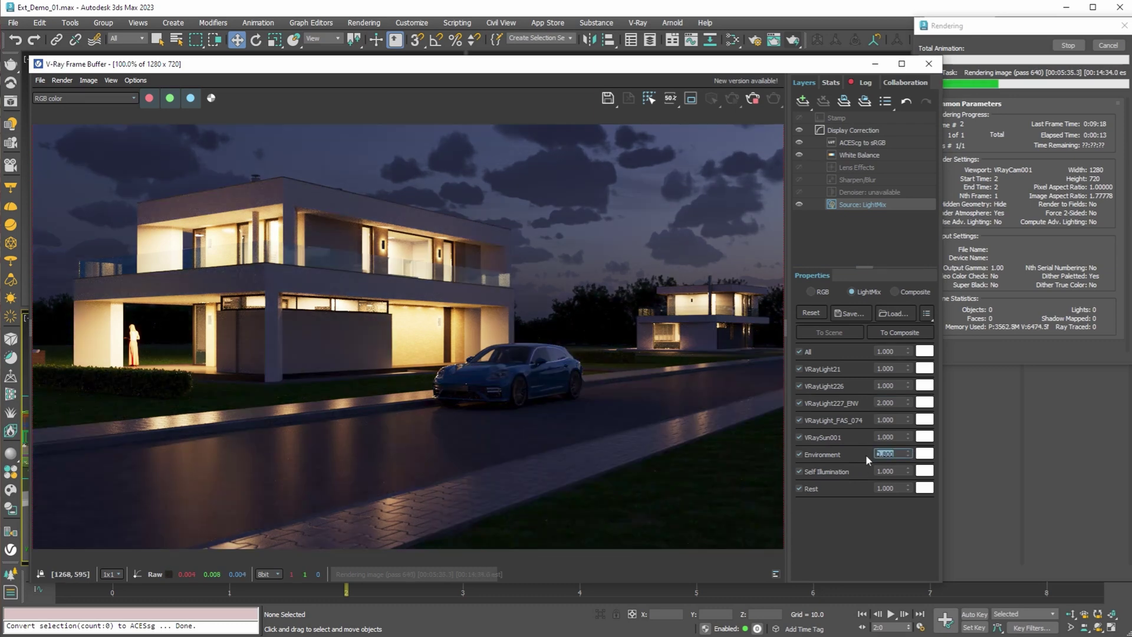
text(.3)
key(Return)
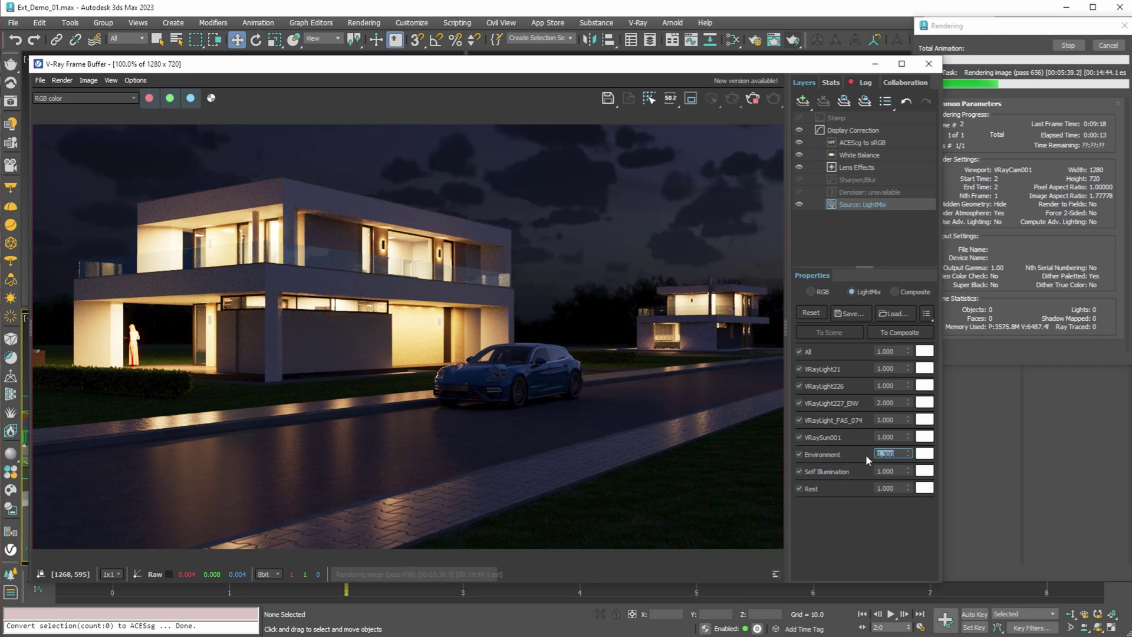
text(.5)
key(Return)
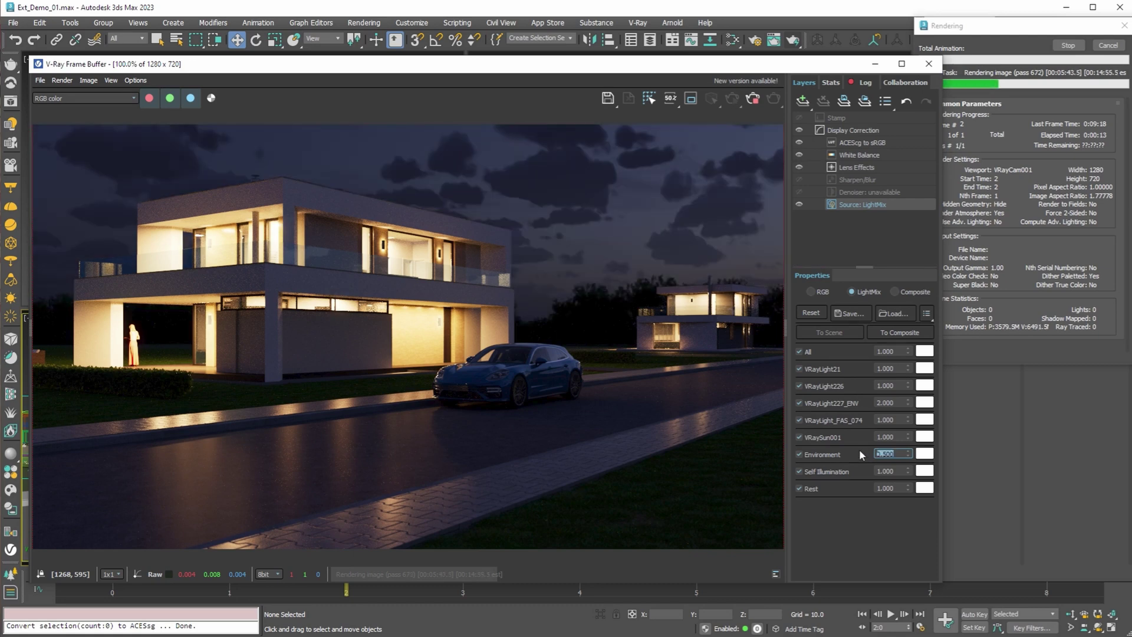
Dim VRayLight226 to 0.61, VRayLight21 to 0.81 and VRayLight_FAS_074 to 0.635
double_click(908, 383)
text(.86)
key(Return)
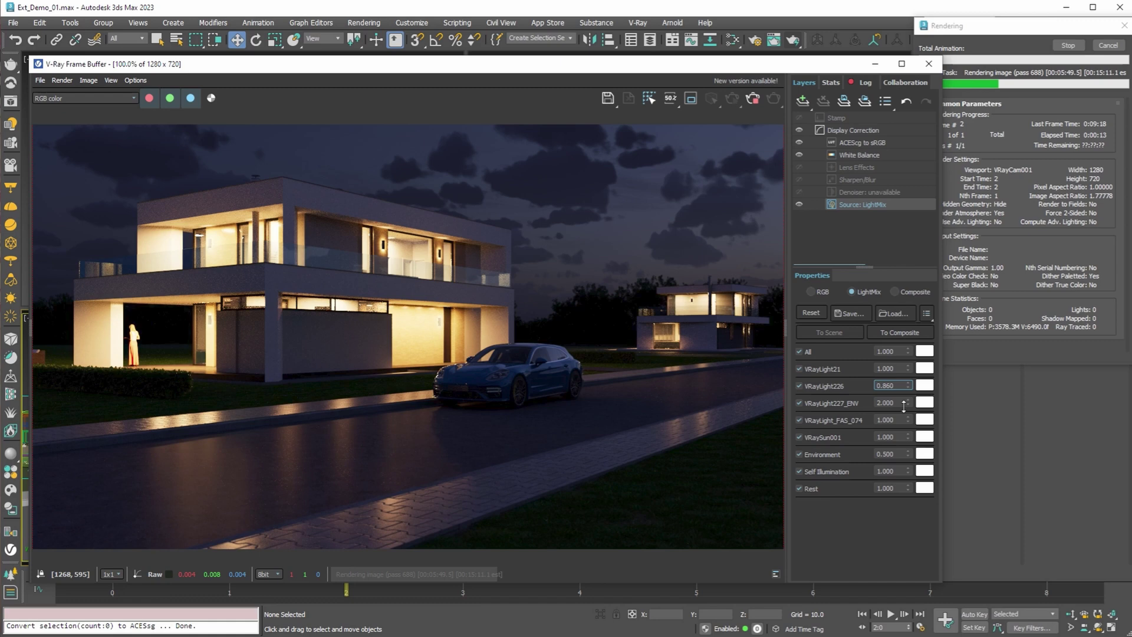
key(shift+Tab)
text(.82)
key(Return)
text(.81)
key(Return)
key(Tab)
key(Tab)
key(Tab)
text(.635)
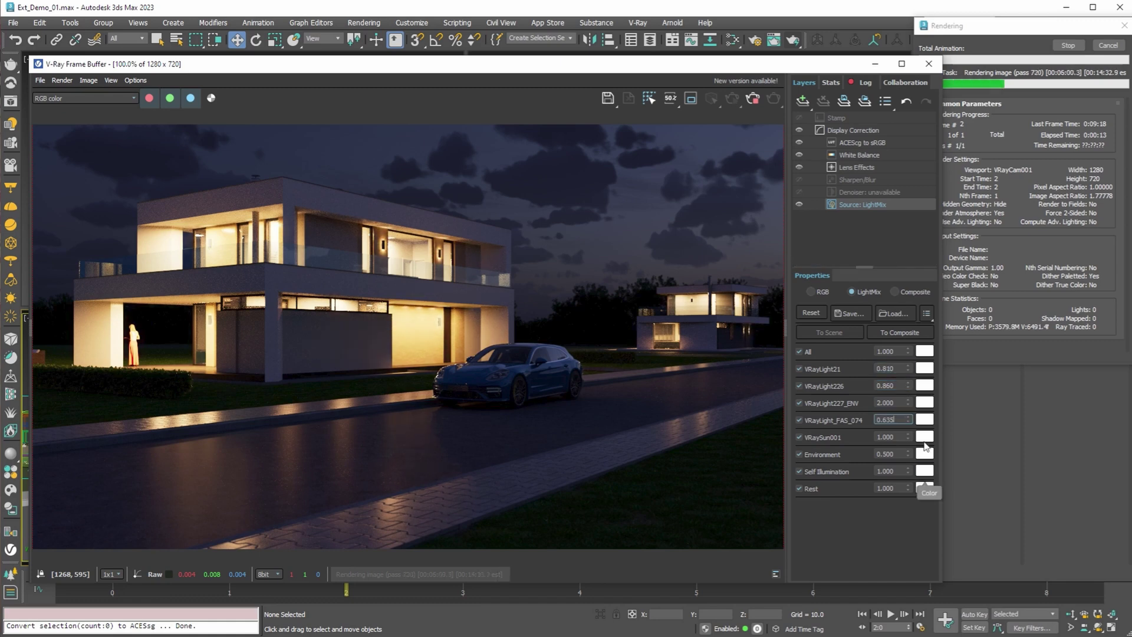
key(Return)
key(shift+Tab)
key(shift+Tab)
key(shift+Tab)
text(.61)
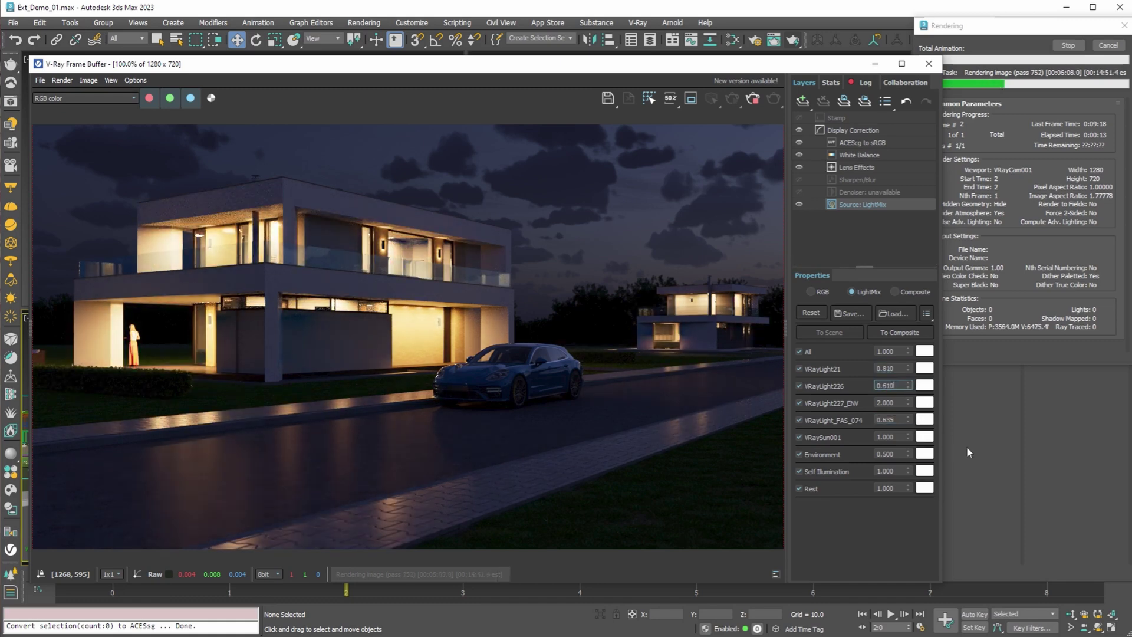
Check the VRaySun001 multiplier and compare the RGB and LightMix results
click(902, 436)
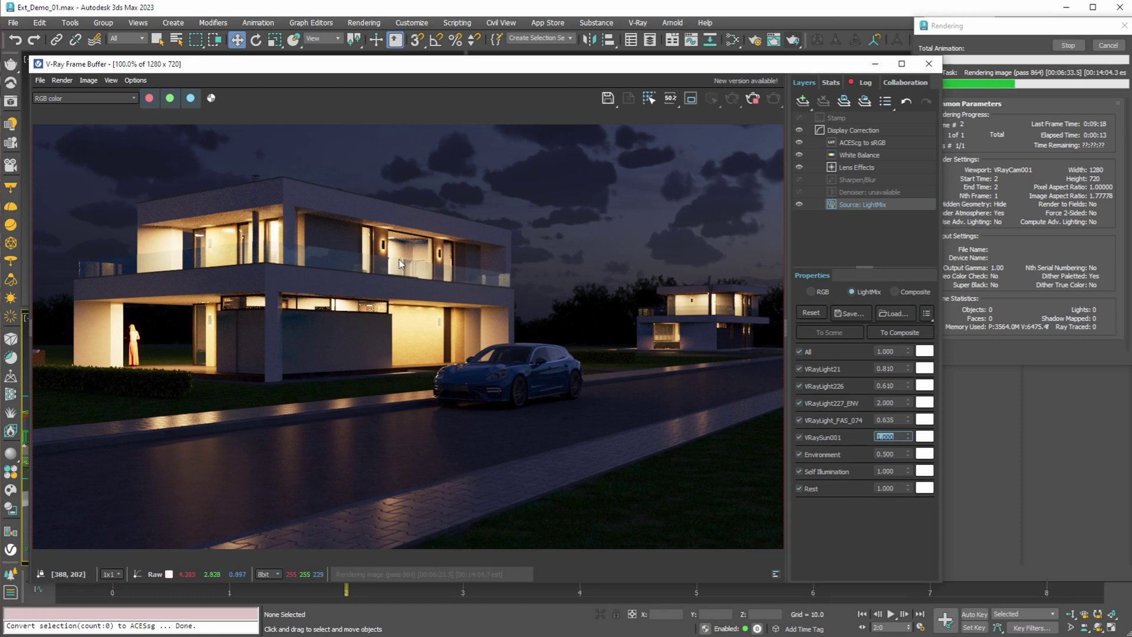
click(818, 292)
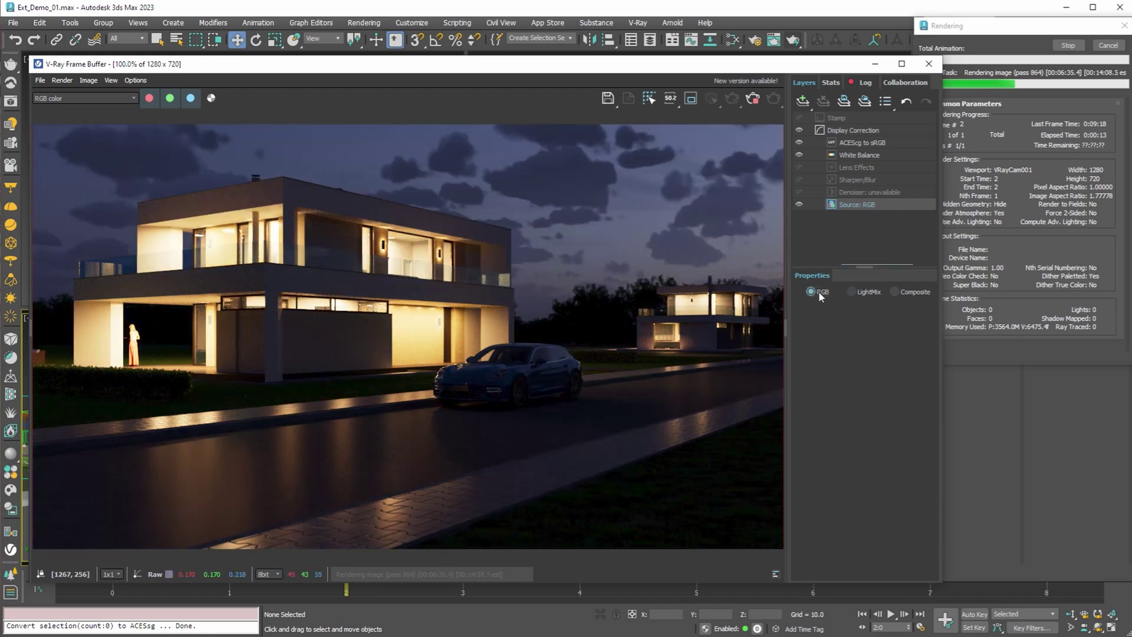
click(861, 291)
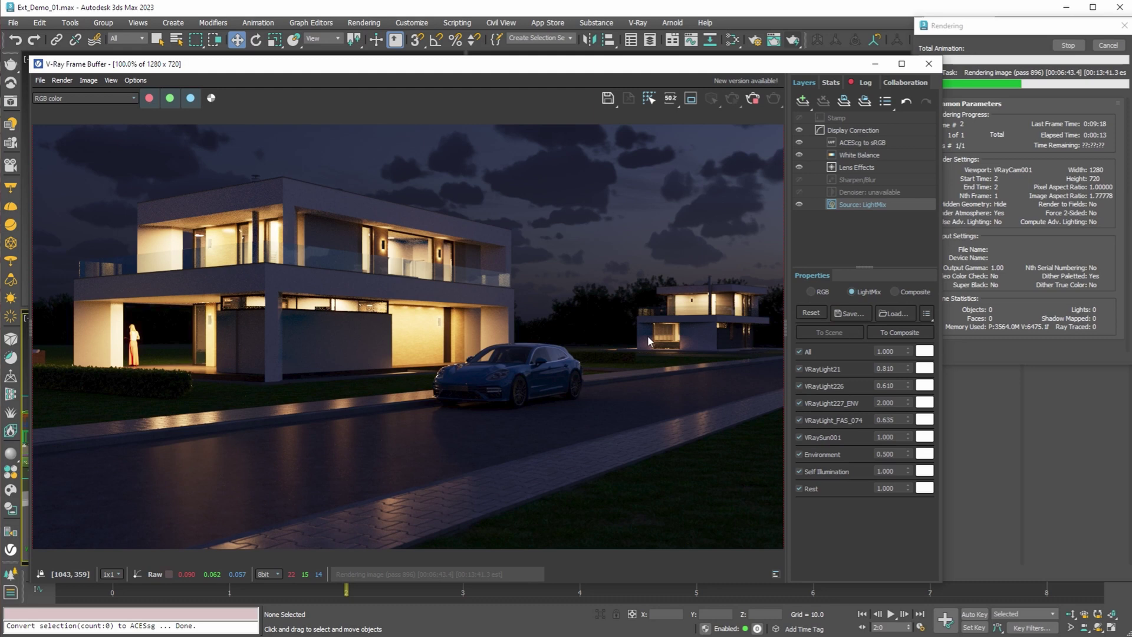
Warm the White Balance layer's temperature to 7681.81
click(874, 155)
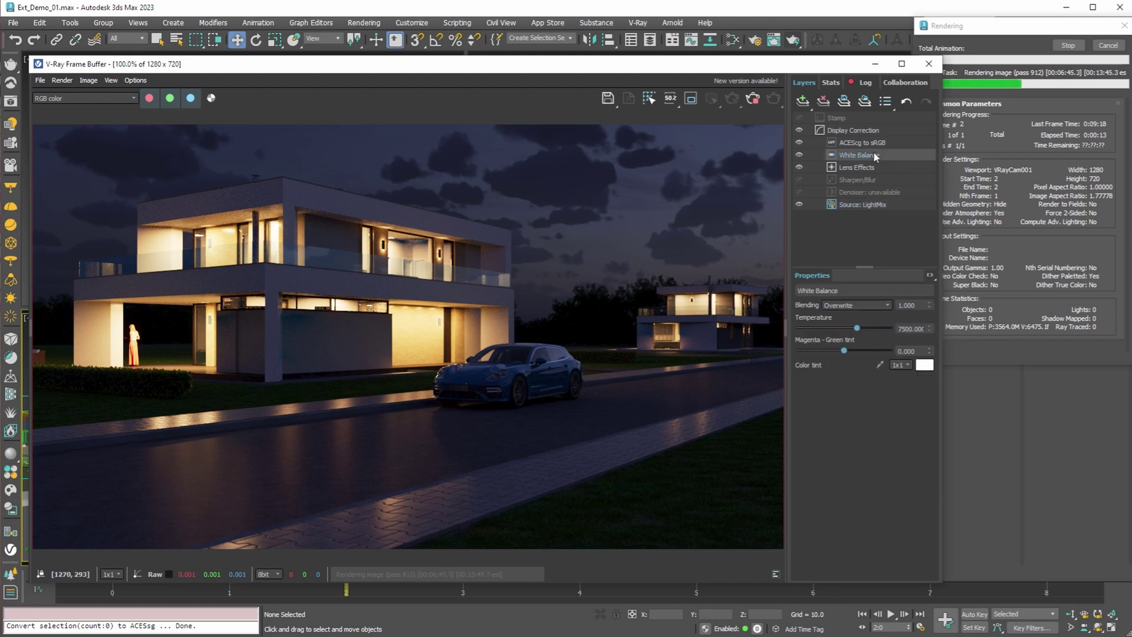
click(873, 328)
drag(828, 329, 859, 329)
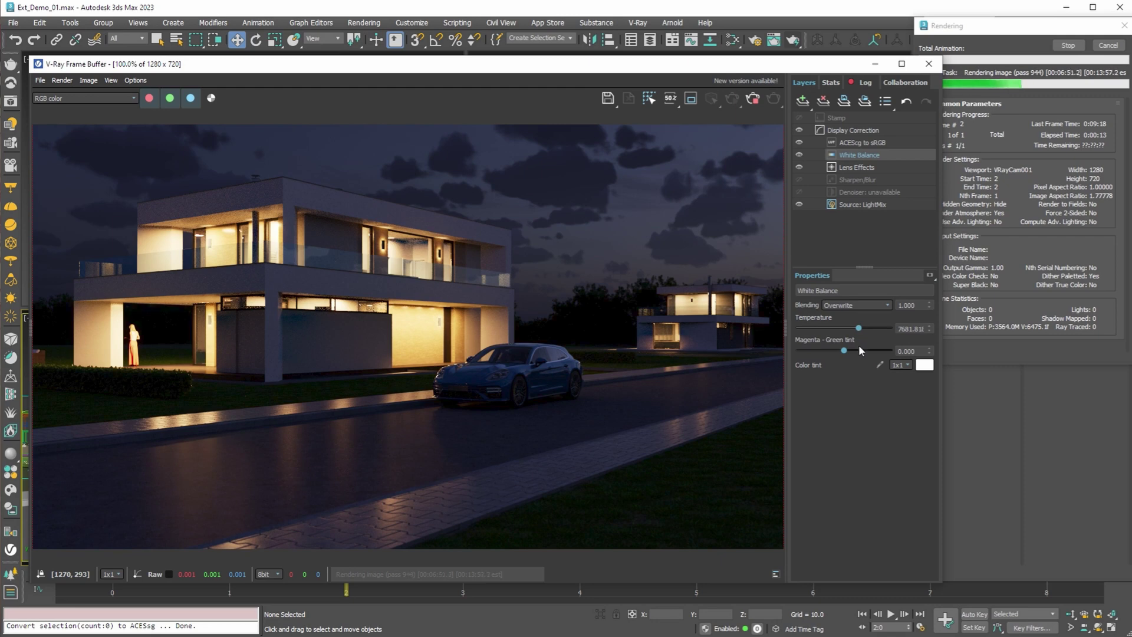
Set LightMix All to 1.585, VRayLight_FAS_074 to 0.535 and VRayLight21 to 0.505
click(852, 205)
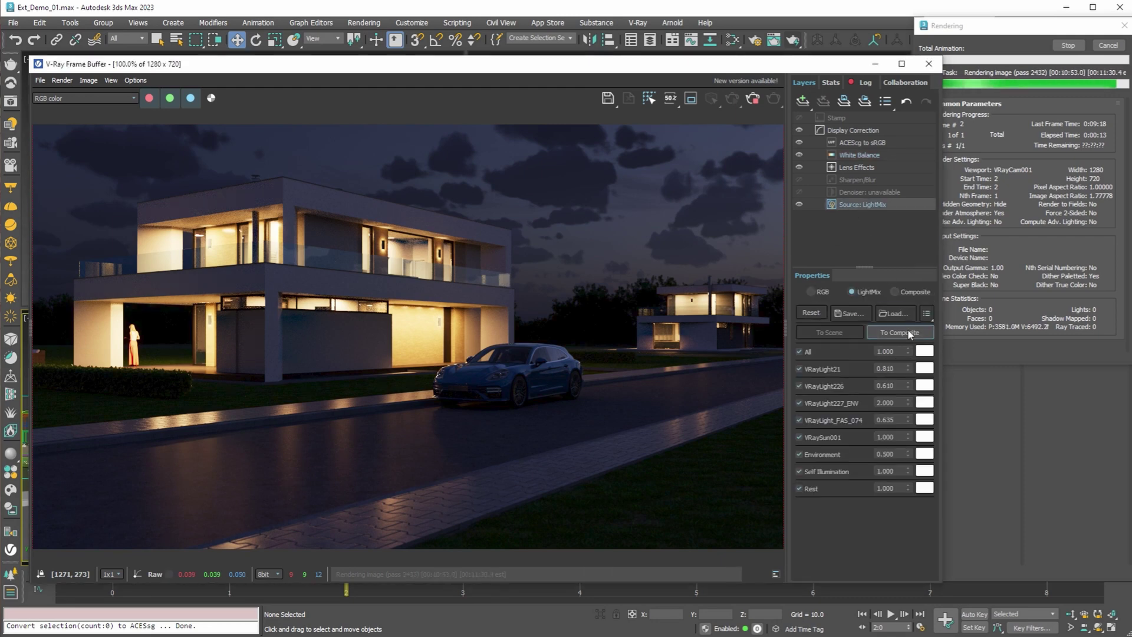
drag(908, 352, 908, 377)
drag(908, 420, 909, 429)
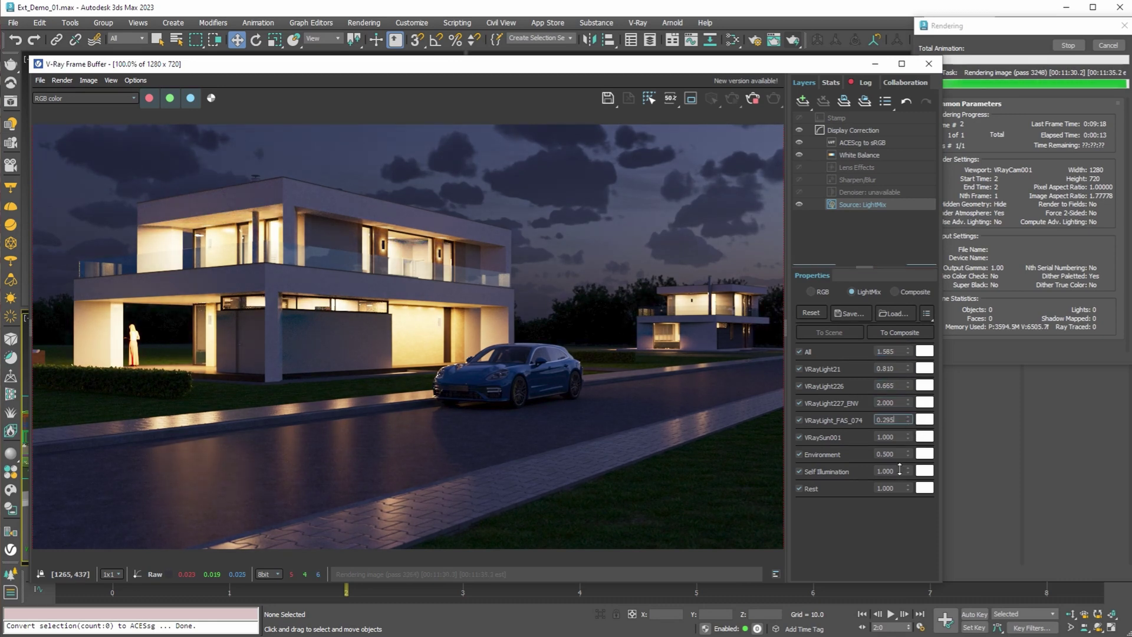
drag(907, 368, 902, 406)
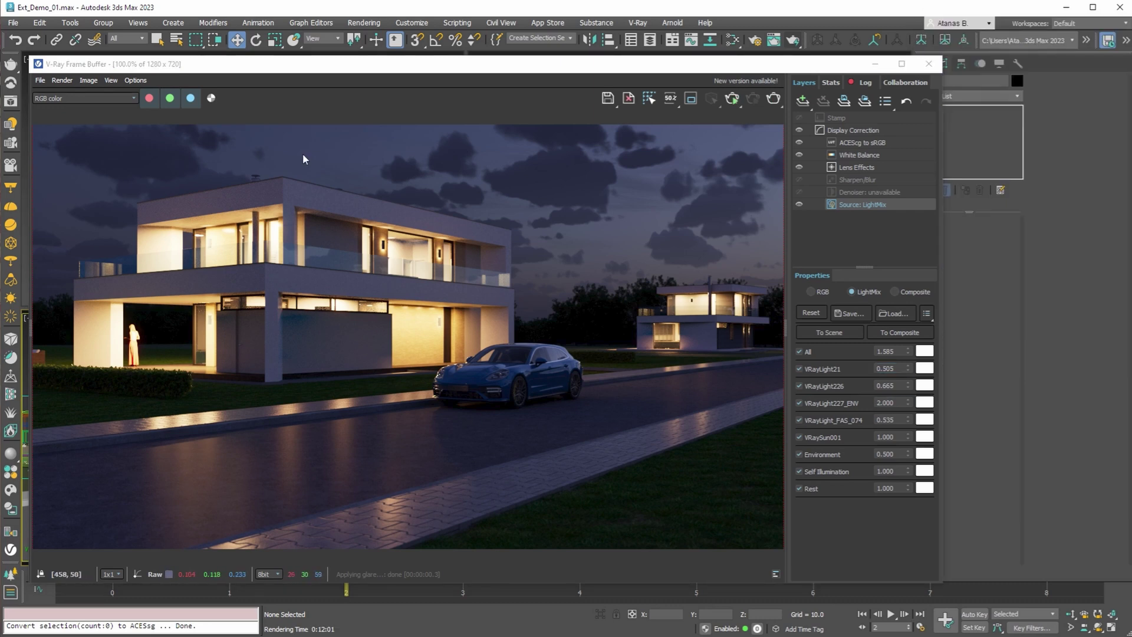
Clone the current adjusted render so a copy stays open for comparison
drag(288, 75, 383, 76)
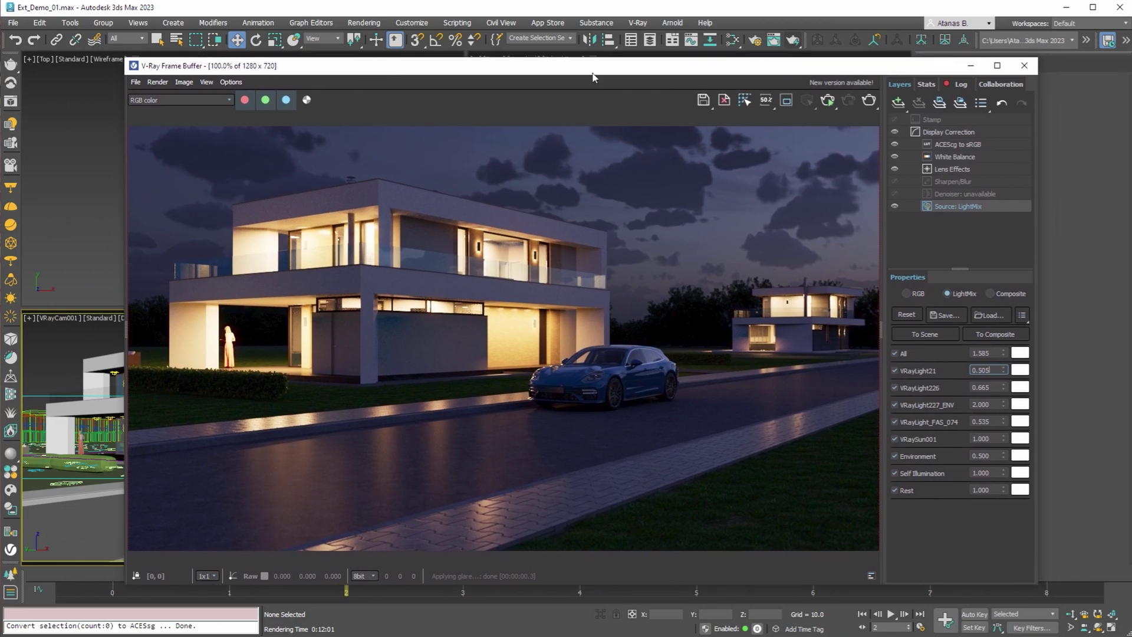
click(771, 47)
click(388, 144)
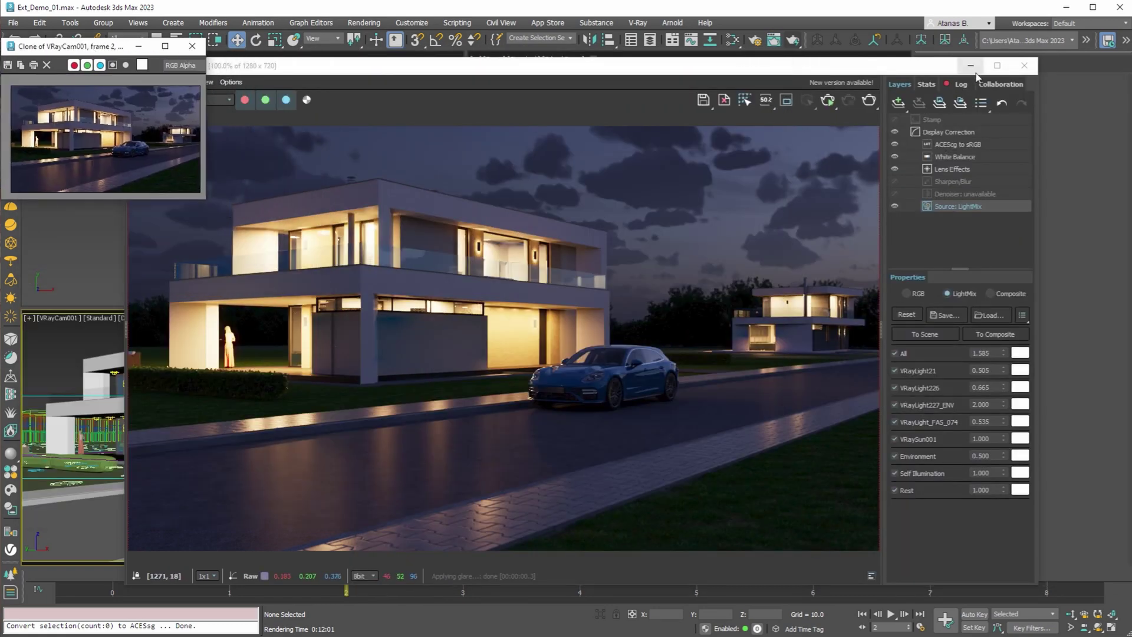
Reset the LightMix multipliers, delete the White Balance layer, and close the frame buffer
click(906, 314)
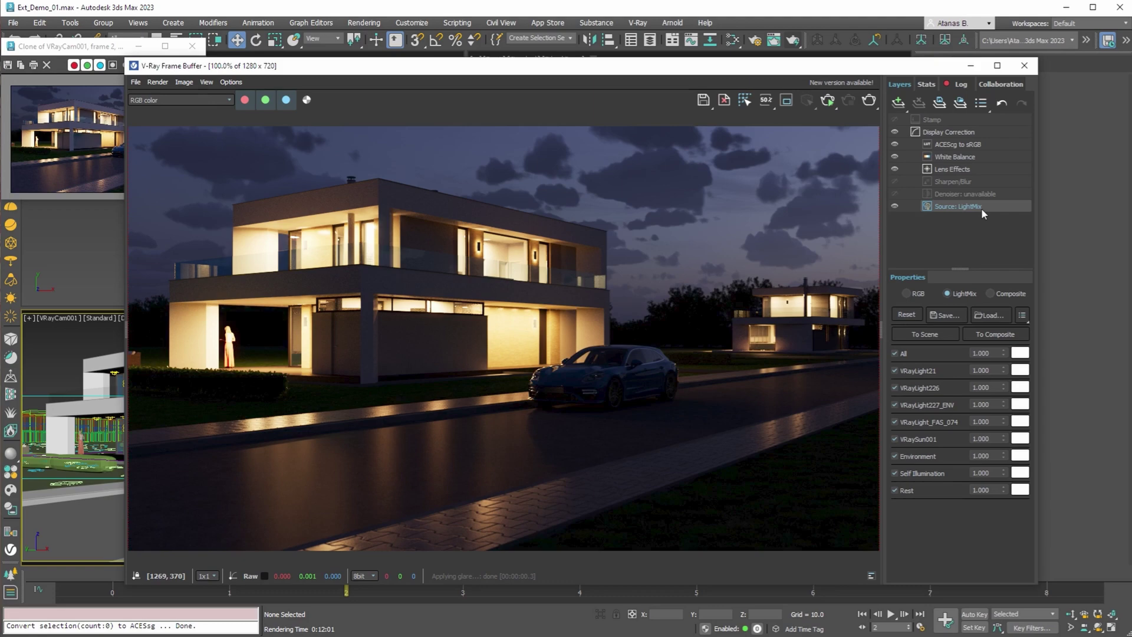
click(955, 156)
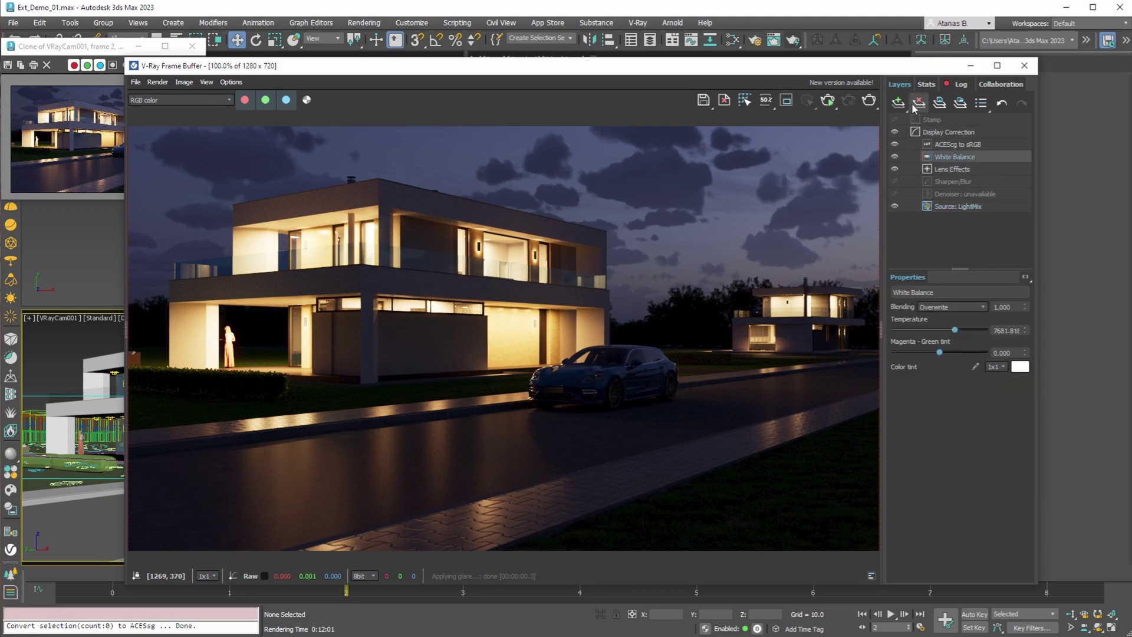
click(940, 103)
click(969, 66)
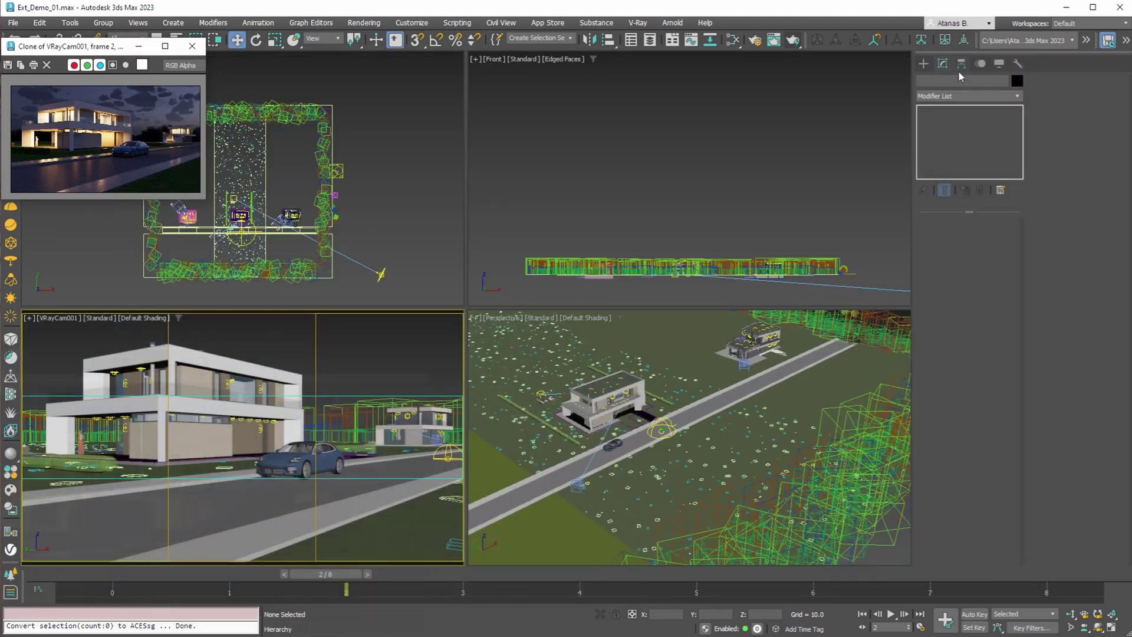
Convert the scene to ACEScg in AColorManager with Display and Materials Correction set to None
click(554, 23)
mouse_move(590, 42)
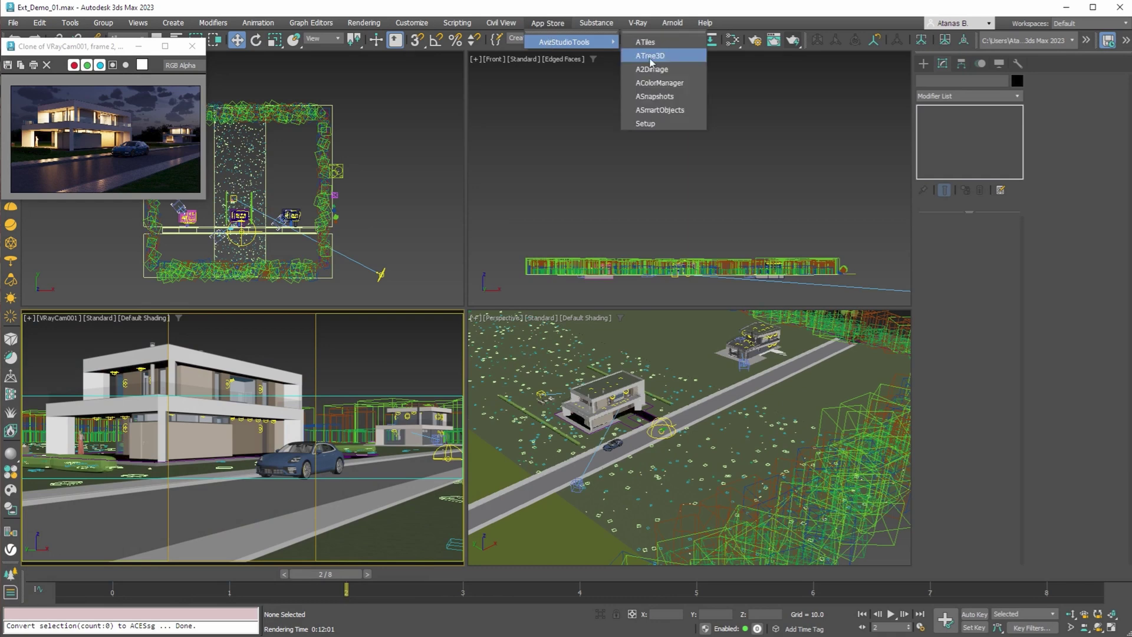
click(670, 83)
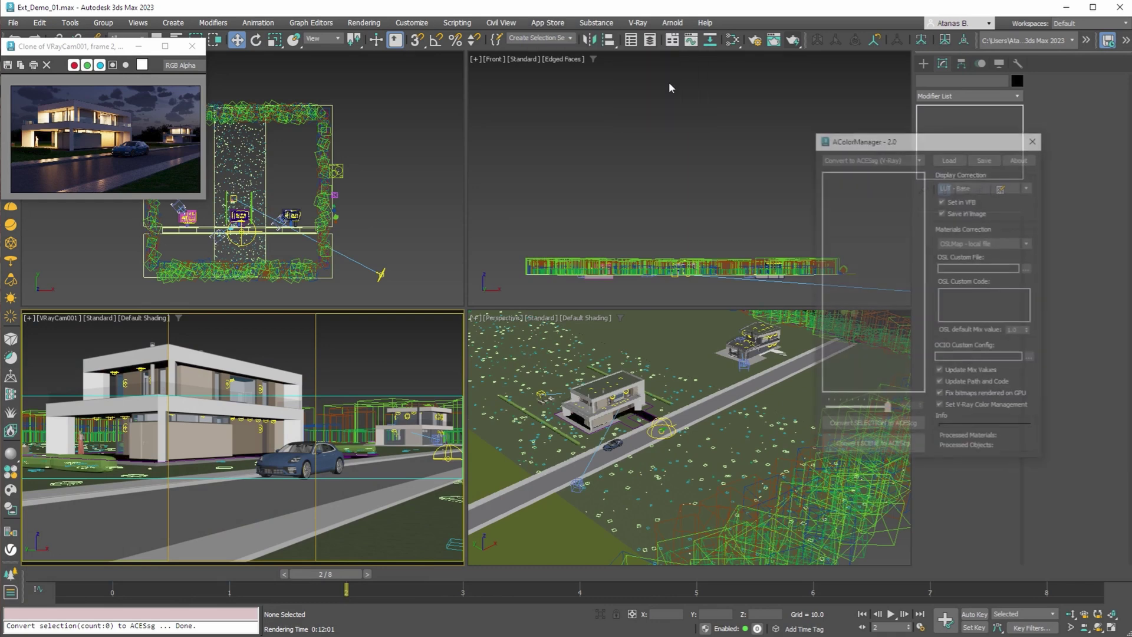
click(983, 186)
click(973, 235)
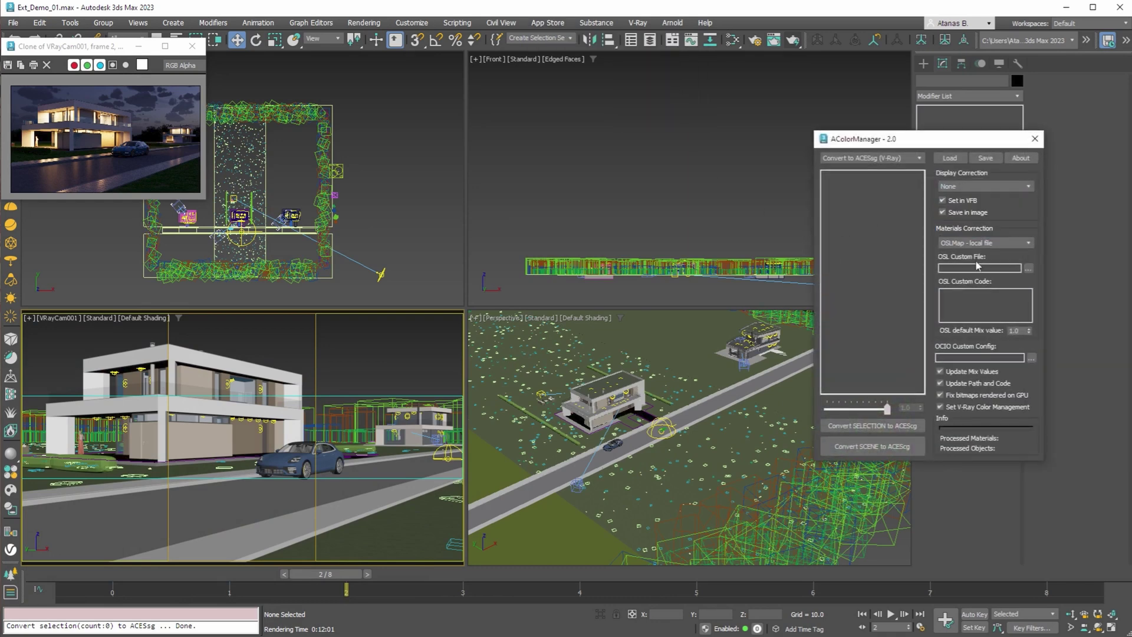
click(987, 244)
click(955, 301)
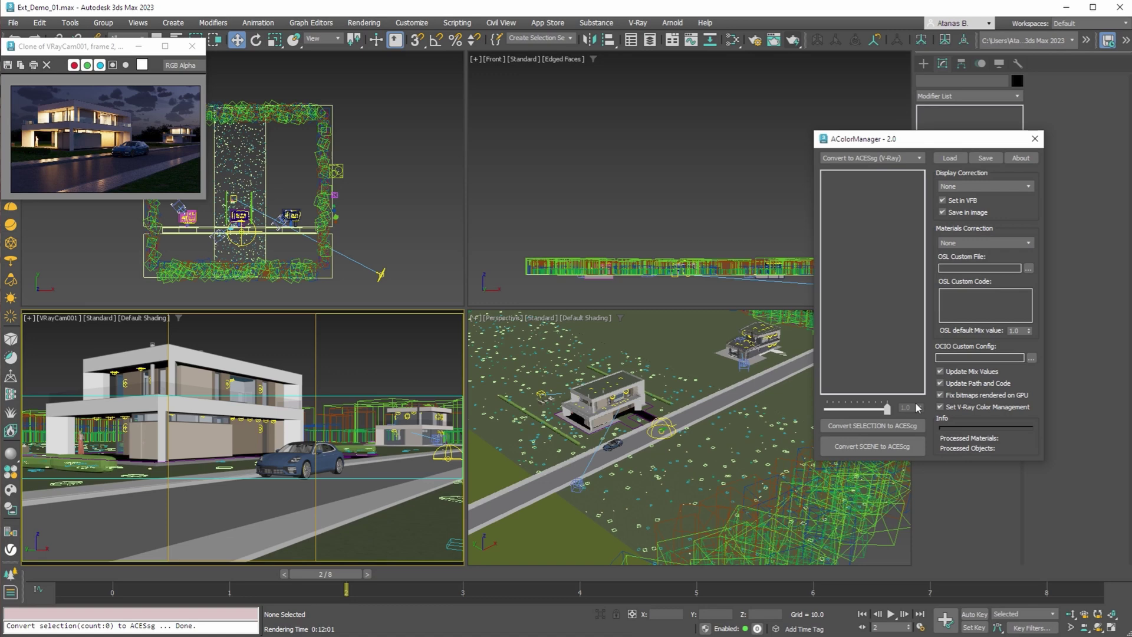
click(844, 448)
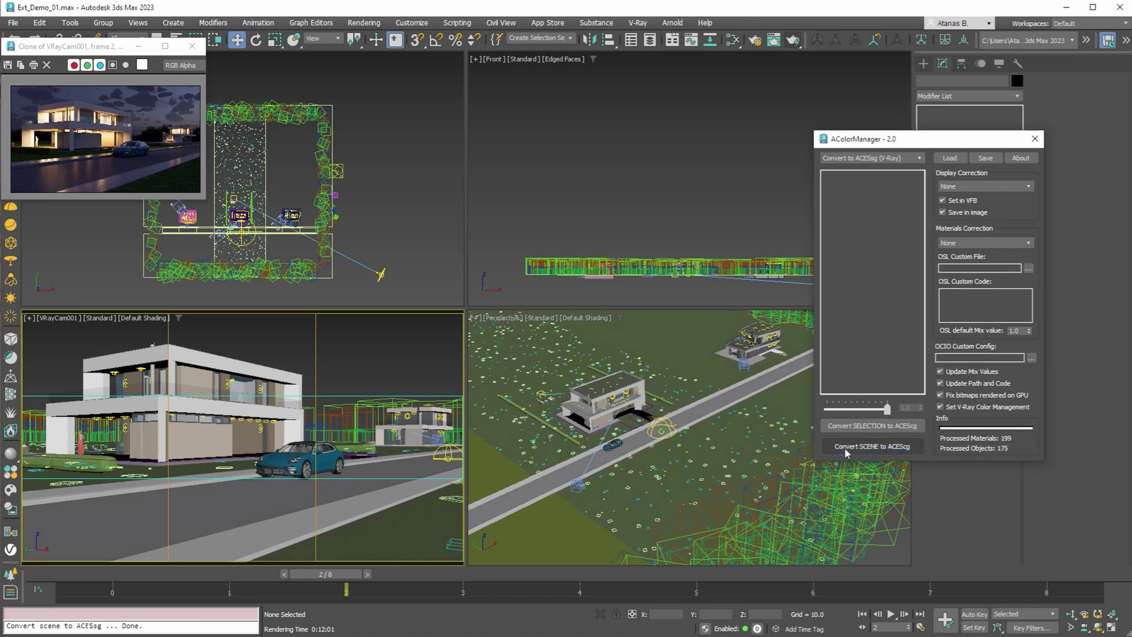
click(1034, 139)
Re-render the camera view and rebalance LightMix, lowering VRayLight_FAS_074 to 0.985 and VRayLight227_ENV
click(793, 39)
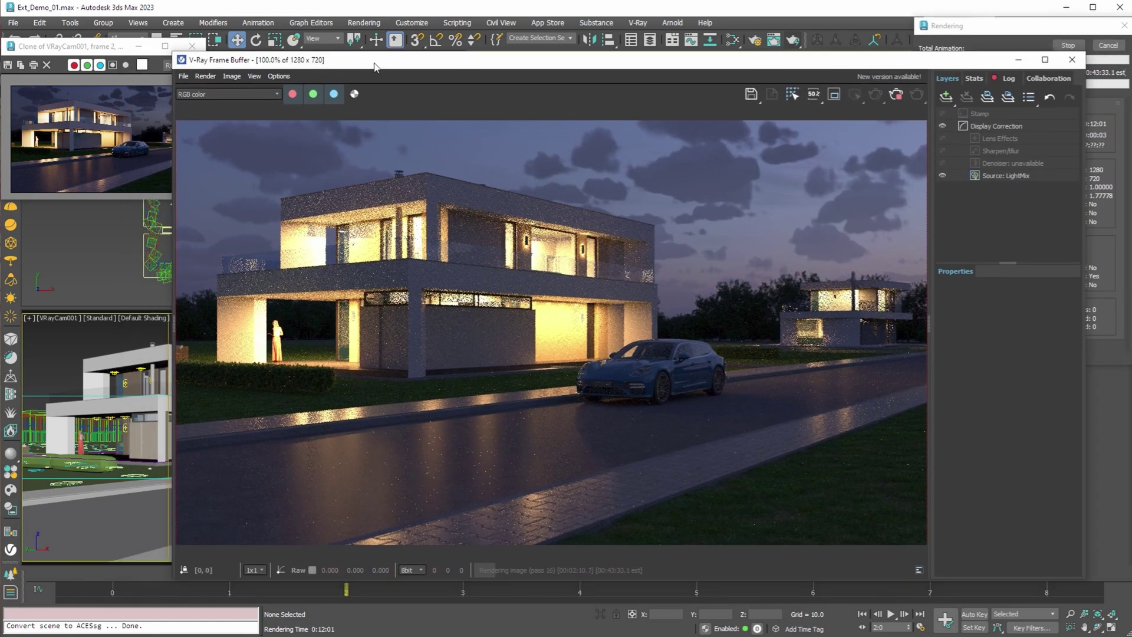
drag(374, 66, 402, 57)
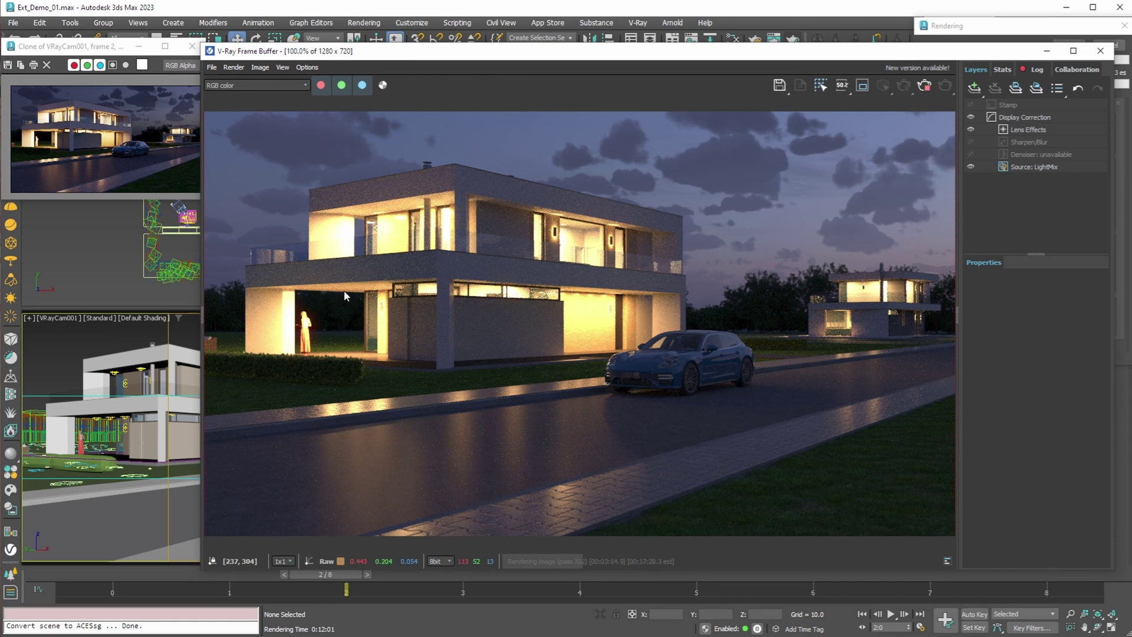
click(1038, 166)
drag(1080, 356, 1079, 248)
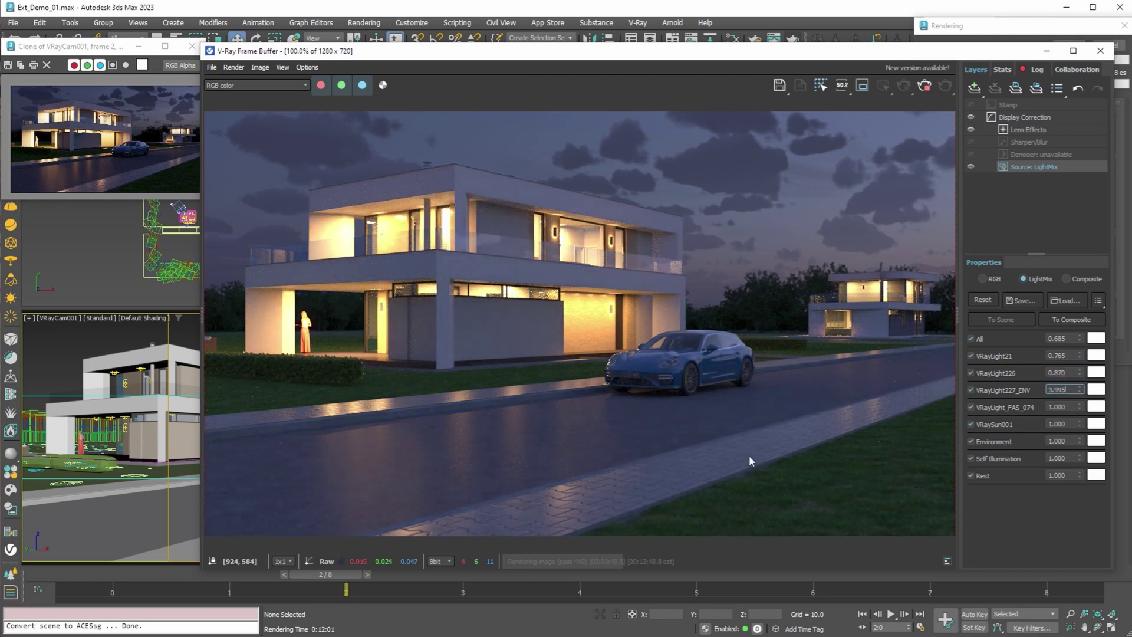
drag(1080, 407, 1069, 514)
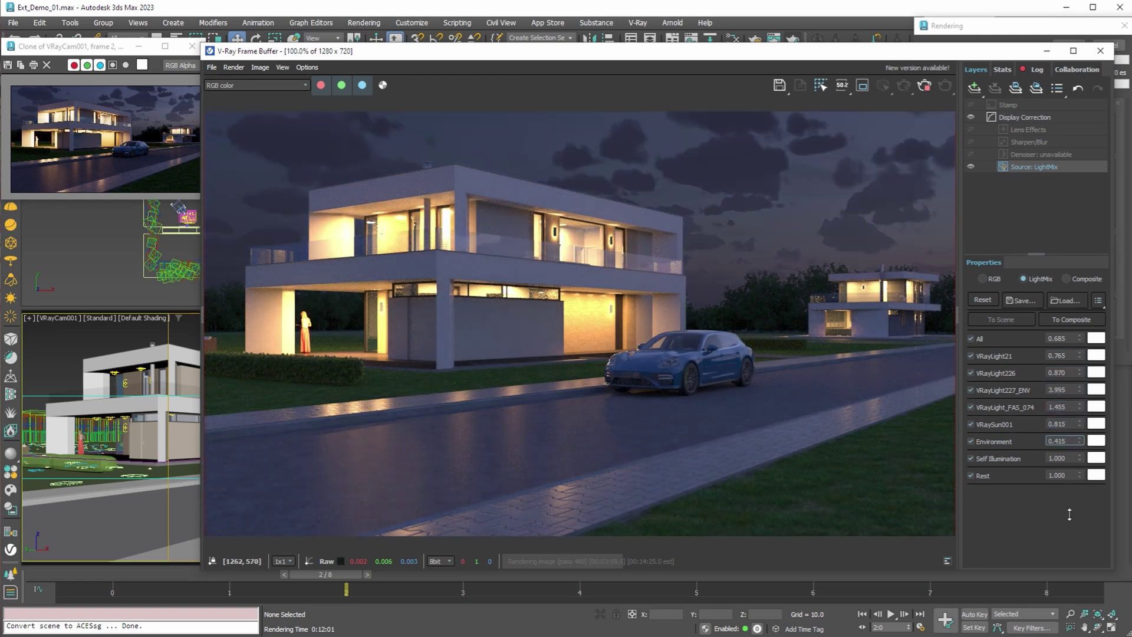
drag(1082, 407, 1083, 431)
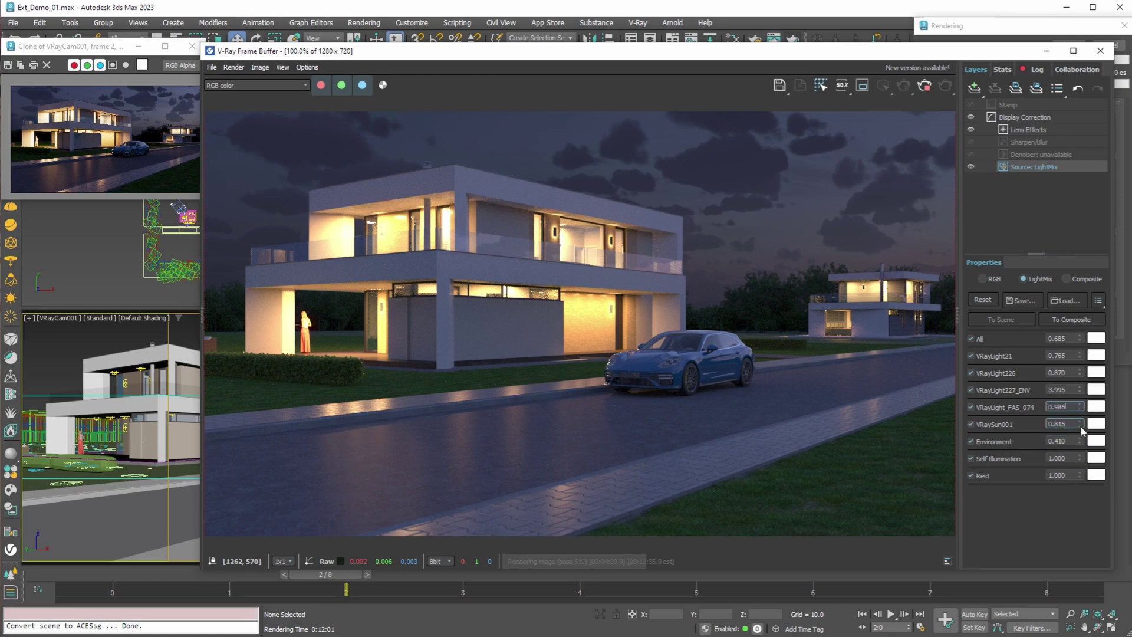
drag(1080, 389, 1085, 403)
Add Filmic tonemap, White Balance, Hue/Saturation (slightly more saturated) and Exposure correction layers
click(974, 87)
click(994, 122)
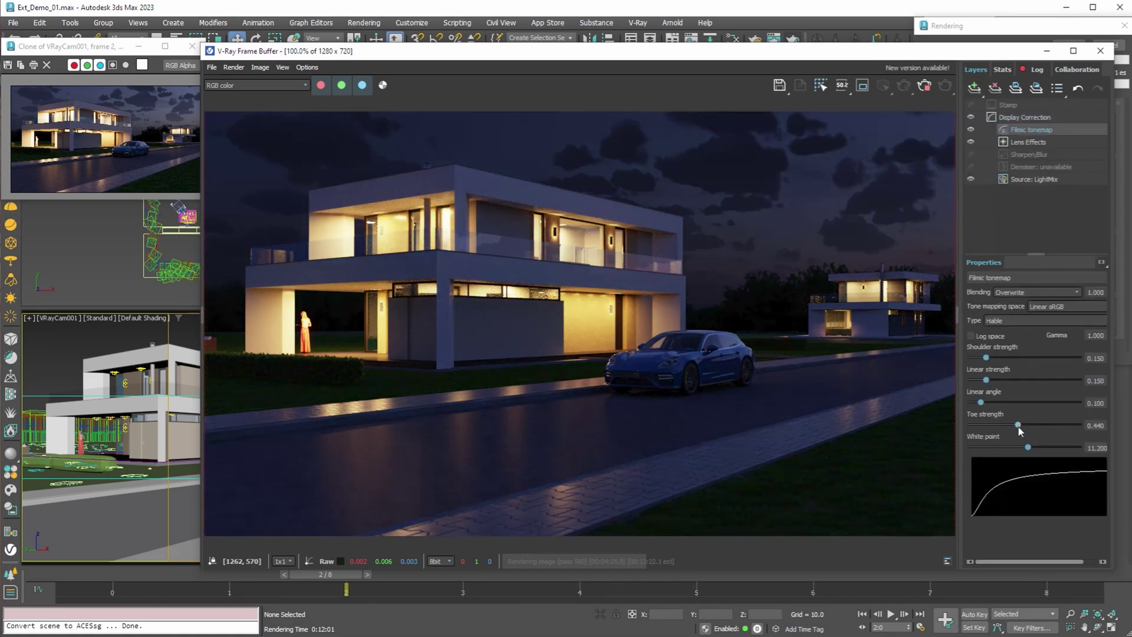
click(974, 87)
click(997, 176)
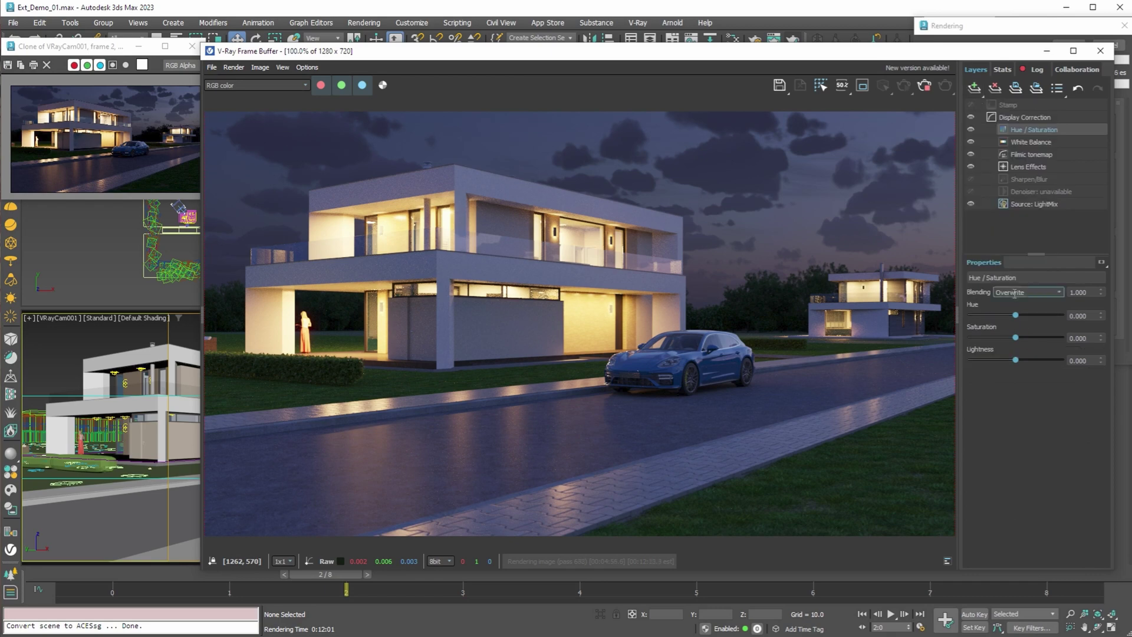
drag(1015, 337, 1048, 337)
click(974, 87)
click(996, 109)
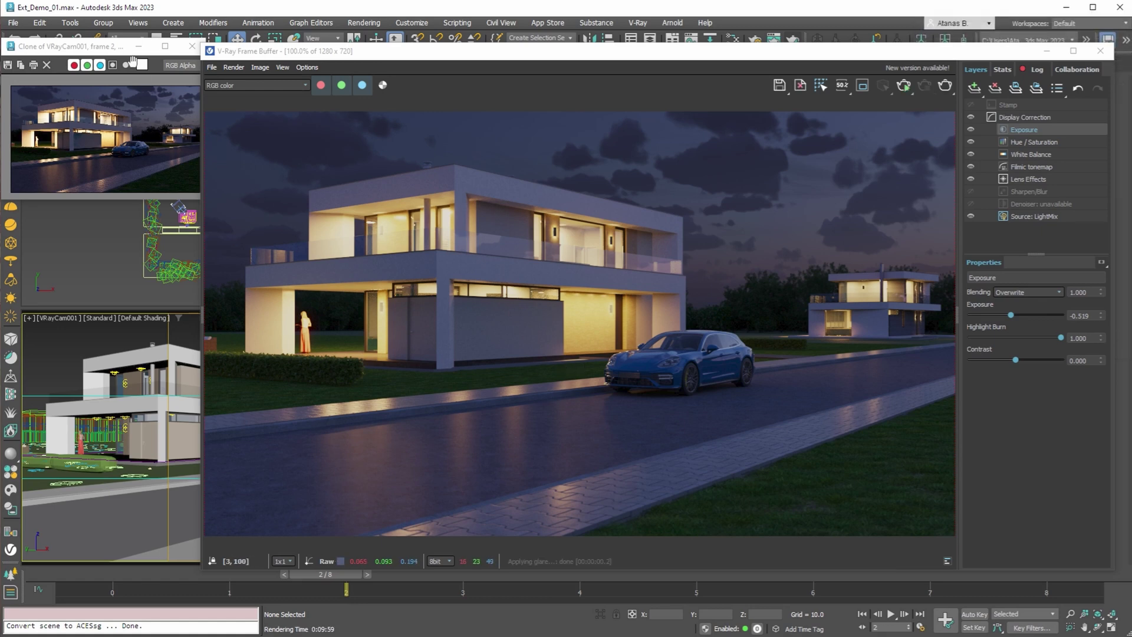
Move and resize the cloned earlier render window to sit beside the frame buffer
drag(133, 61, 181, 100)
drag(259, 241, 929, 549)
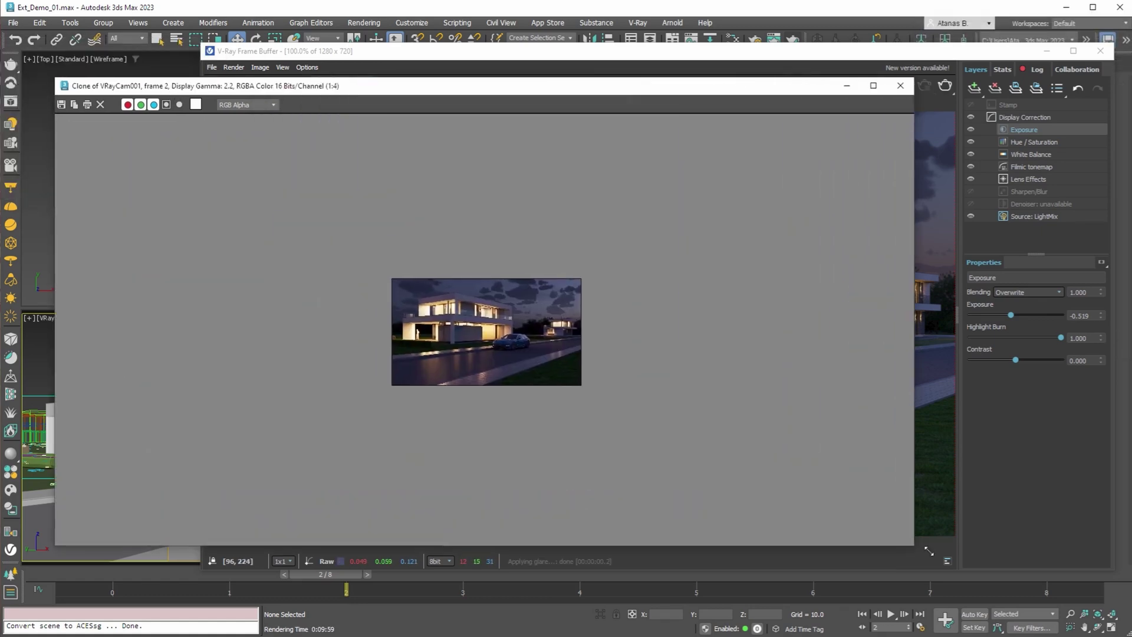
scroll(633, 389, up, 2)
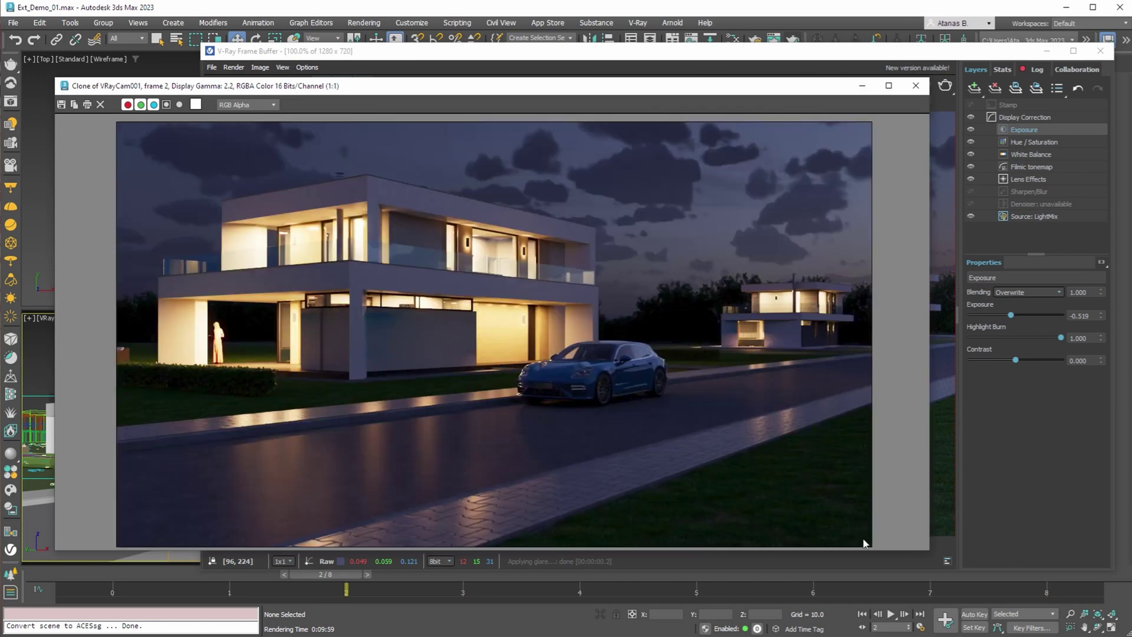
mouse_move(929, 549)
mouse_down()
mouse_move(975, 562)
mouse_move(880, 560)
mouse_up()
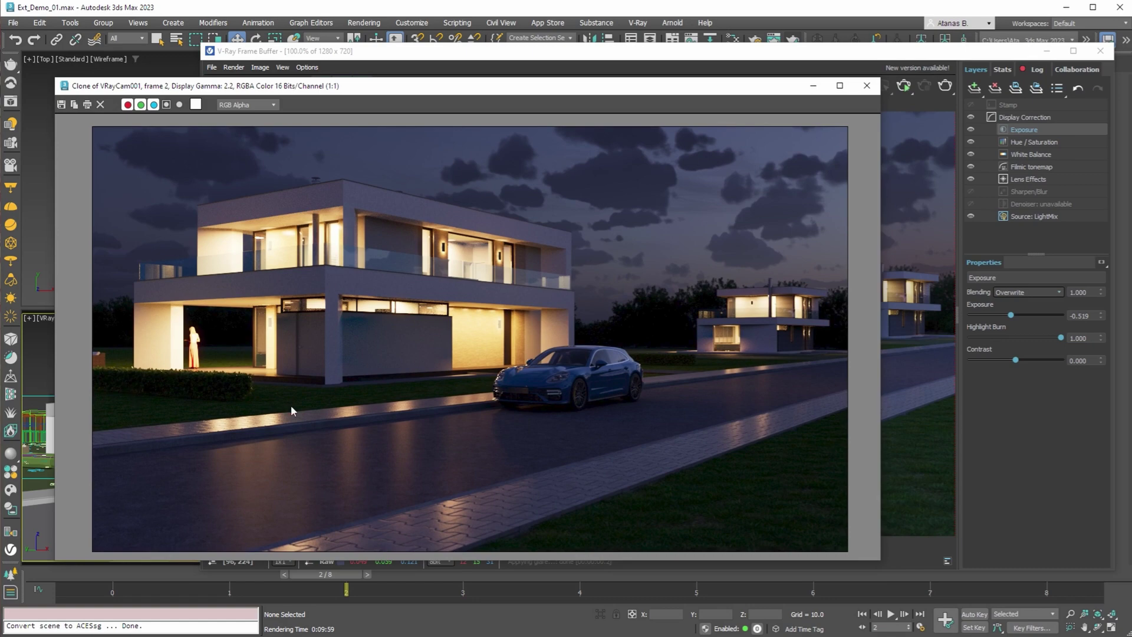
Hide and re-enable the Exposure, Hue/Saturation, White Balance and Filmic tonemap layers to compare
click(889, 420)
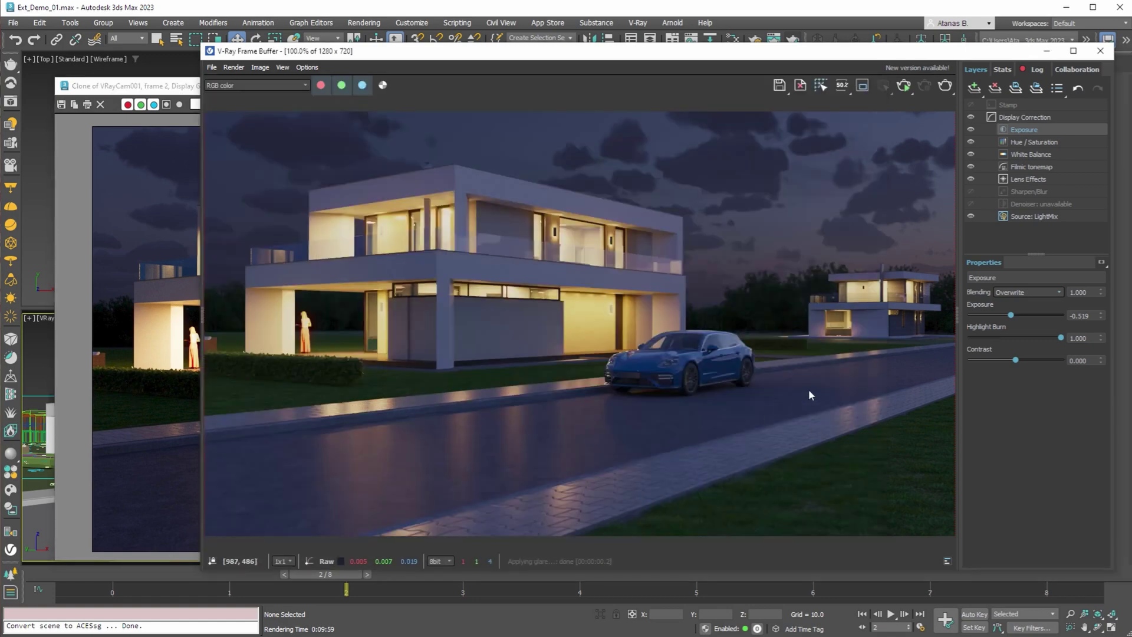
click(970, 130)
click(970, 142)
click(970, 154)
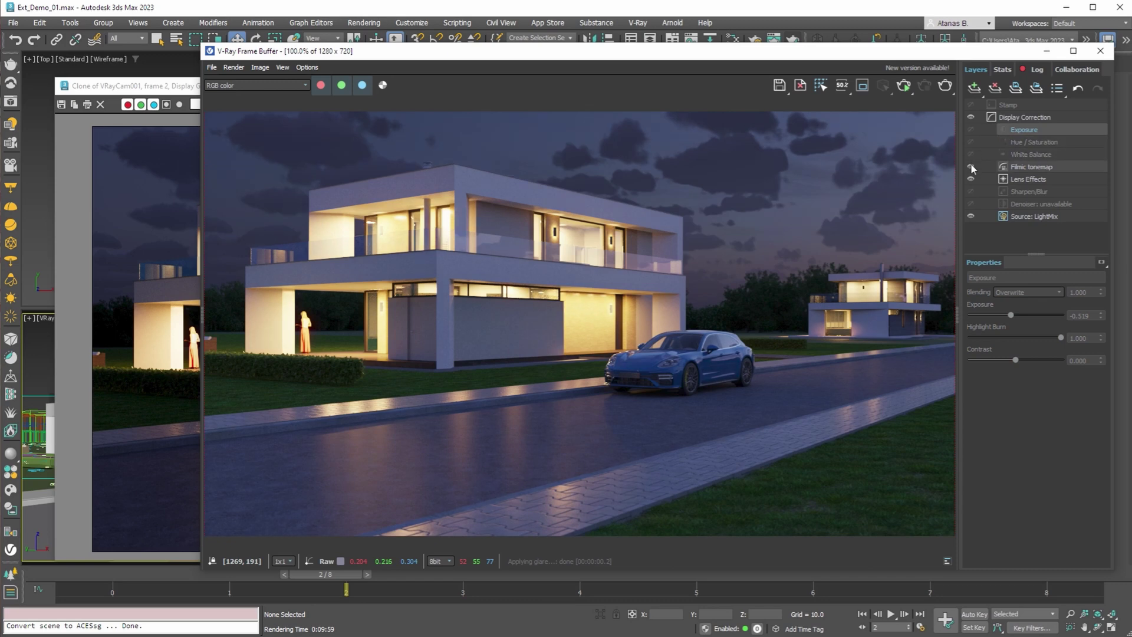
click(971, 166)
click(971, 178)
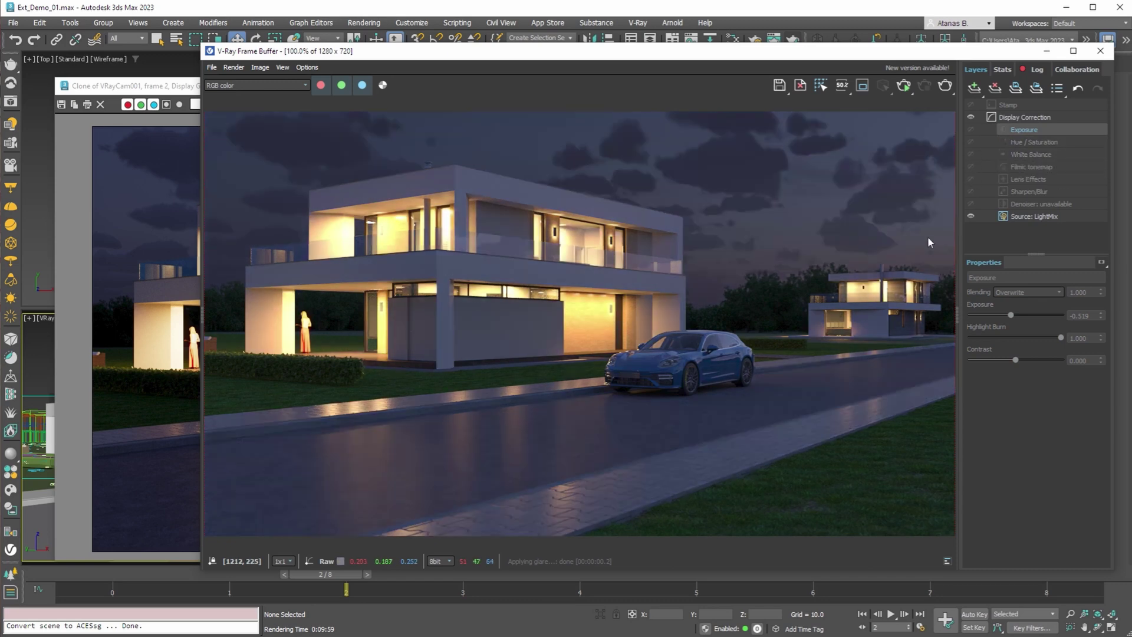
click(1015, 216)
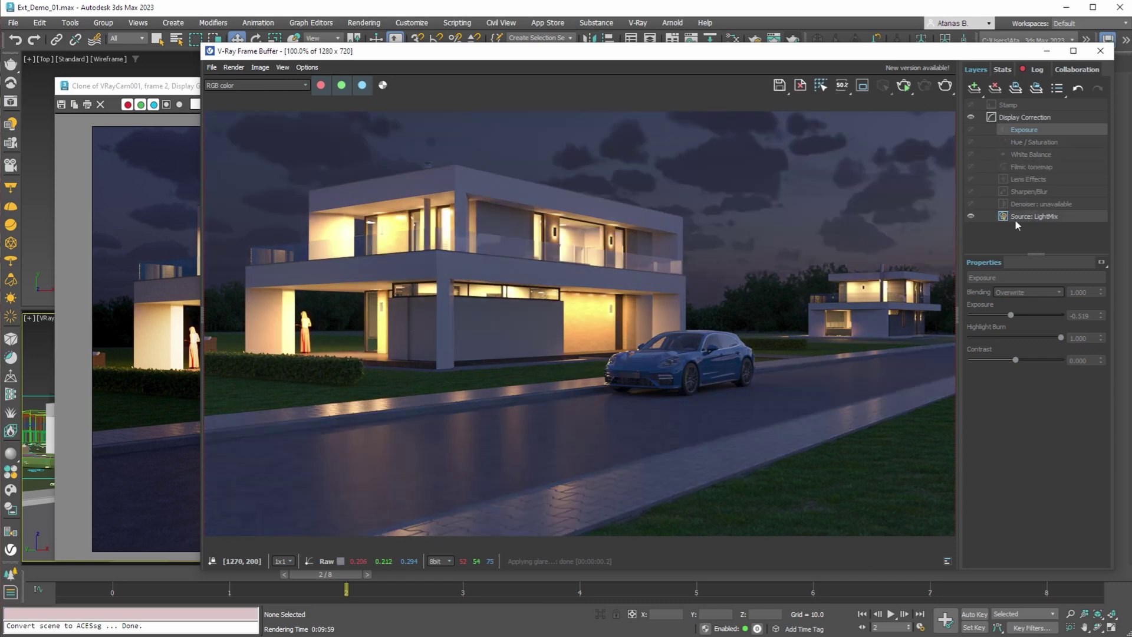
click(970, 166)
click(970, 154)
click(970, 141)
click(970, 129)
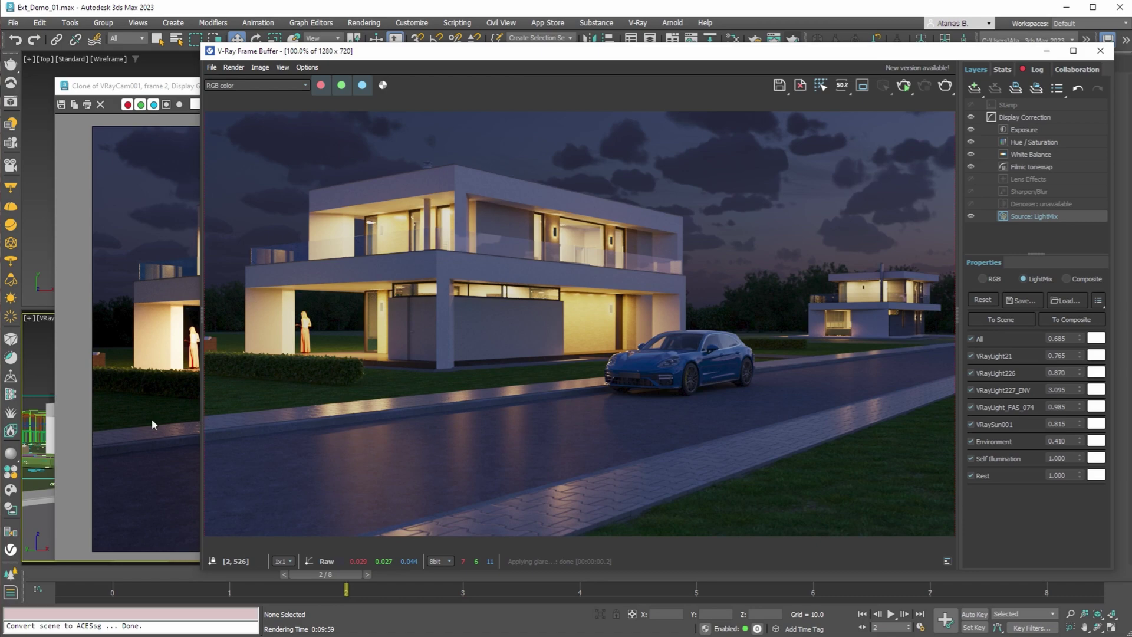
Switch between the corrected and earlier renders to compare, then close the earlier render window
click(172, 429)
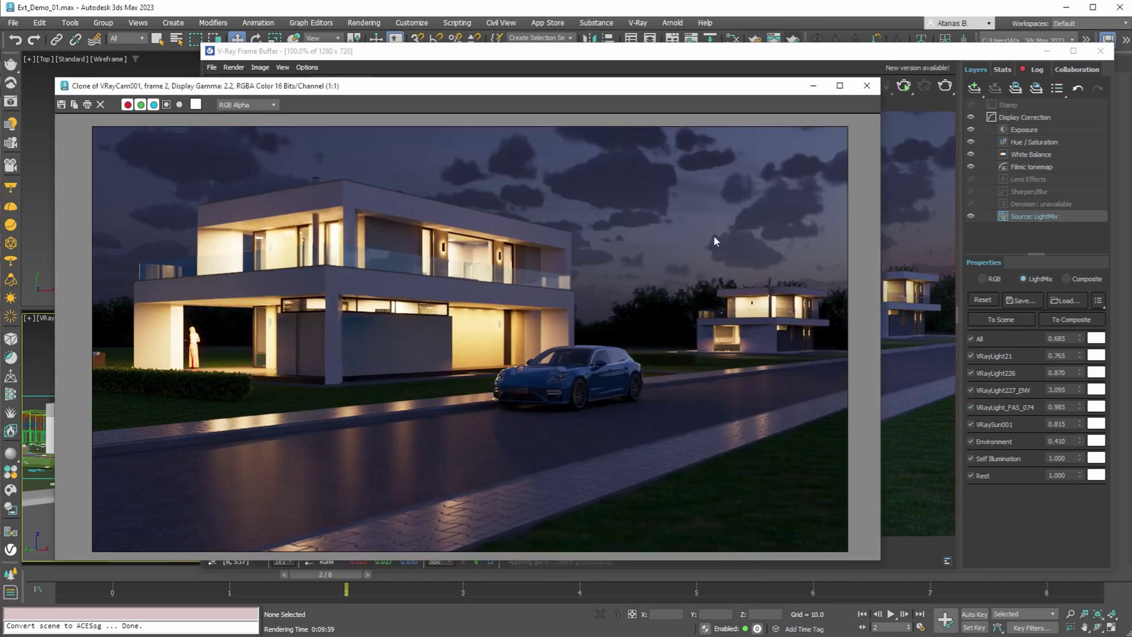
click(917, 223)
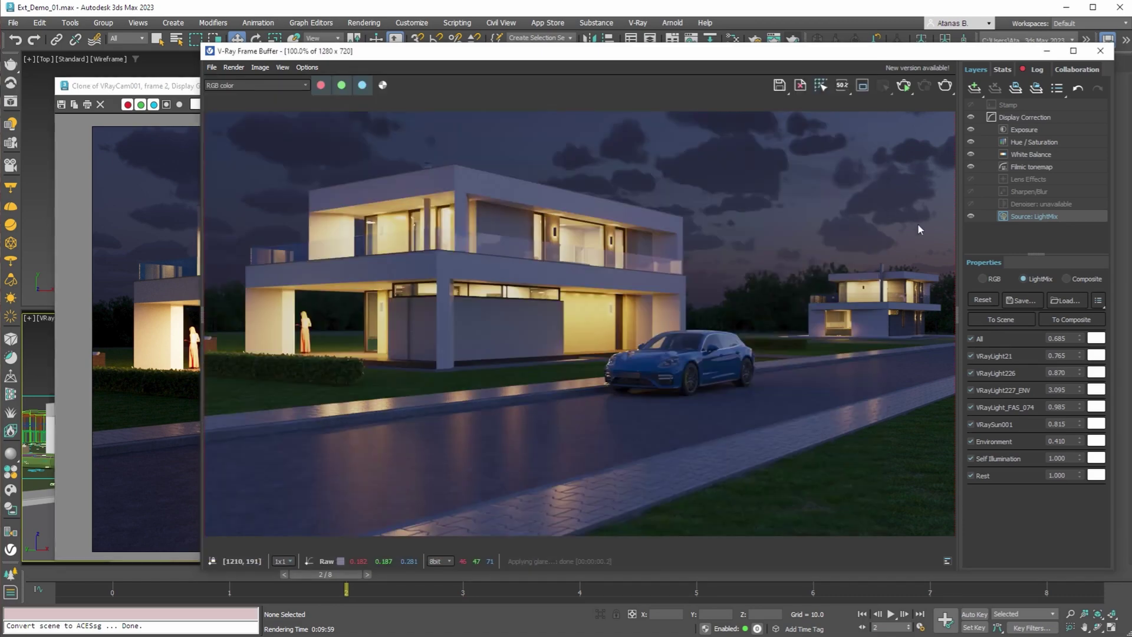
click(157, 248)
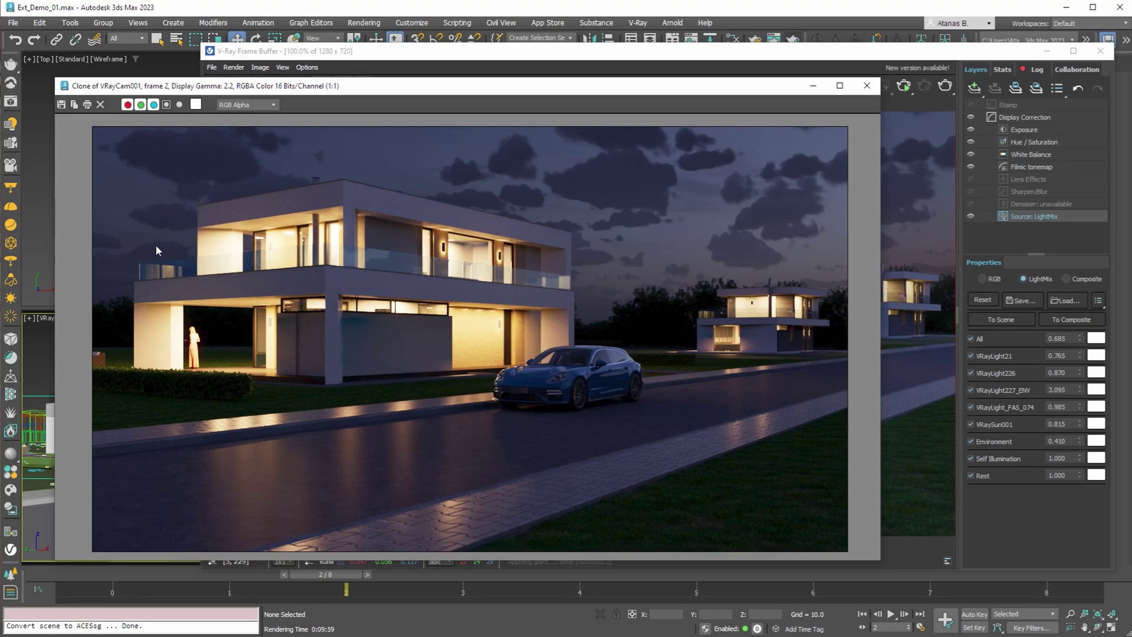
click(867, 87)
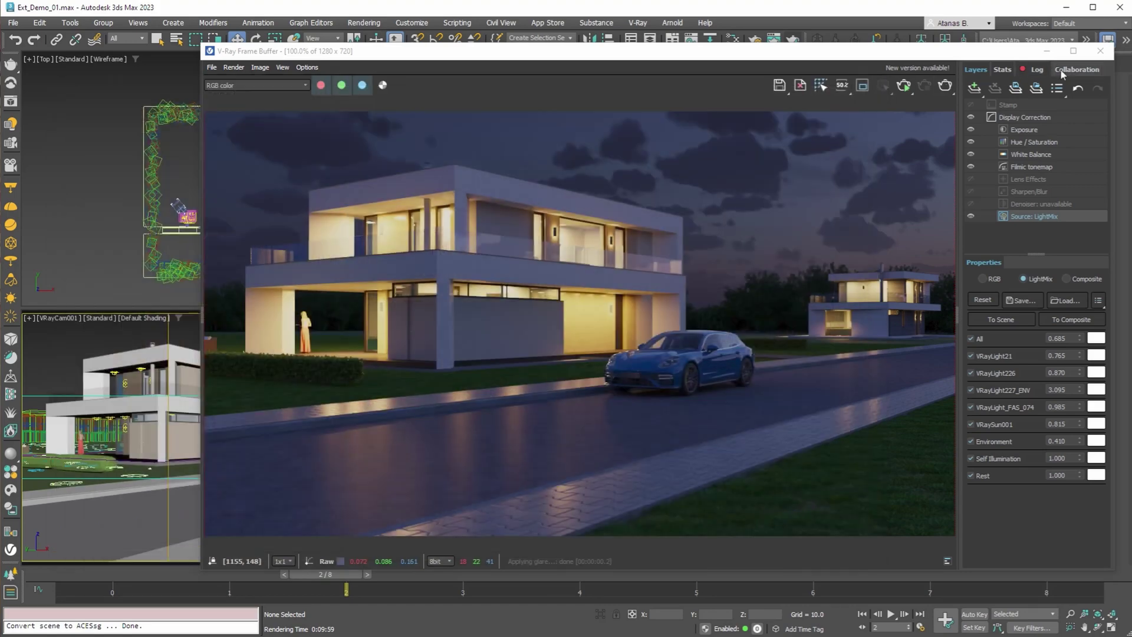
click(1100, 51)
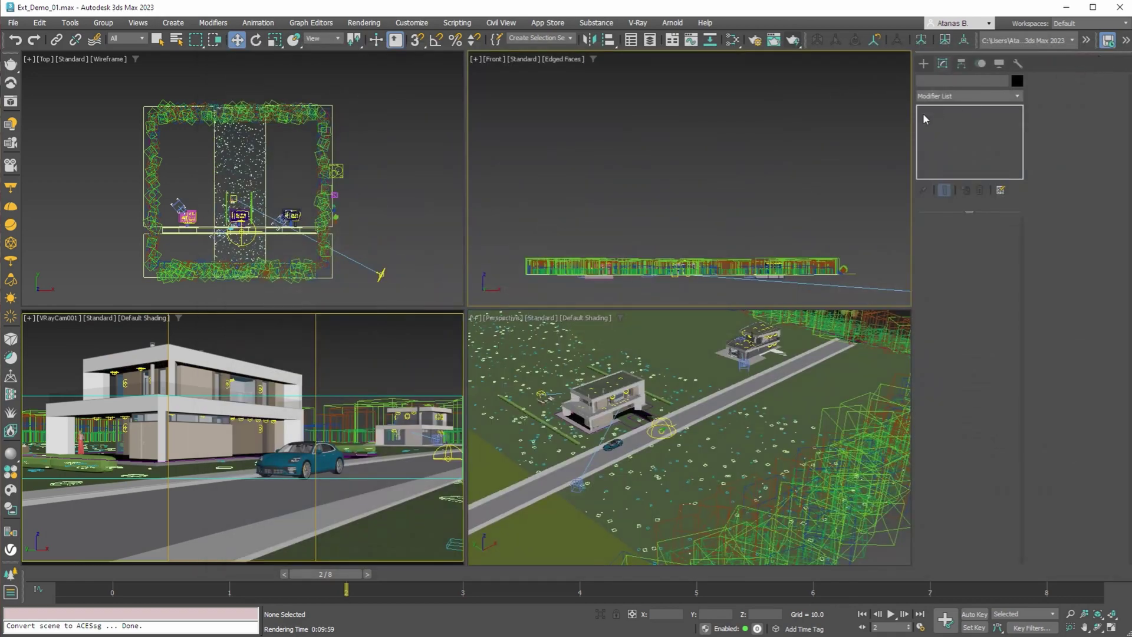
click(547, 23)
mouse_move(568, 44)
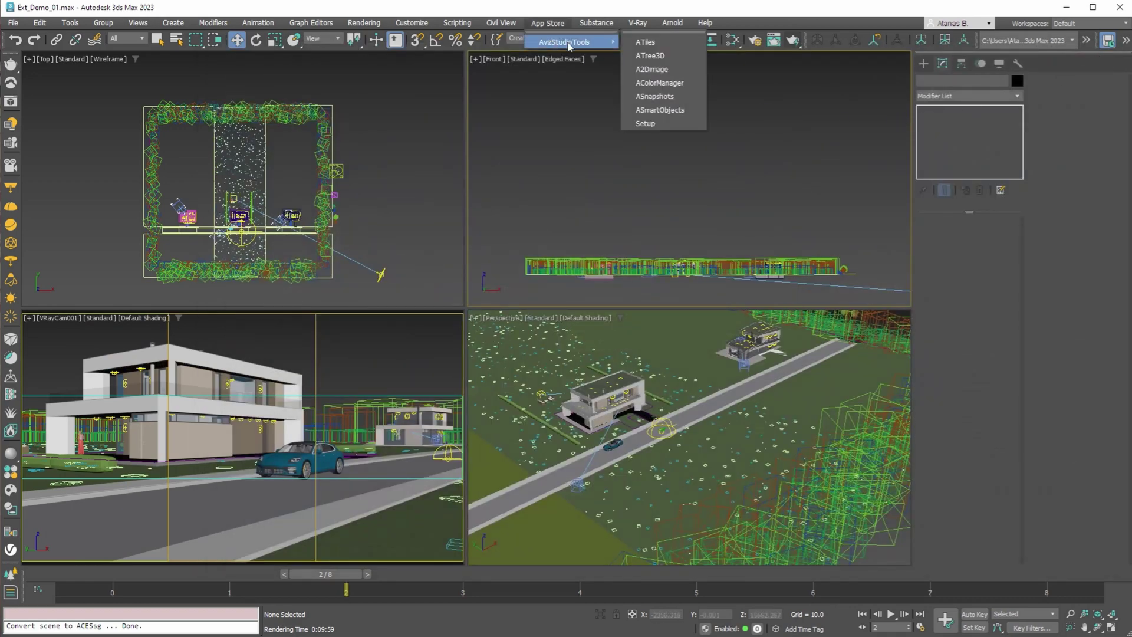
click(642, 123)
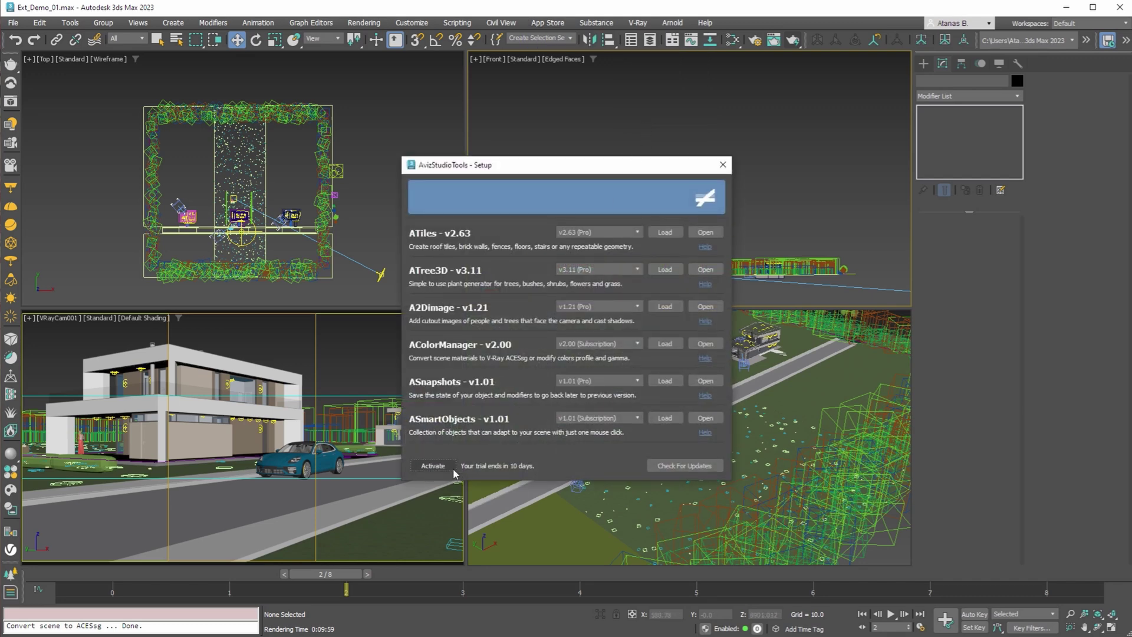
click(433, 466)
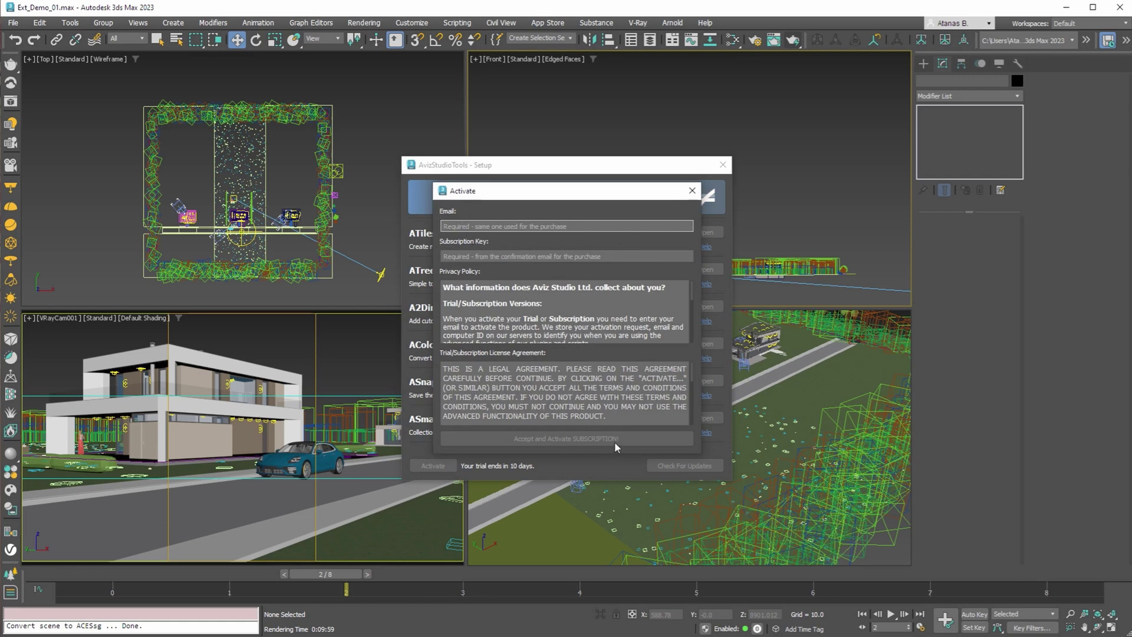
click(693, 191)
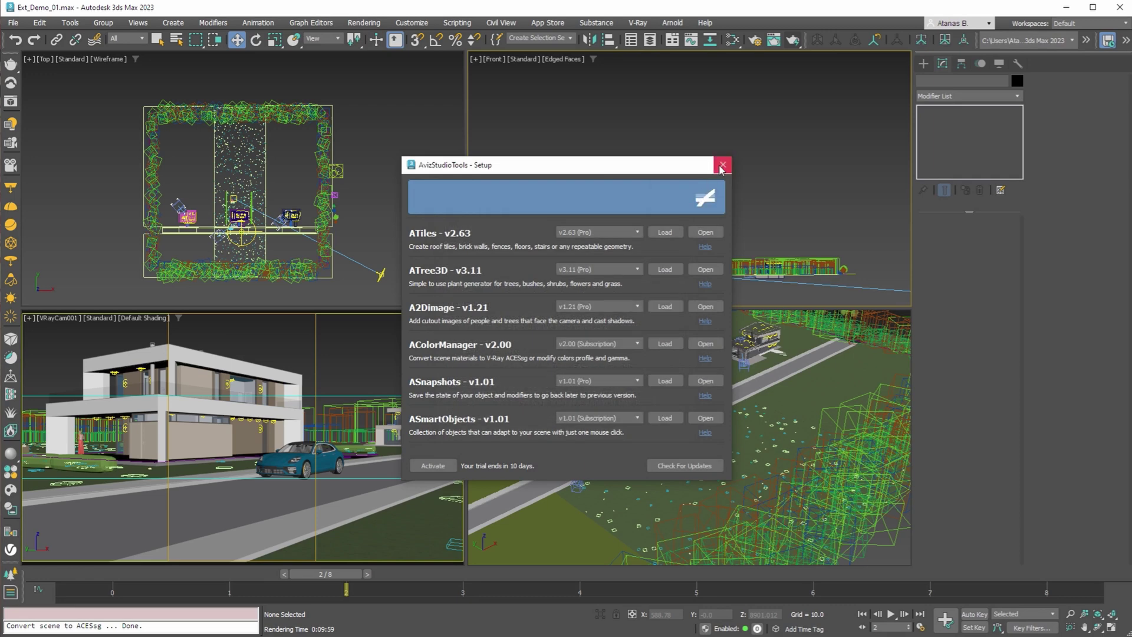
click(723, 165)
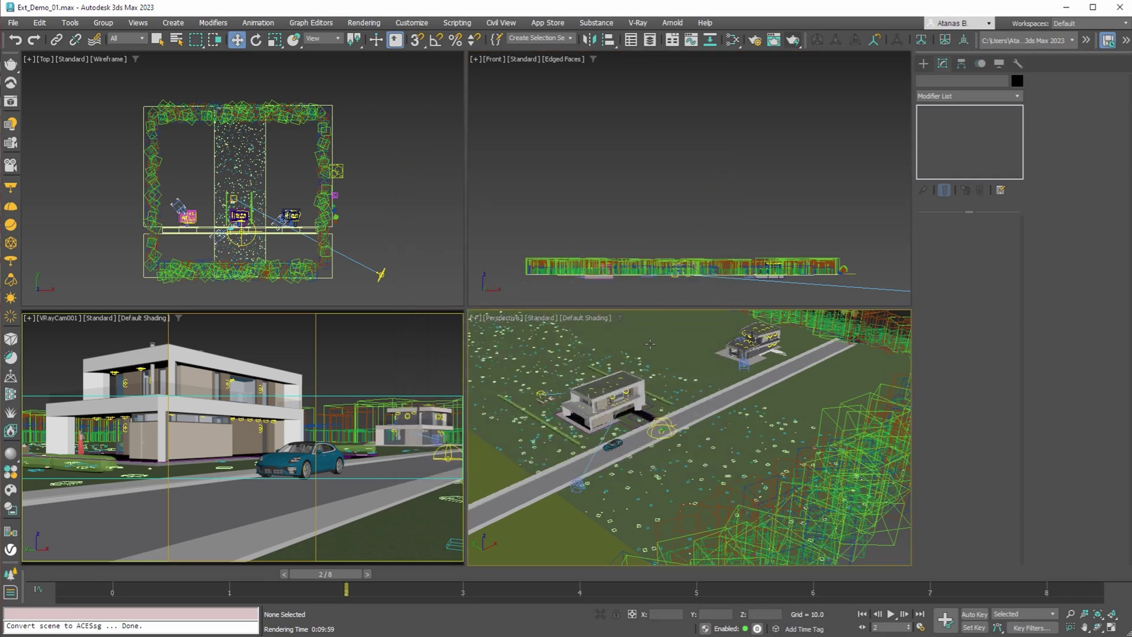
Activate the VRayCam001 camera viewport
click(349, 352)
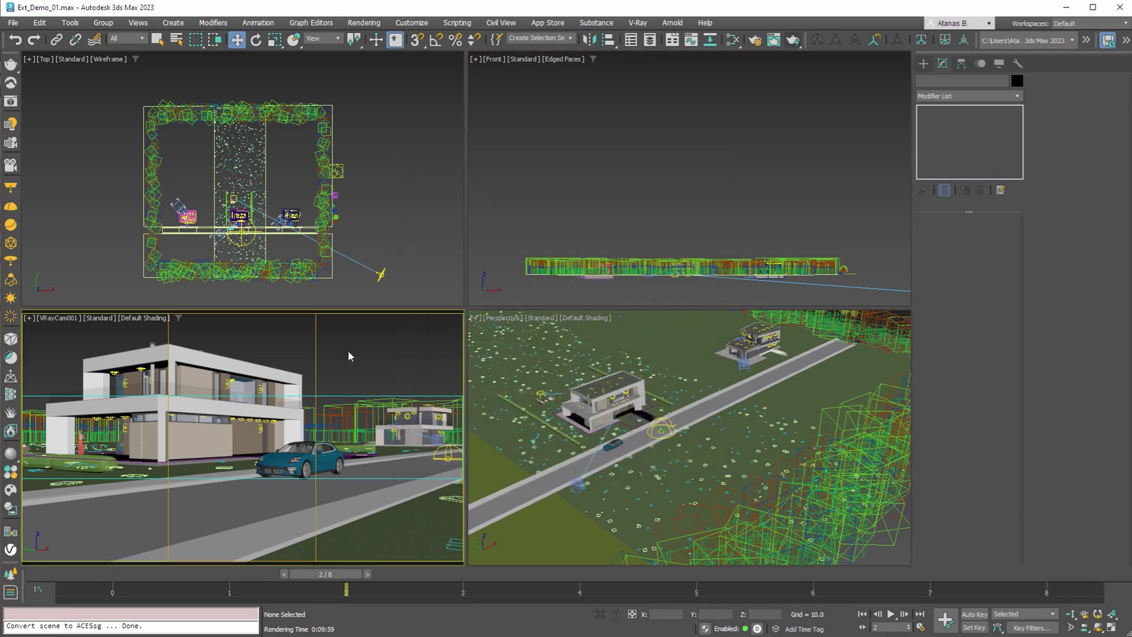